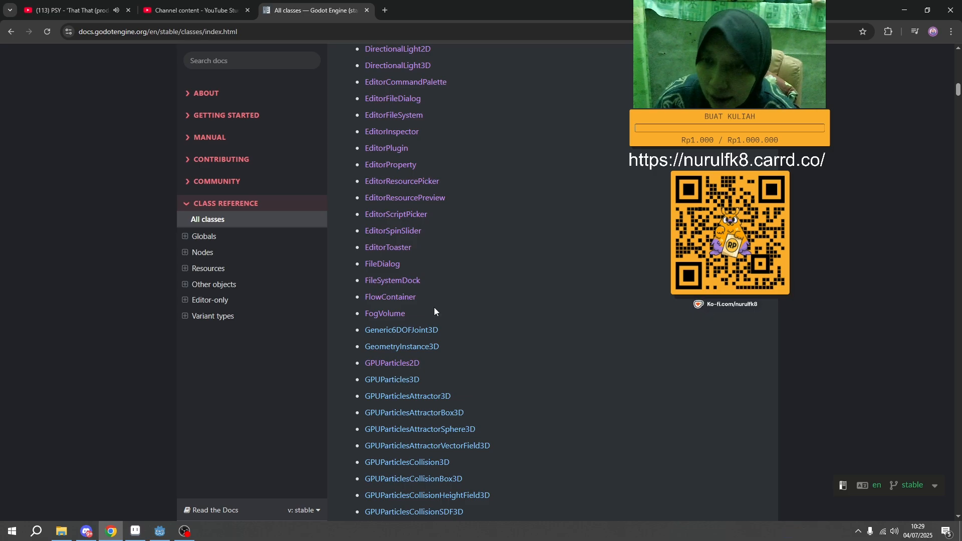
Step: Open the FogVolume class page from the class list in a new tab, read its description, and close it
middle_click(390, 320)
left_click(410, 4)
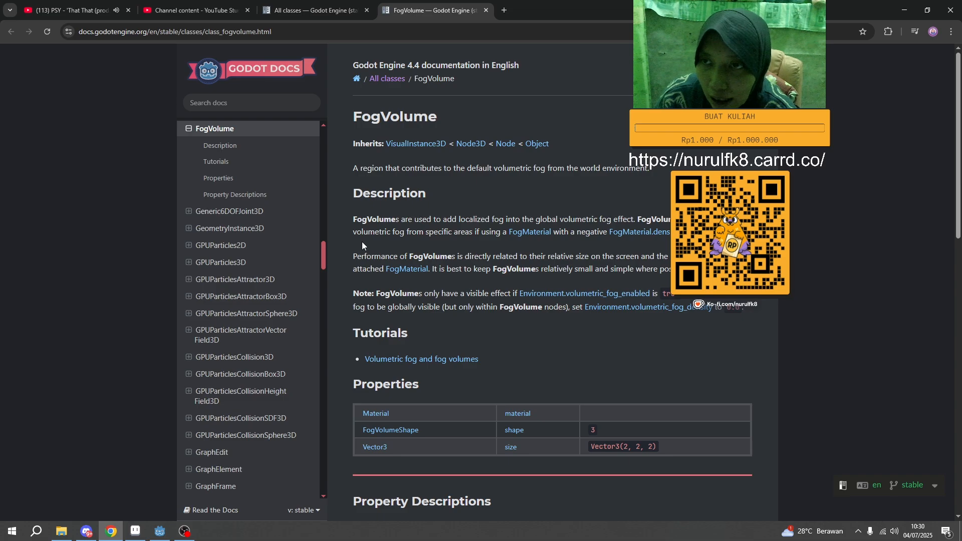
left_click(486, 10)
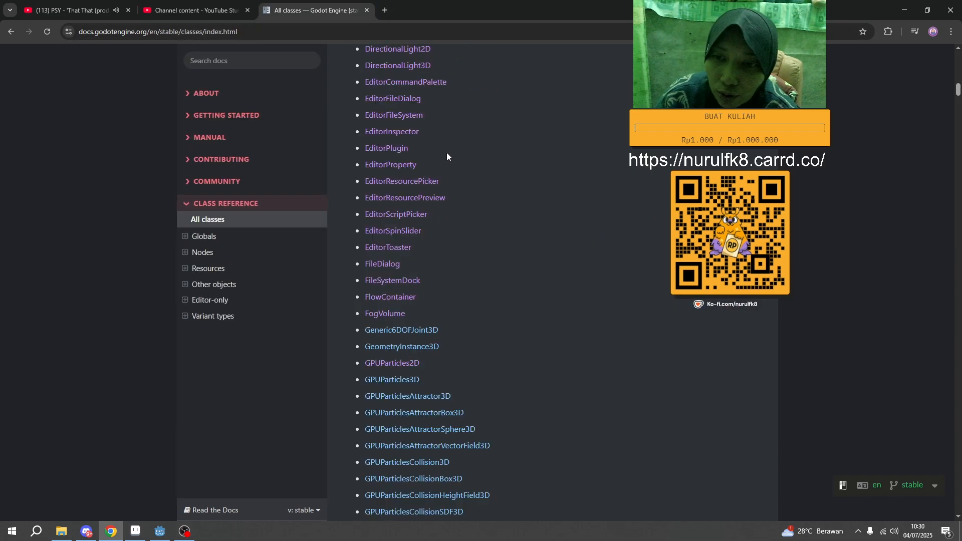
Step: Open the GPUParticles2D class page from the class list in a new tab and skim its properties, methods and signals
scroll(444, 250, "down", 2)
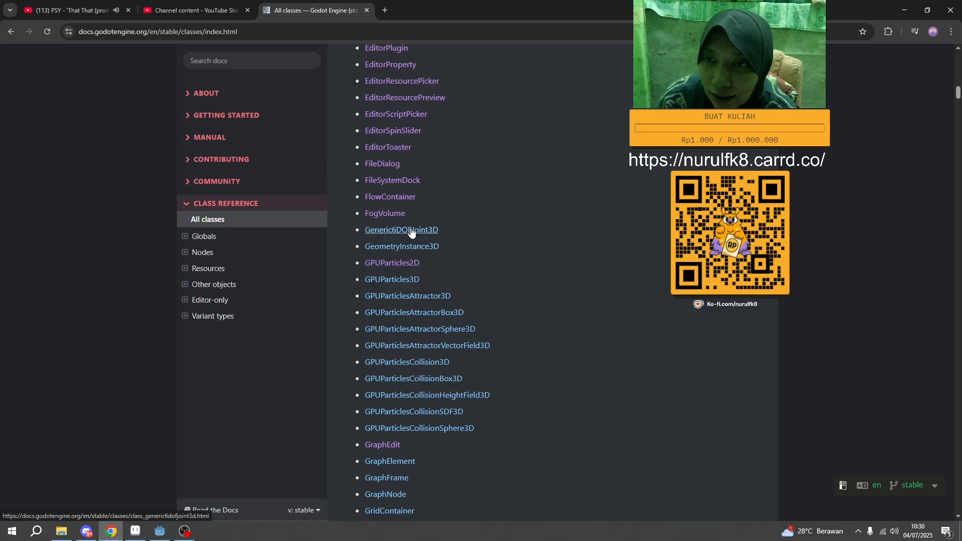
middle_click(400, 271)
left_click(436, 10)
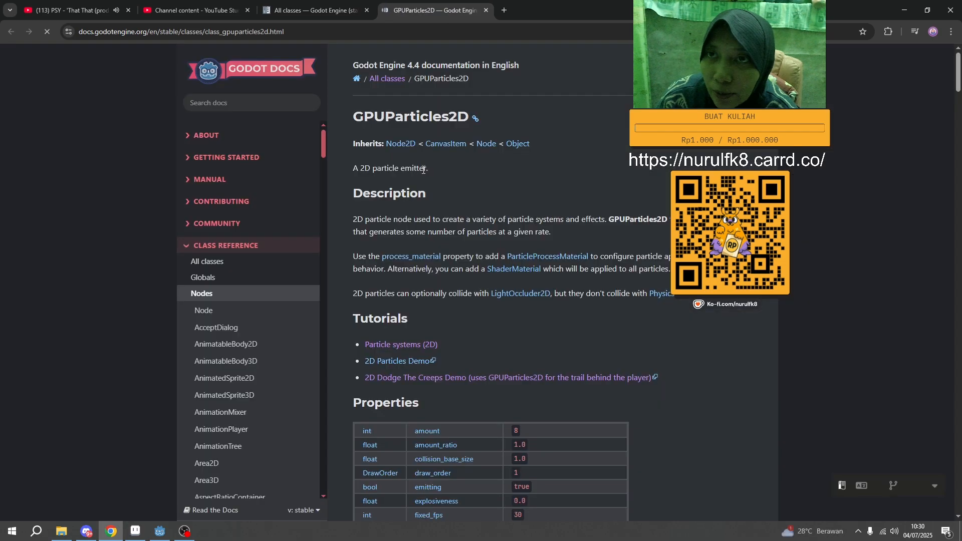
scroll(440, 222, "down", 3)
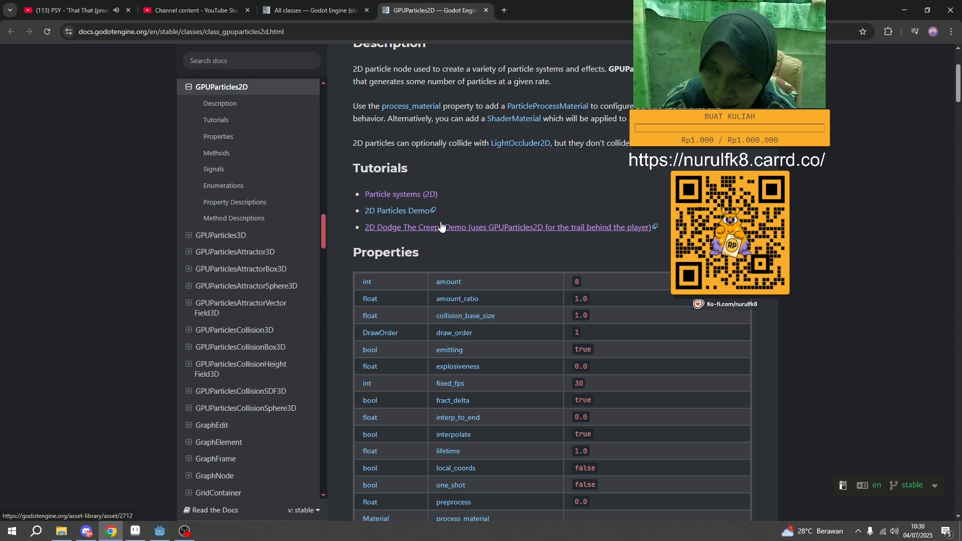
scroll(441, 227, "down", 12)
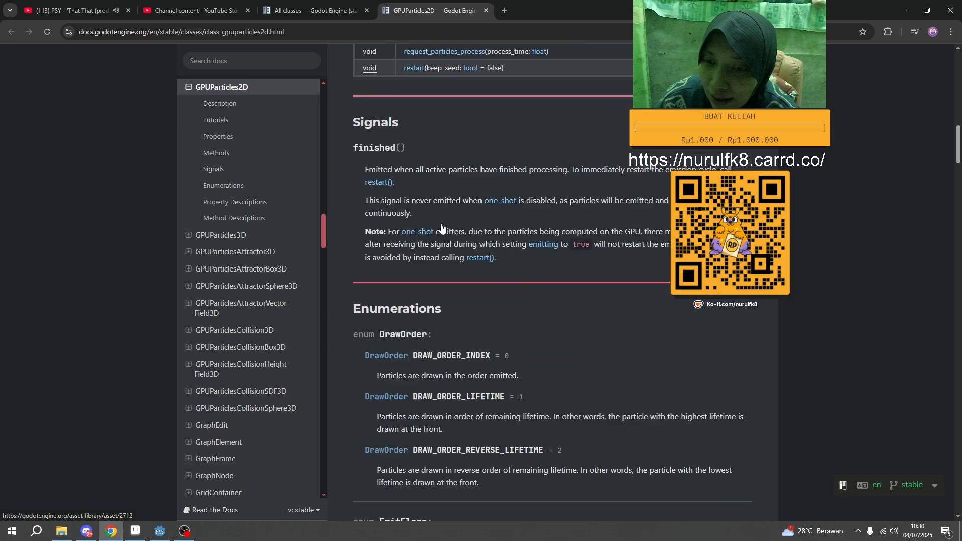
scroll(441, 228, "up", 15)
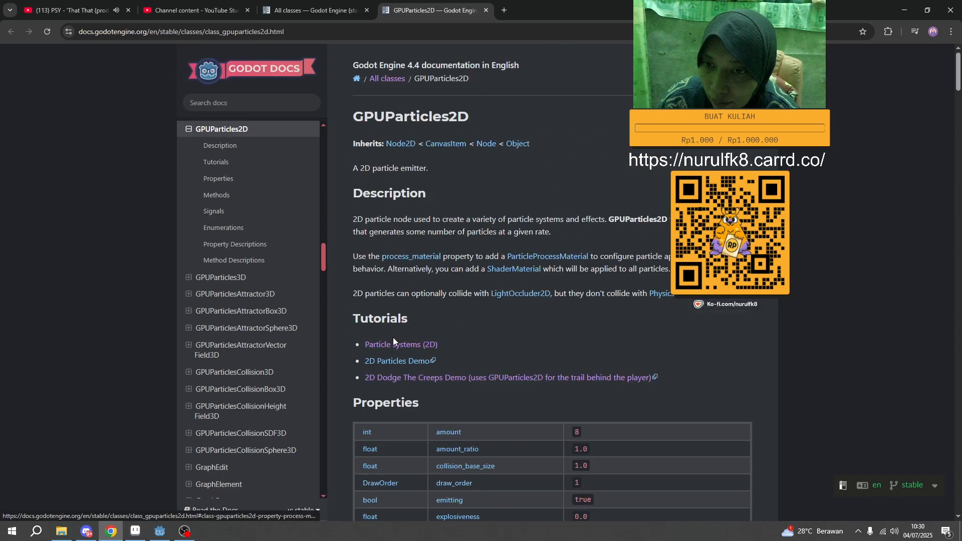
Step: Open the Particle systems (2D) tutorial and read its sections on particle nodes, texture and using an animation flipbook
left_click(395, 346)
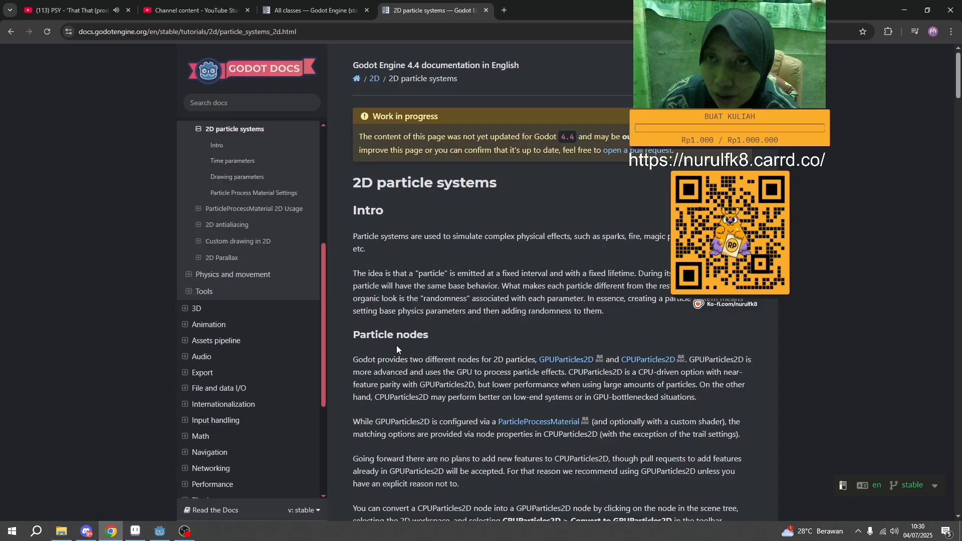
scroll(435, 320, "down", 11)
scroll(436, 320, "down", 6)
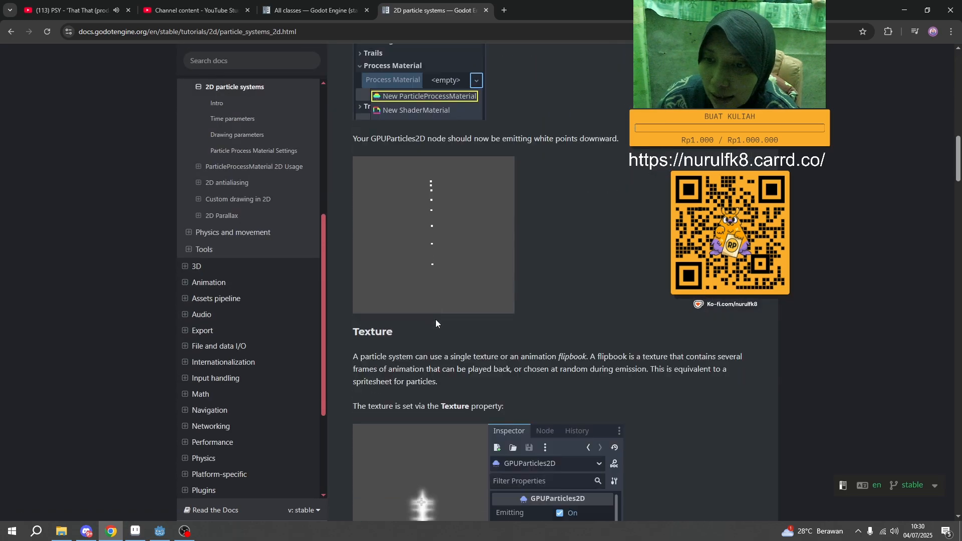
scroll(435, 320, "down", 8)
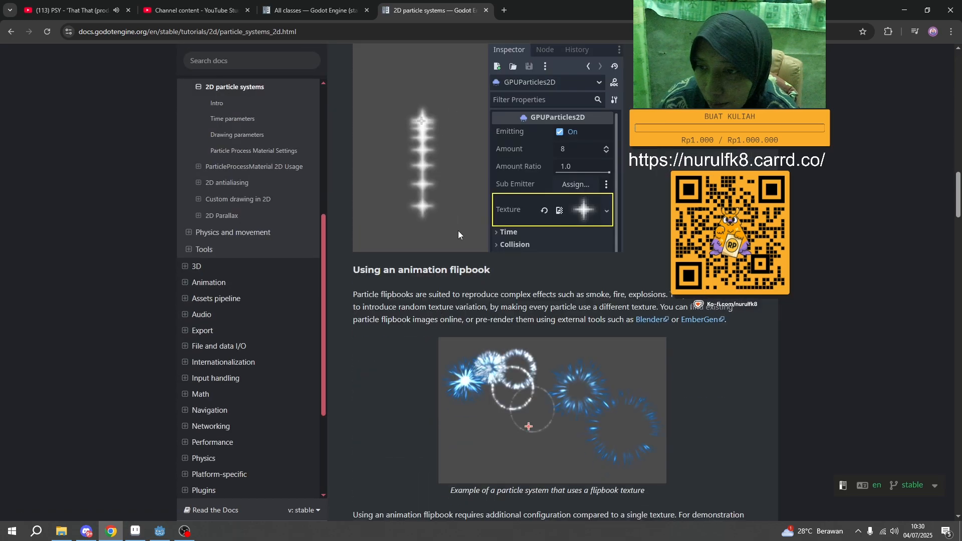
scroll(561, 259, "down", 3)
scroll(460, 260, "down", 5)
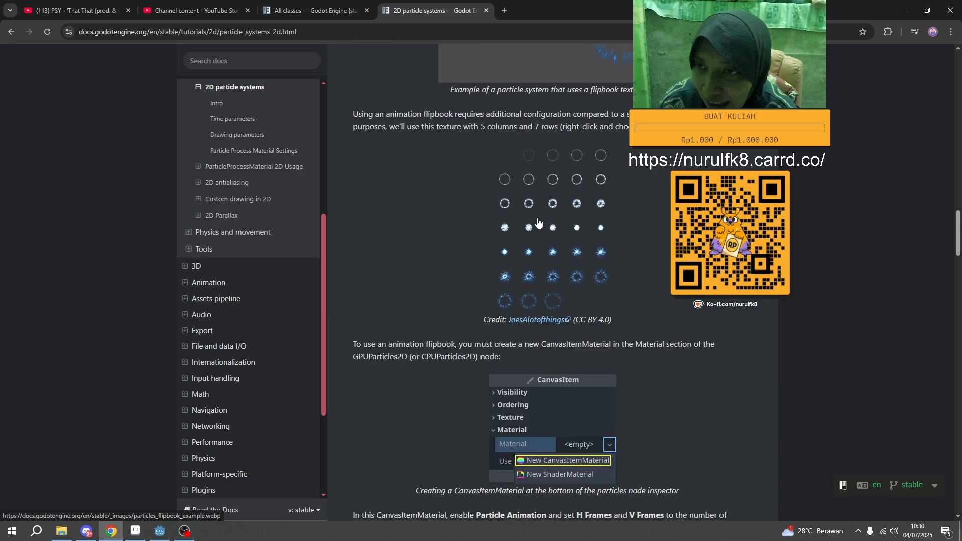
scroll(508, 298, "down", 3)
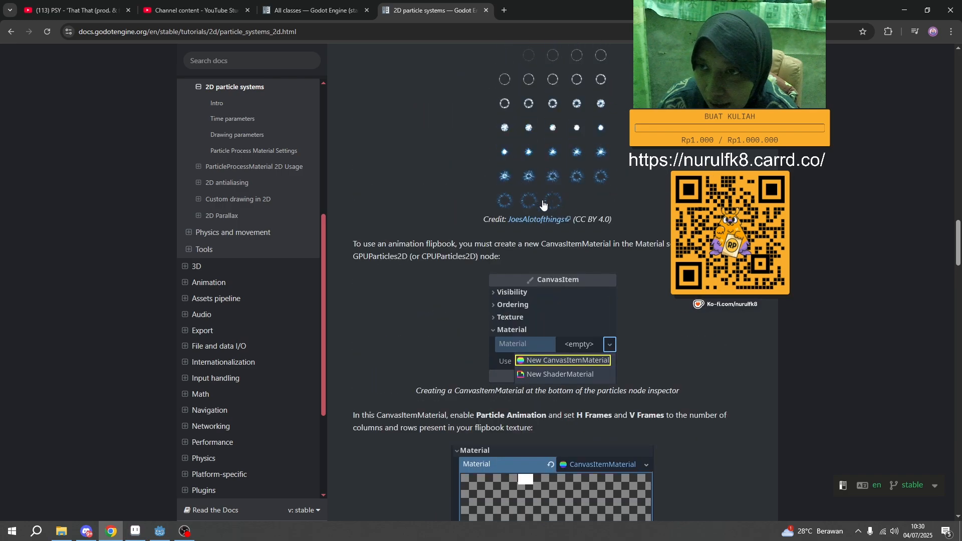
scroll(538, 220, "down", 6)
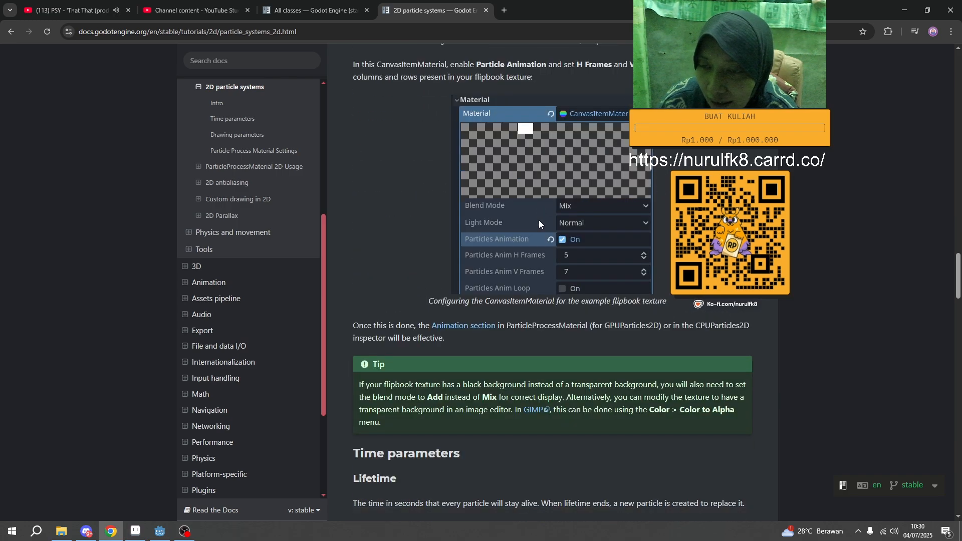
Step: Read the tutorial's Time parameters section, covering Lifetime, One Shot, Explosiveness, Randomness, Fixed FPS and Fract Delta
scroll(539, 220, "down", 6)
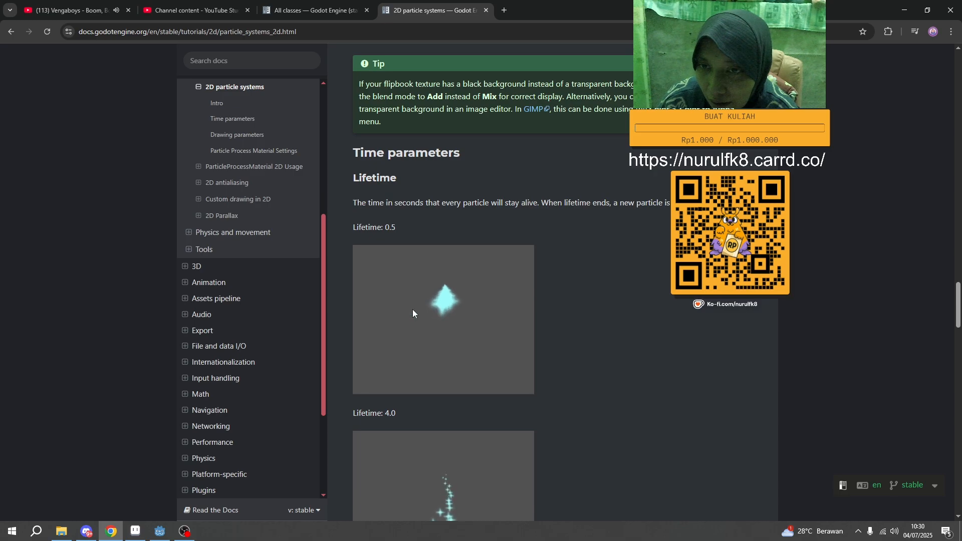
scroll(431, 308, "down", 10)
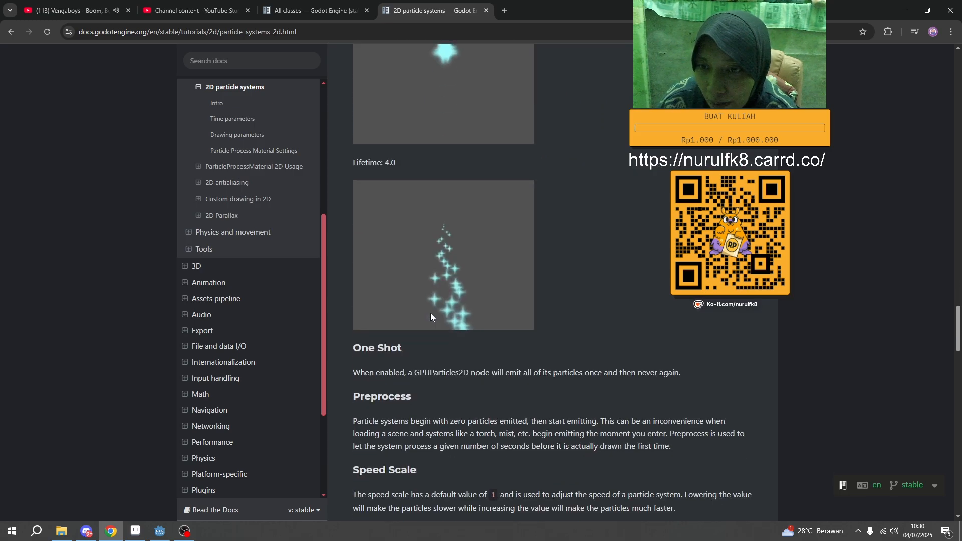
scroll(435, 327, "down", 2)
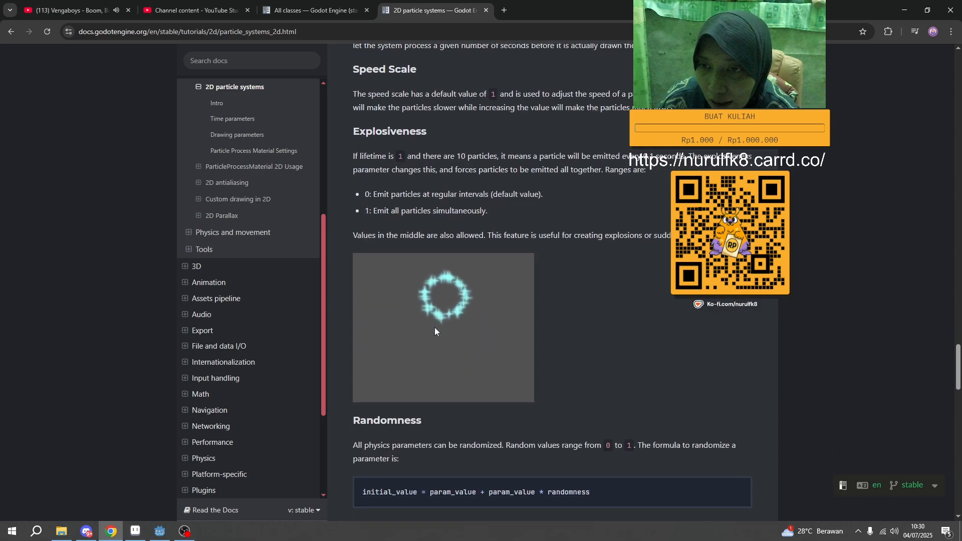
scroll(435, 311, "down", 1)
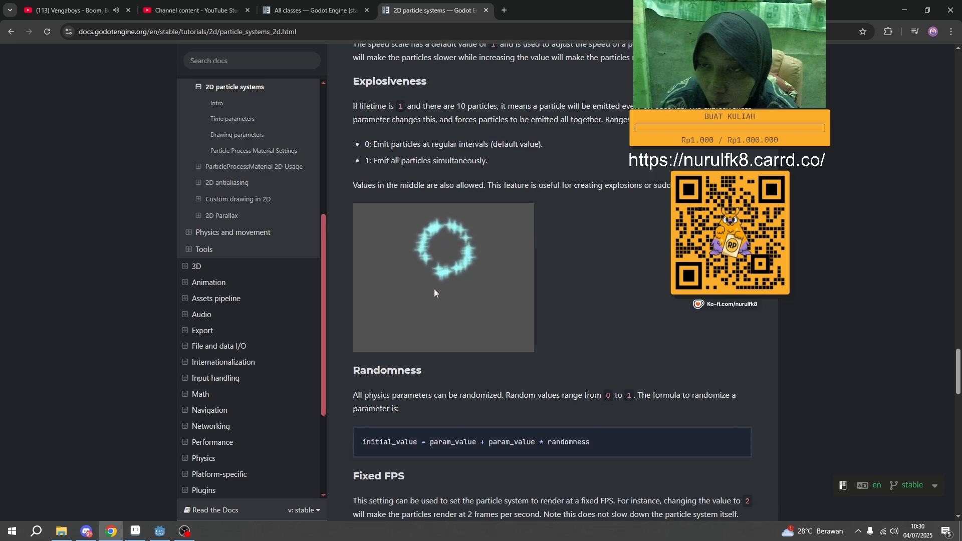
scroll(431, 267, "down", 3)
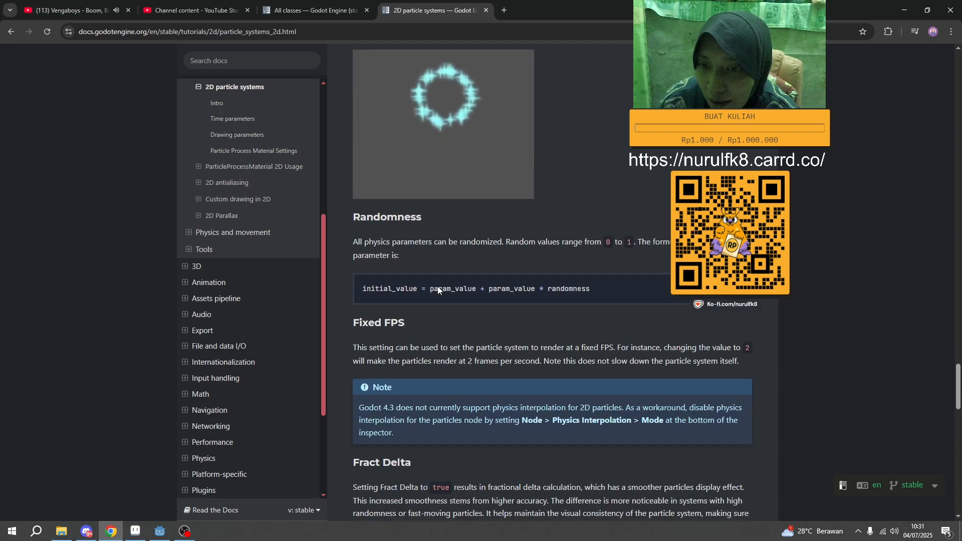
scroll(437, 287, "down", 1)
scroll(423, 262, "down", 4)
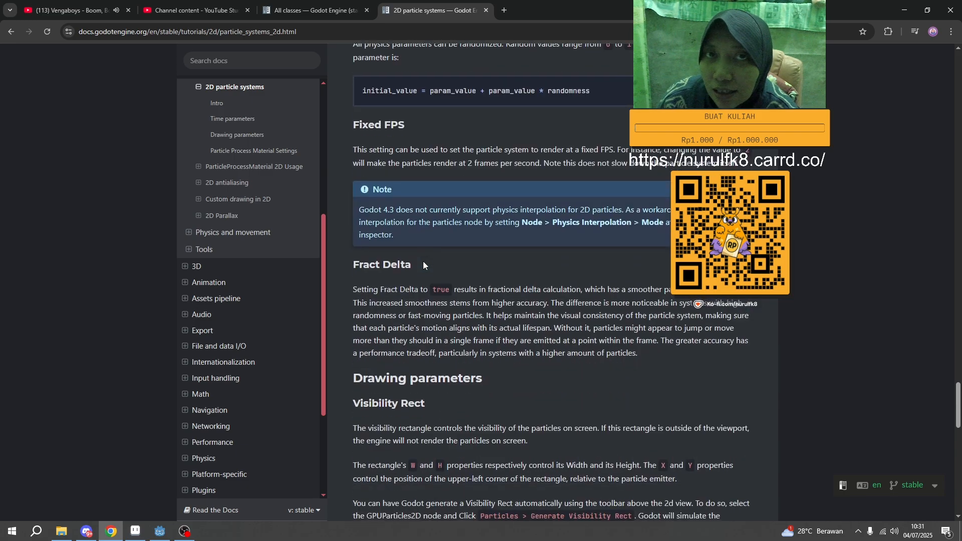
Step: Read the tutorial's Drawing parameters section through to the user-contributed notes, and close the page
scroll(424, 261, "down", 4)
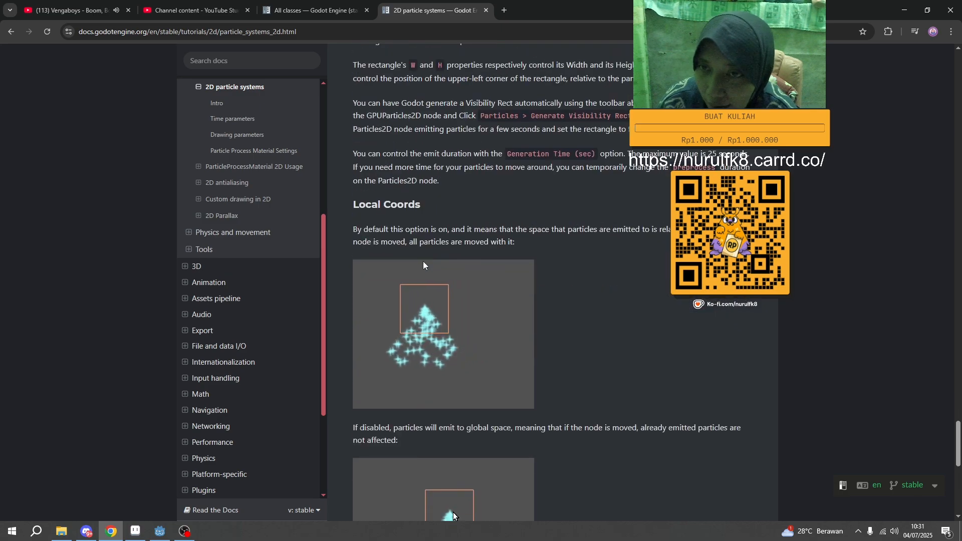
scroll(423, 261, "down", 2)
scroll(431, 203, "down", 5)
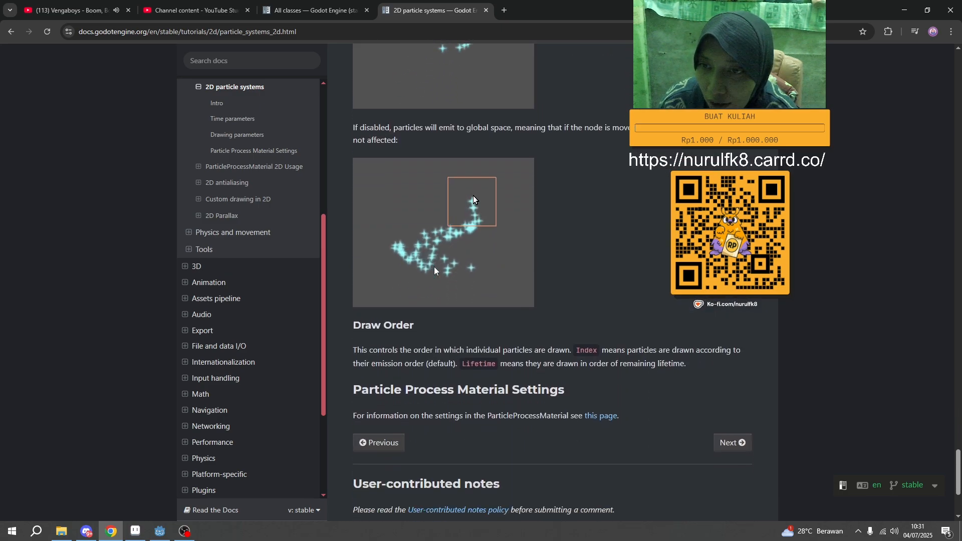
scroll(442, 273, "down", 2)
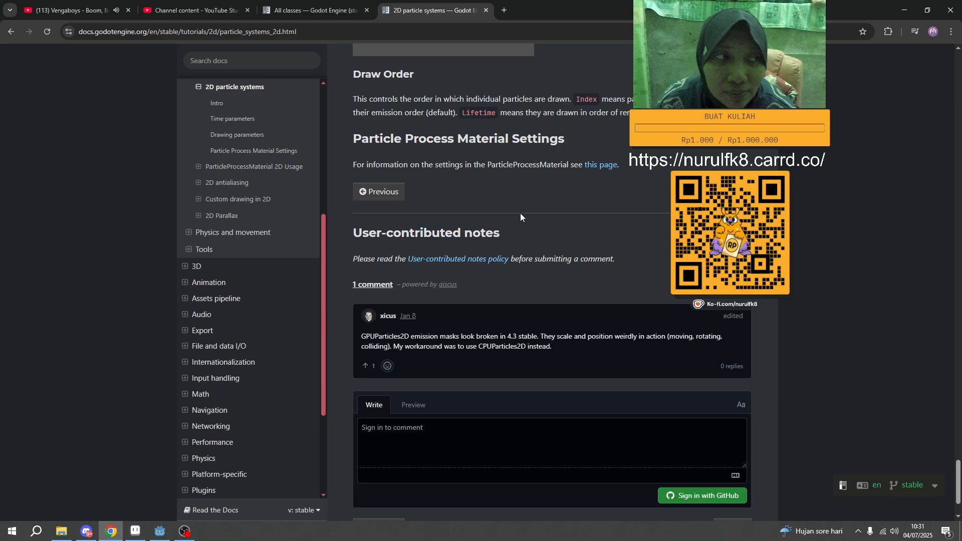
left_click(486, 11)
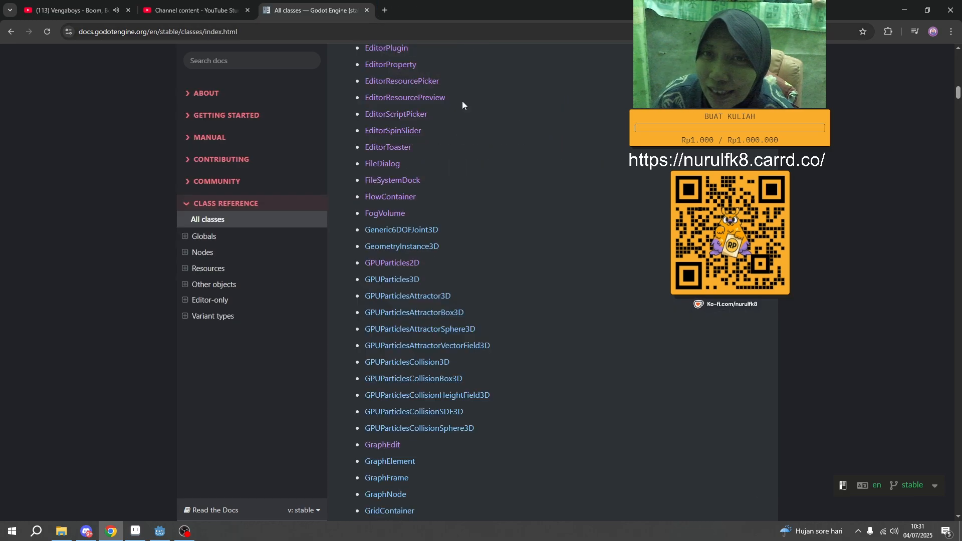
Step: Open the GraphEdit class page from the class list in a new tab and read its one-line summary
scroll(551, 245, "down", 3)
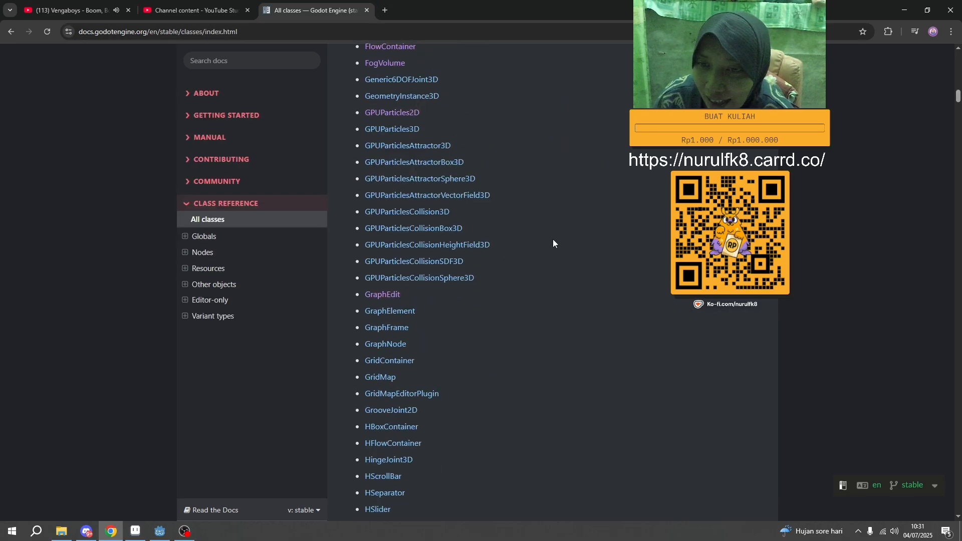
middle_click(386, 293)
key("ctrl+Tab")
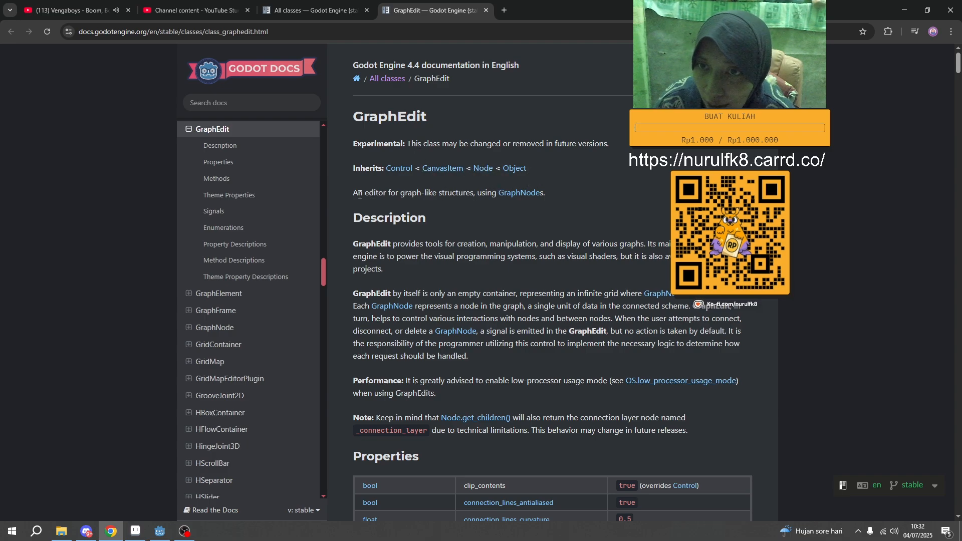
left_click_drag(359, 194, 491, 197)
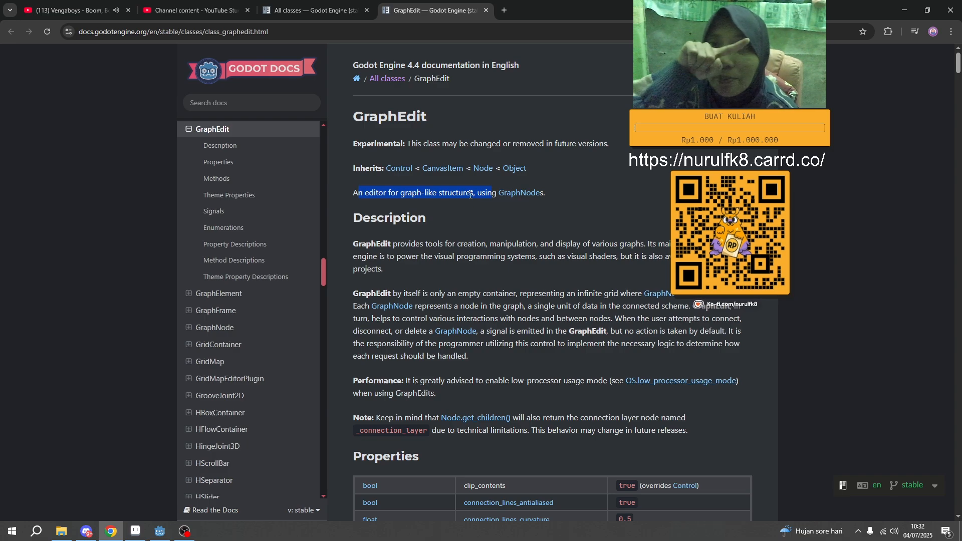
left_click(503, 203)
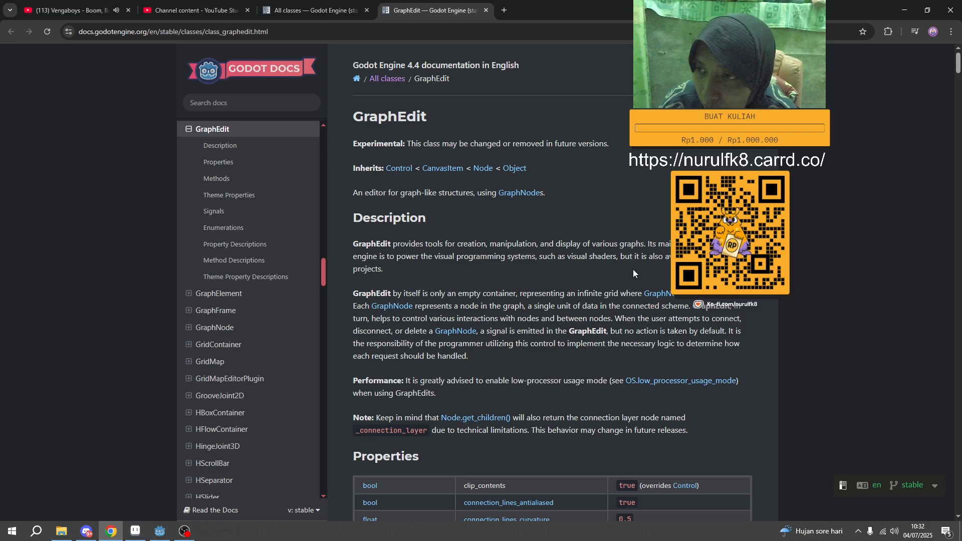
Step: Examine the GraphEdit page's methods table and signal descriptions
scroll(513, 249, "down", 15)
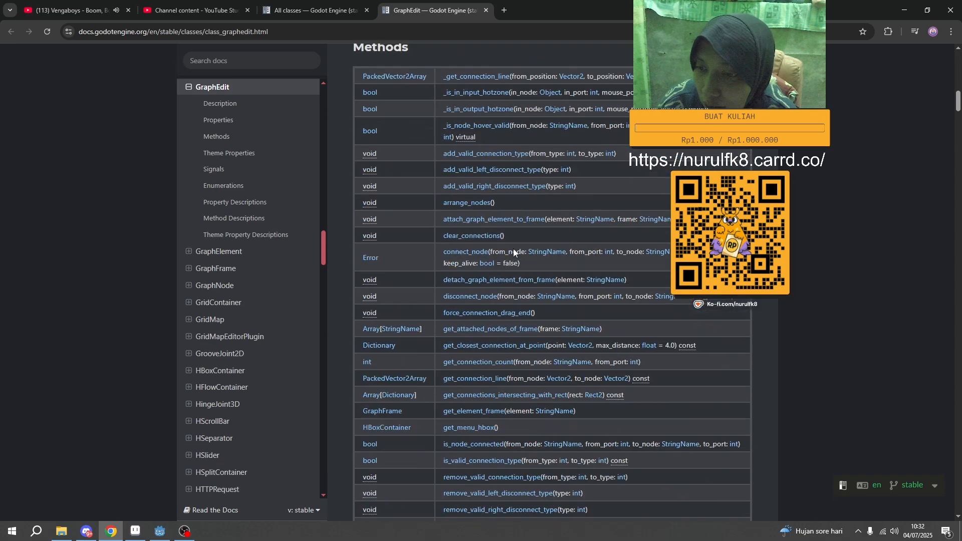
scroll(513, 248, "down", 15)
scroll(471, 249, "down", 2)
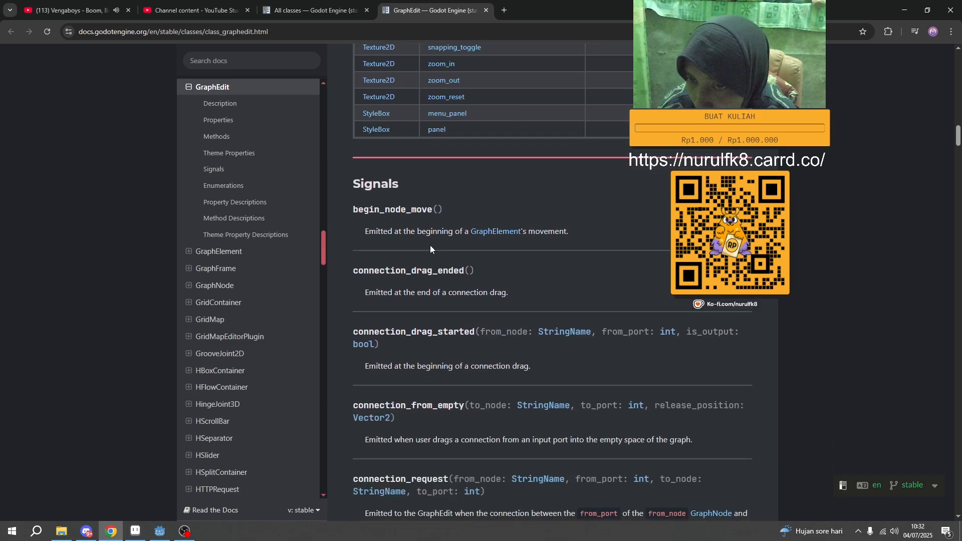
scroll(373, 243, "down", 8)
scroll(373, 244, "down", 15)
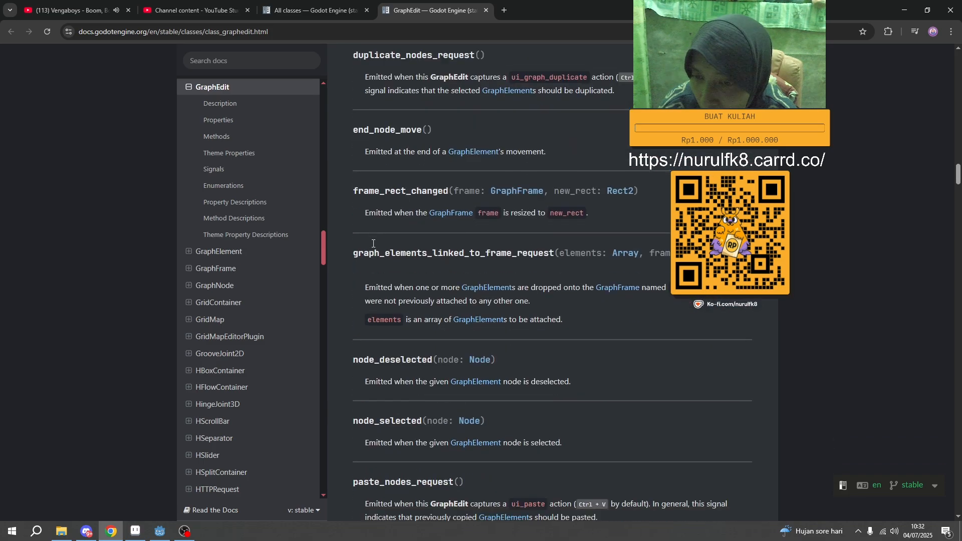
Step: Read the GraphEdit page's property, method and theme property descriptions, and return to the start of the page
scroll(373, 245, "down", 15)
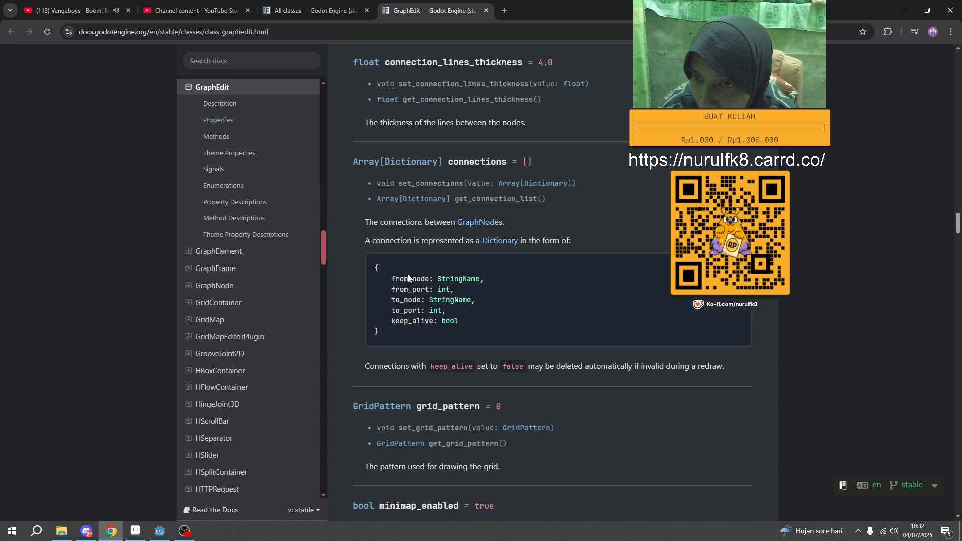
scroll(409, 277, "down", 20)
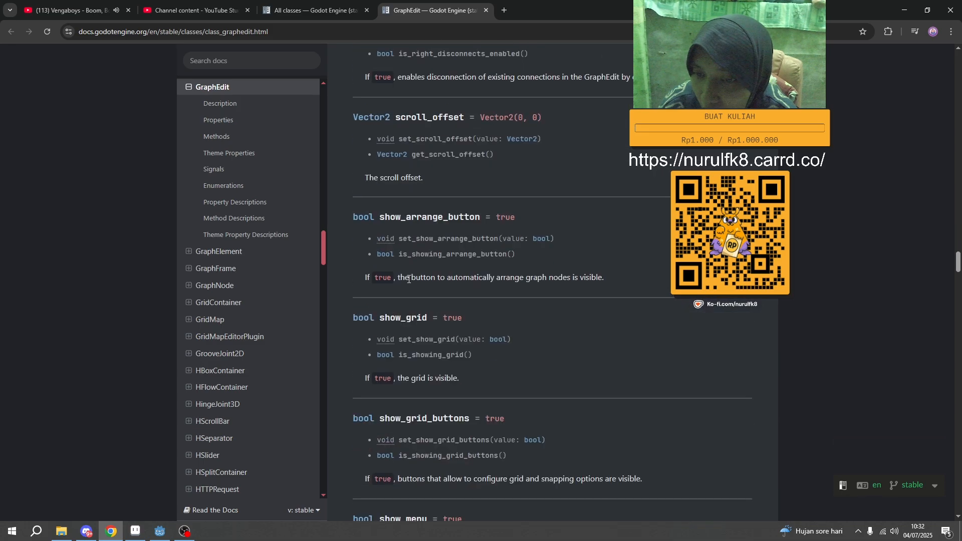
scroll(408, 279, "down", 20)
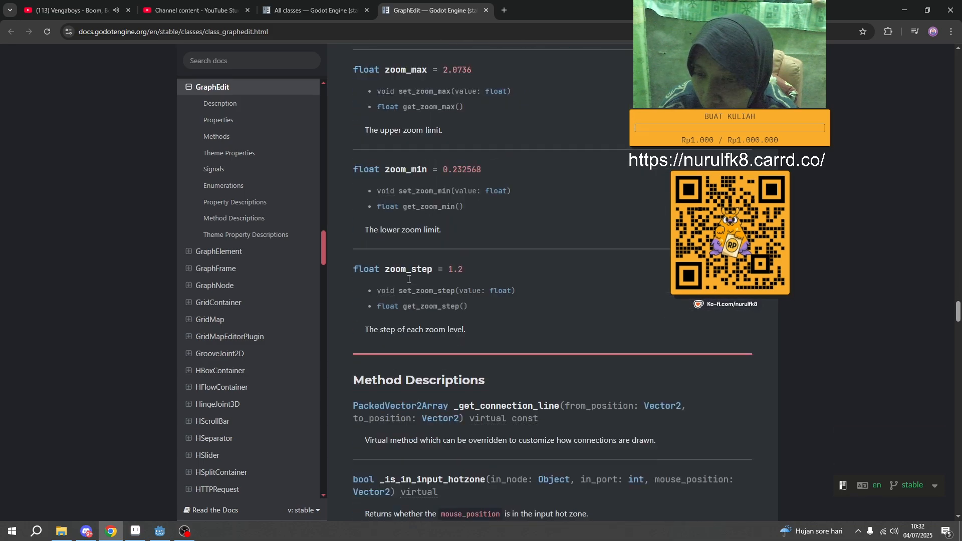
scroll(409, 279, "down", 20)
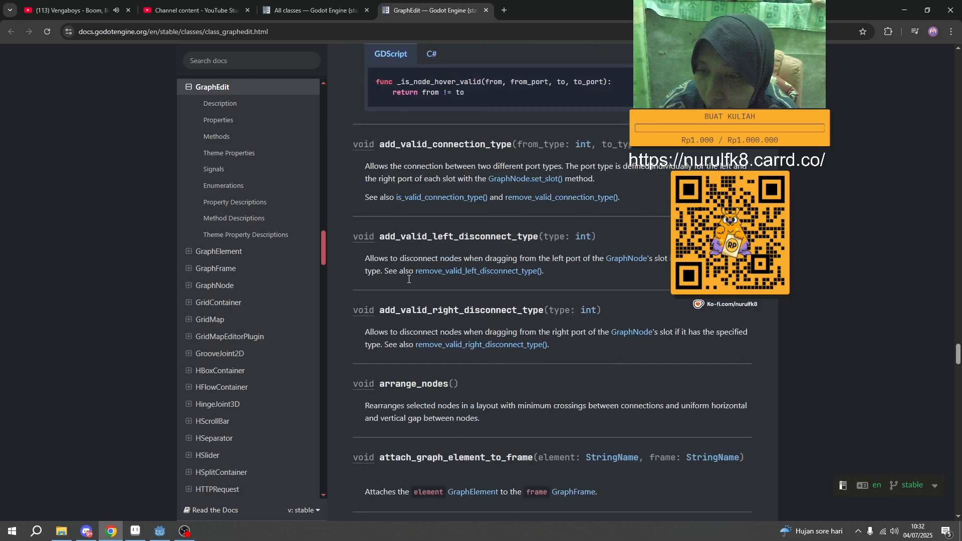
scroll(409, 279, "down", 20)
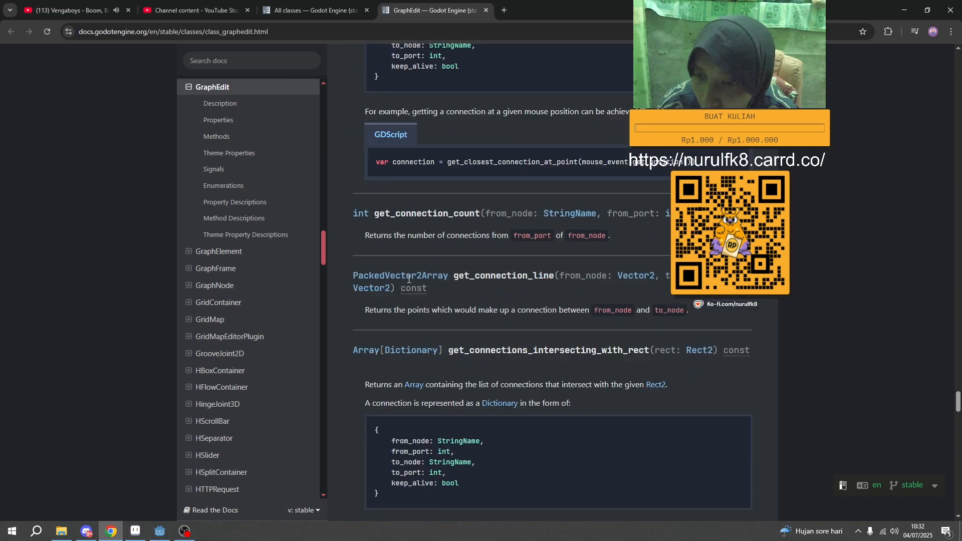
scroll(408, 279, "down", 20)
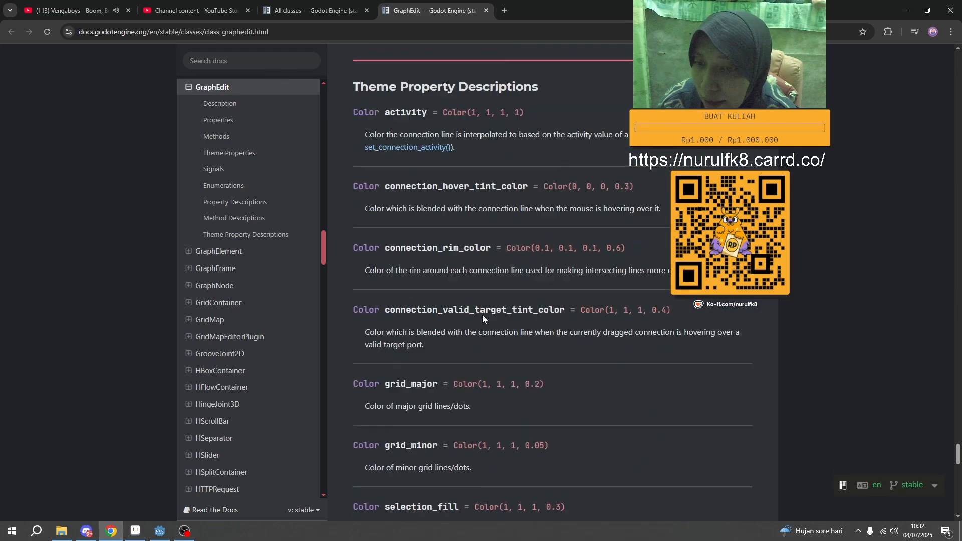
scroll(482, 315, "down", 3)
left_click_drag(959, 462, 961, 34)
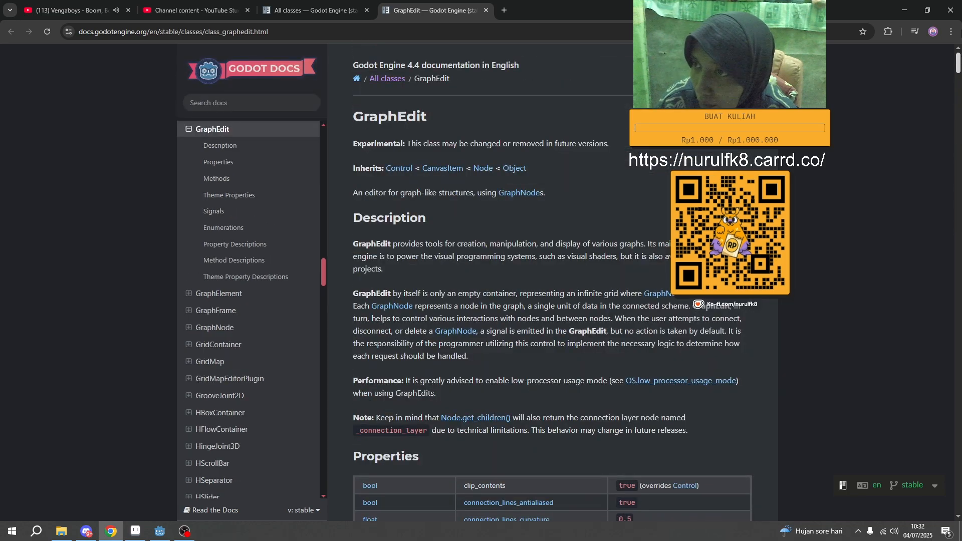
Step: Open the GraphNode class page from GraphEdit's summary in a new tab and read its description of slots and ports
middle_click(519, 193)
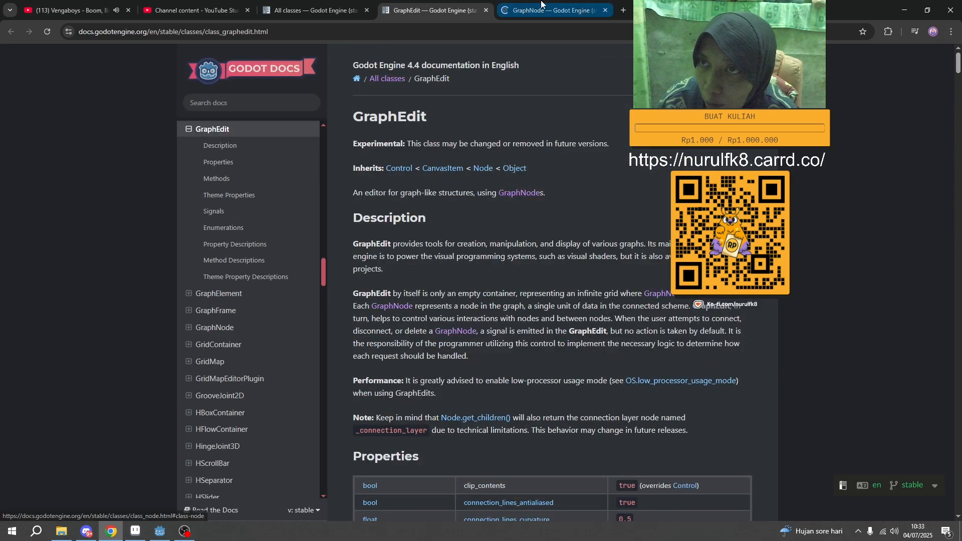
left_click(541, 6)
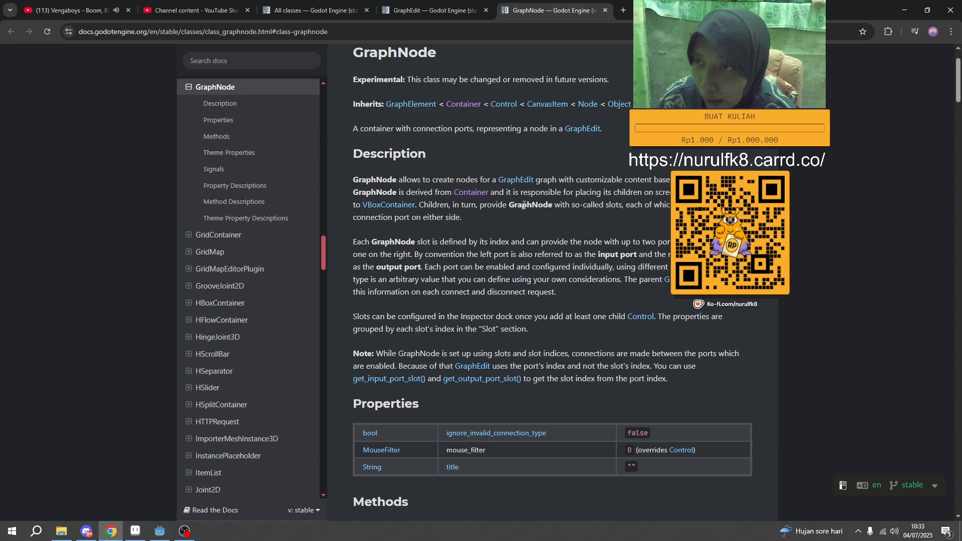
scroll(566, 209, "down", 4)
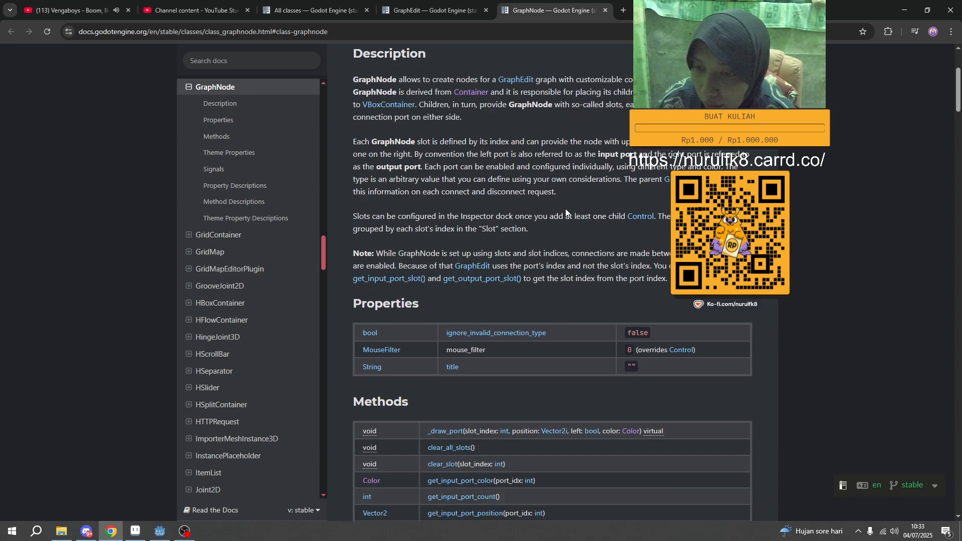
scroll(565, 208, "up", 5)
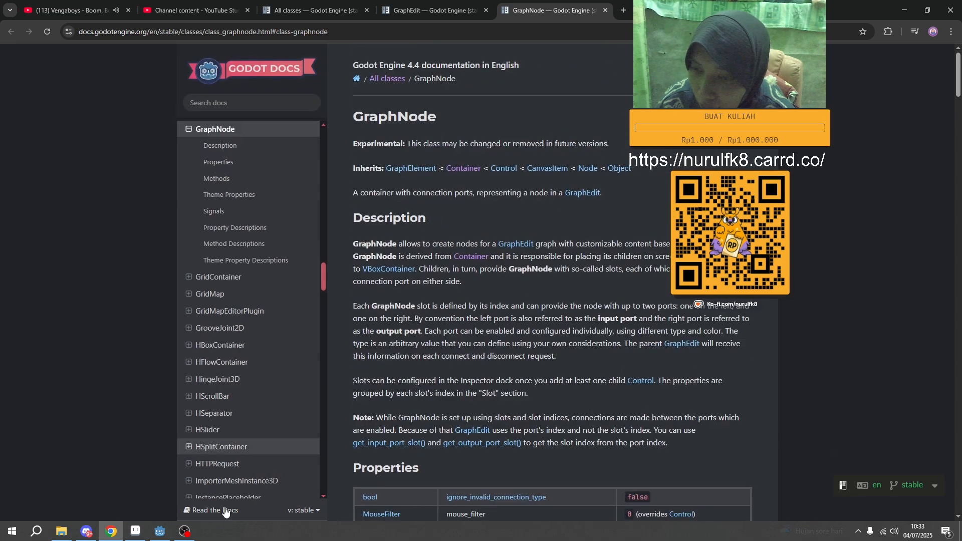
Step: Switch to the Godot editor and create a GraphEdit node as the root of the empty scene
left_click(159, 531)
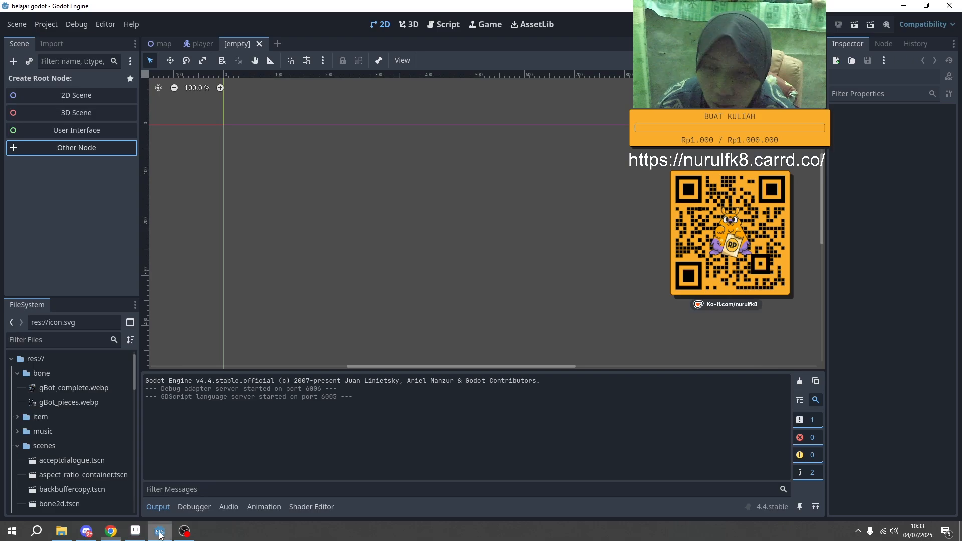
left_click(43, 147)
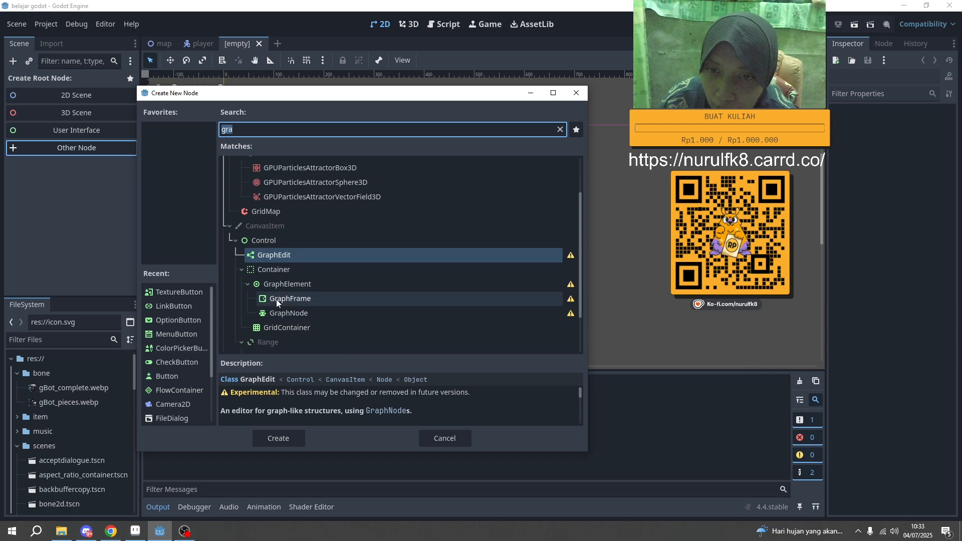
left_click(276, 257)
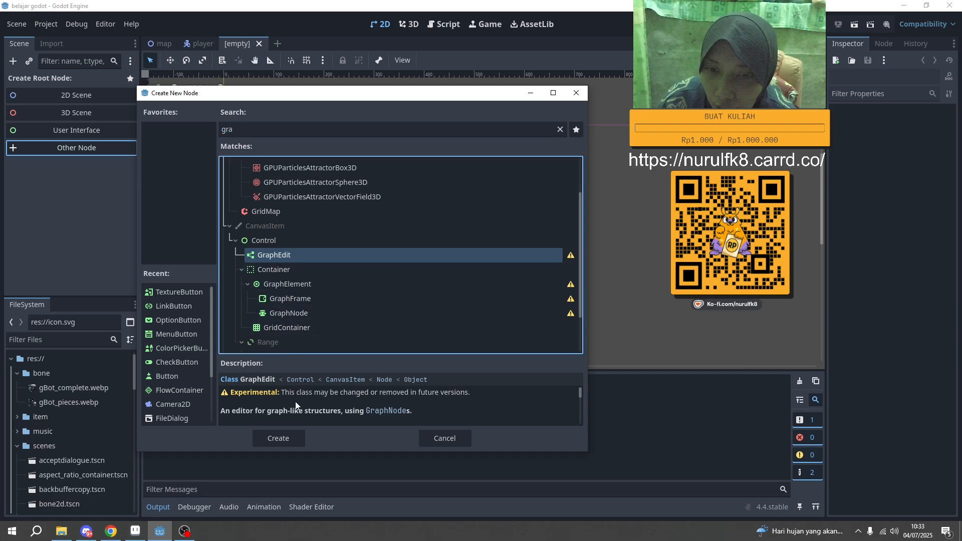
left_click(281, 439)
Step: Read the GraphEdit node's configuration warning and enlarge the node in the viewport to about 632 × 374
scroll(239, 151, "up", 3)
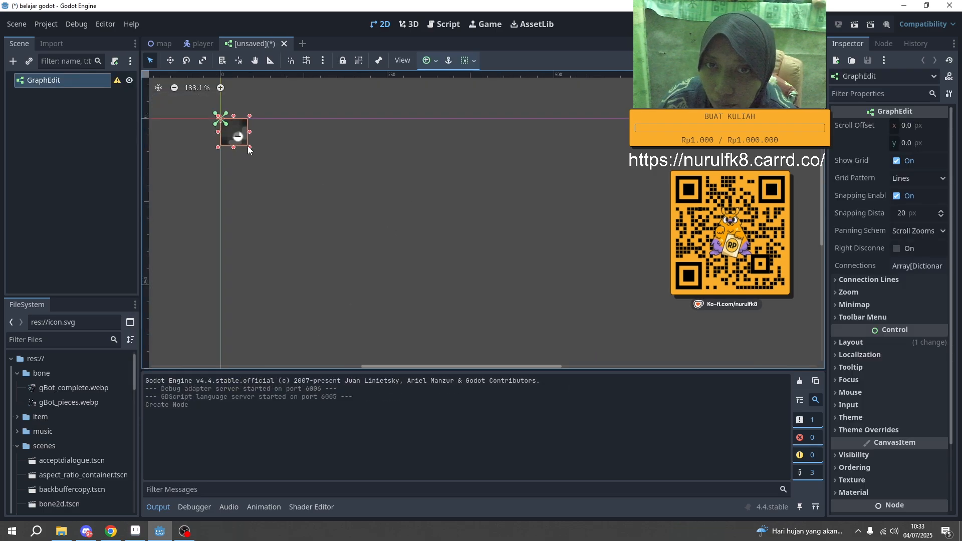
left_click_drag(252, 149, 358, 226)
left_click(243, 146)
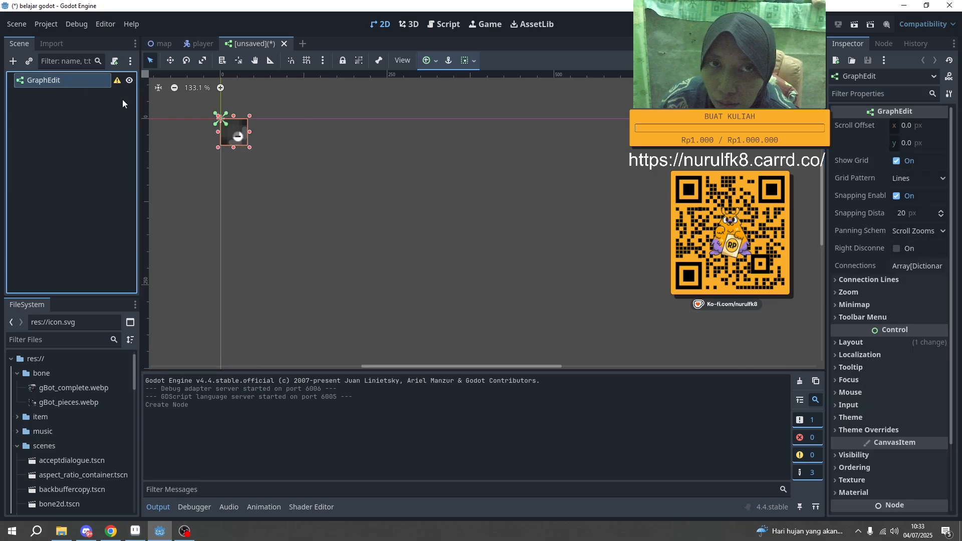
mouse_move(117, 82)
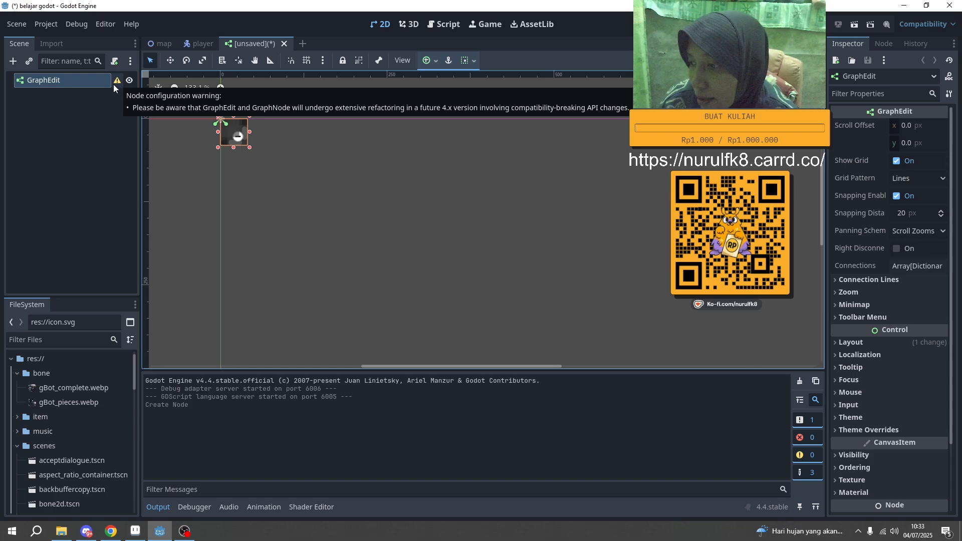
left_click_drag(250, 147, 647, 370)
Step: Apply the full-rect anchor preset to the GraphEdit node
scroll(501, 254, "down", 3)
middle_click_drag(525, 273, 263, 366)
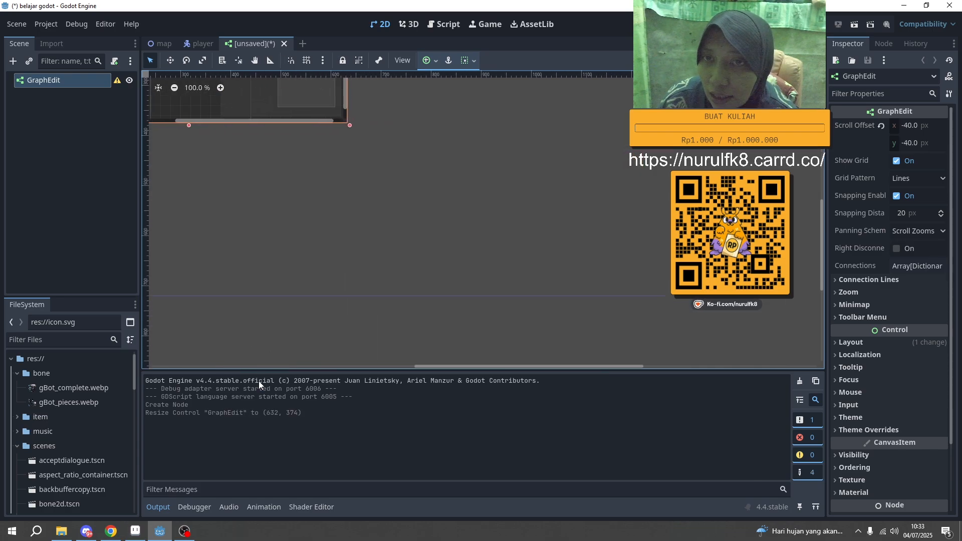
scroll(346, 210, "down", 2)
middle_click_drag(347, 210, 397, 312)
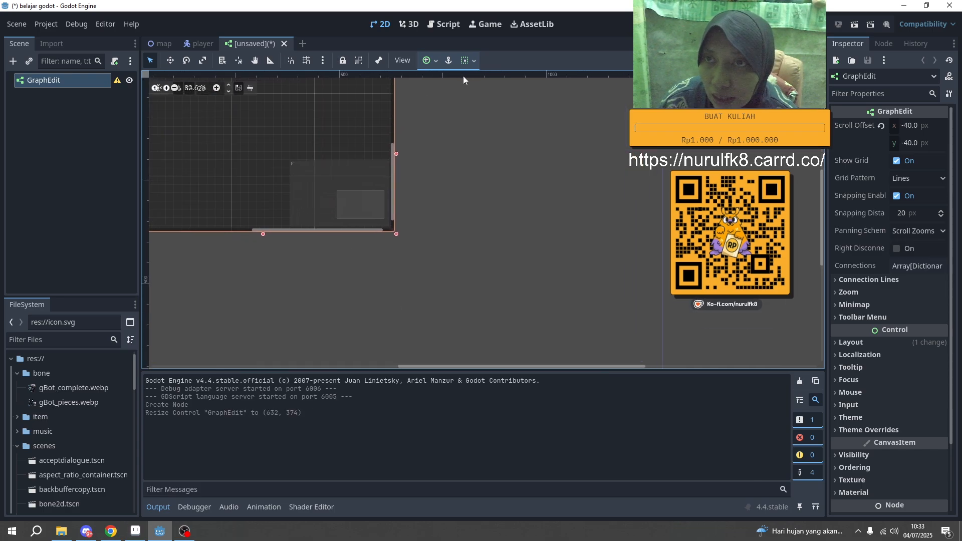
left_click(439, 64)
left_click(488, 154)
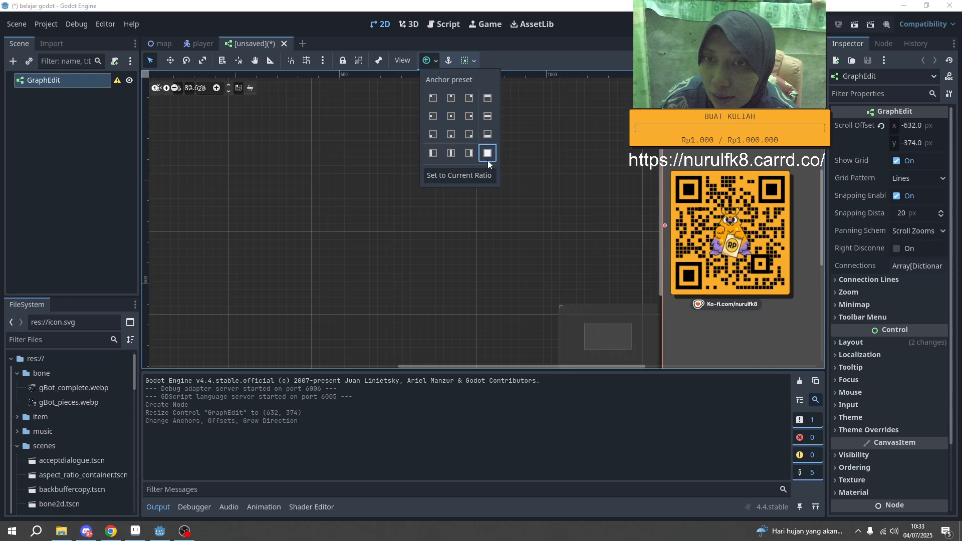
left_click(108, 218)
Step: Examine the GraphEdit's grid, built-in toolbar and minimap in the viewport, and reread the node's configuration warning
scroll(323, 208, "down", 4)
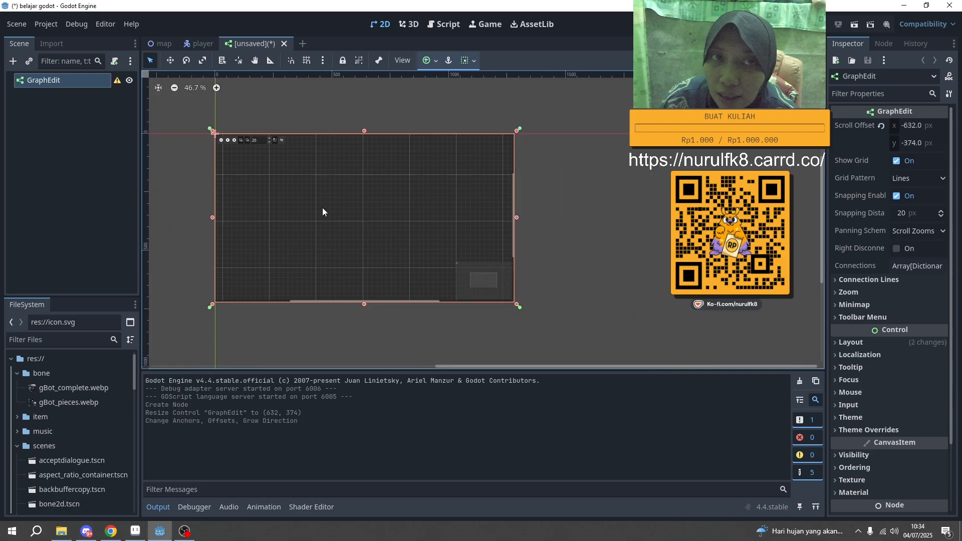
scroll(479, 256, "up", 2)
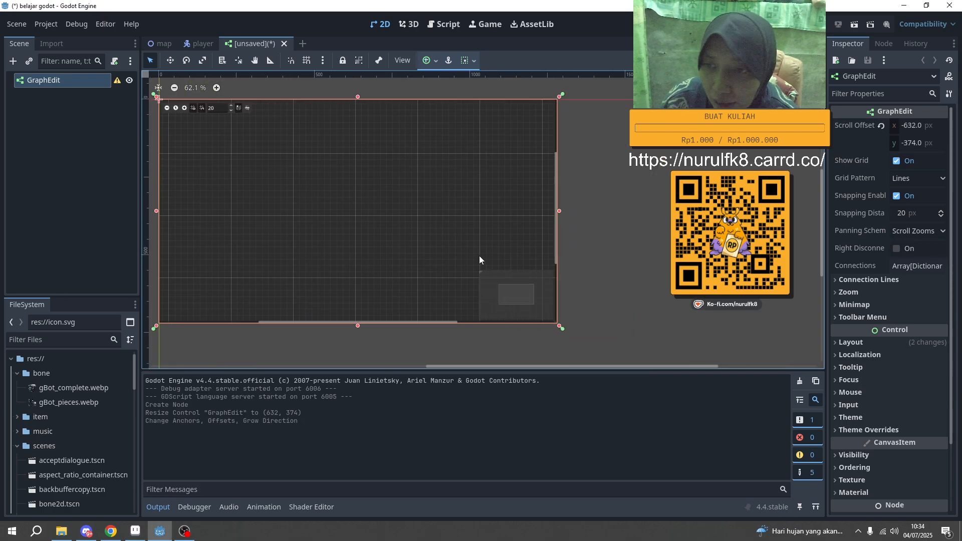
middle_click_drag(456, 275, 455, 333)
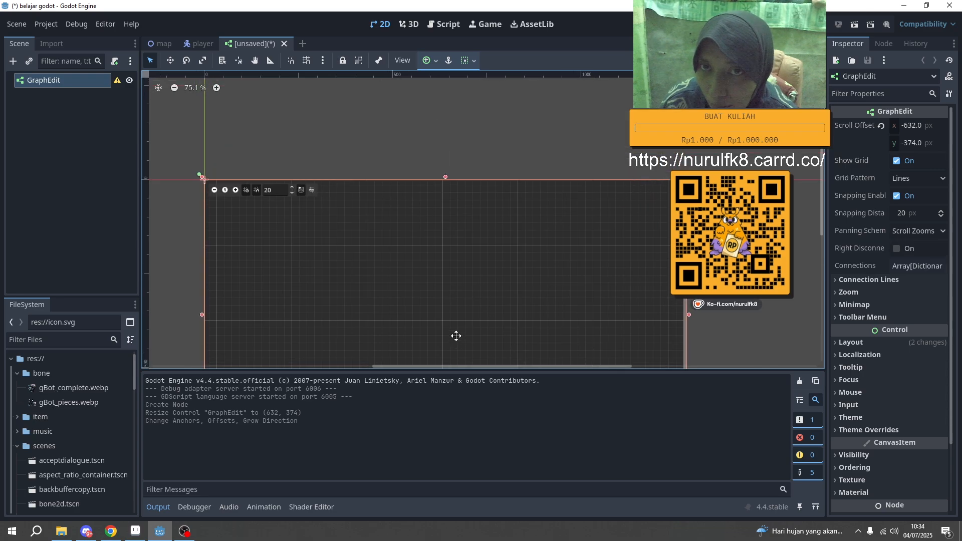
scroll(186, 166, "up", 6)
scroll(245, 199, "up", 3)
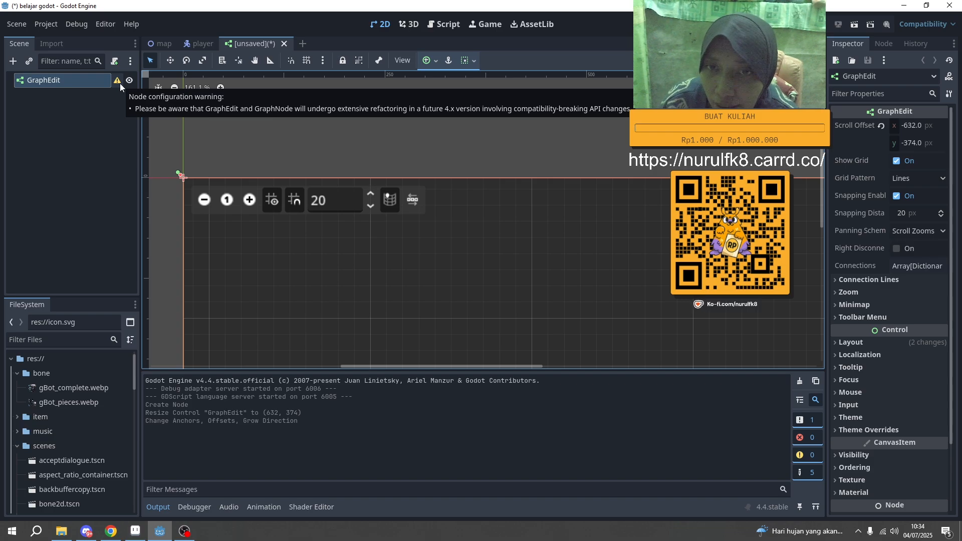
scroll(346, 290, "down", 4)
middle_click_drag(522, 305, 481, 194)
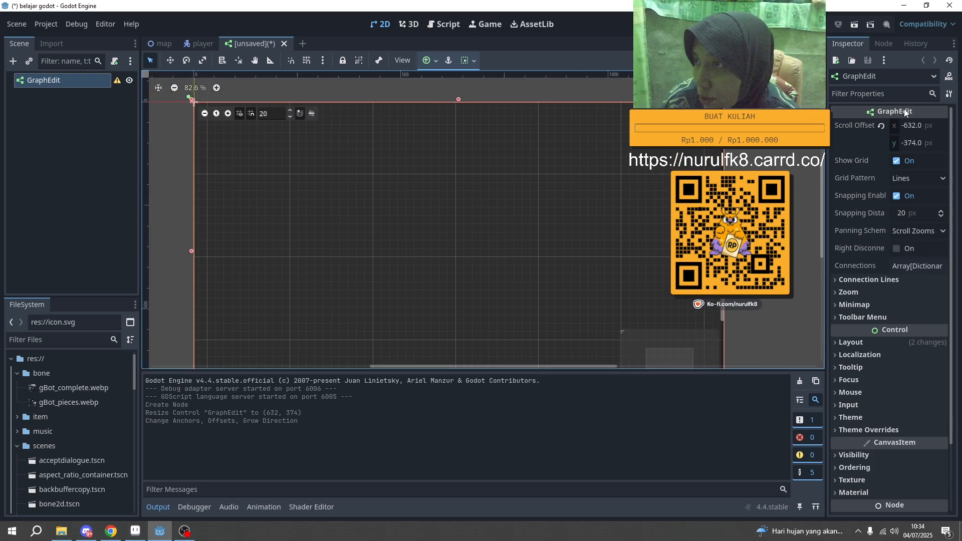
Step: Toggle the GraphEdit's Show Grid property off and back on to compare the grid's appearance
left_click(897, 161)
left_click(897, 162)
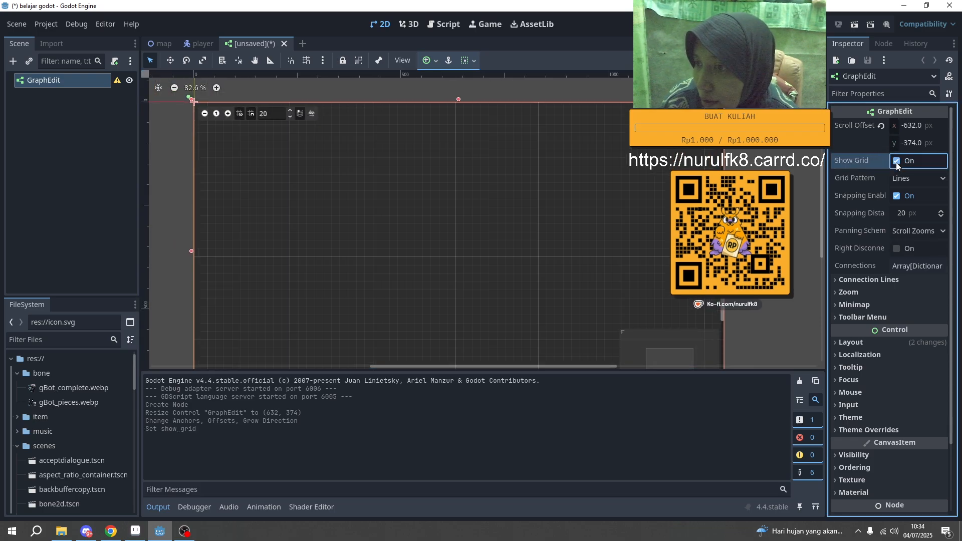
left_click(896, 162)
left_click(897, 163)
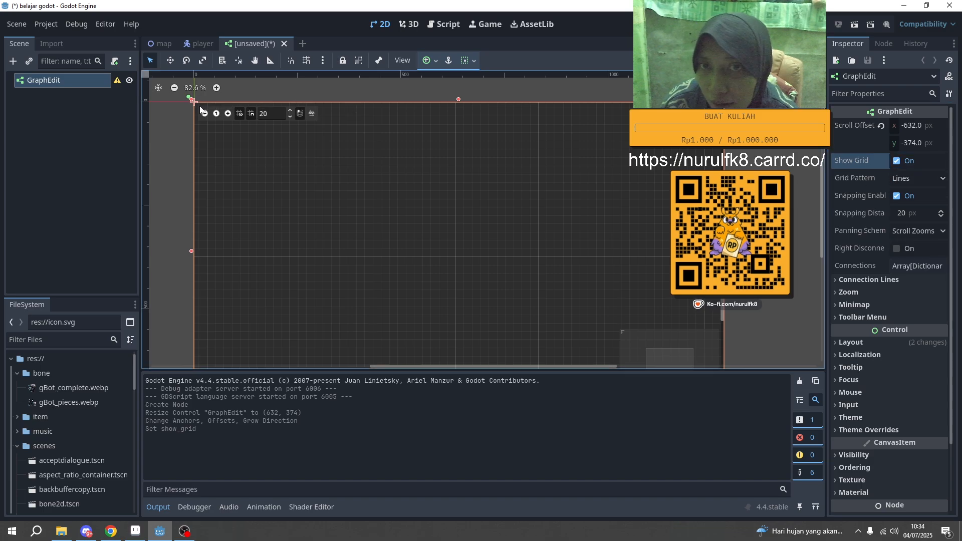
Step: Shrink the GraphEdit to about 1216 × 702 and reapply the full-rect anchor preset
scroll(228, 123, "down", 2)
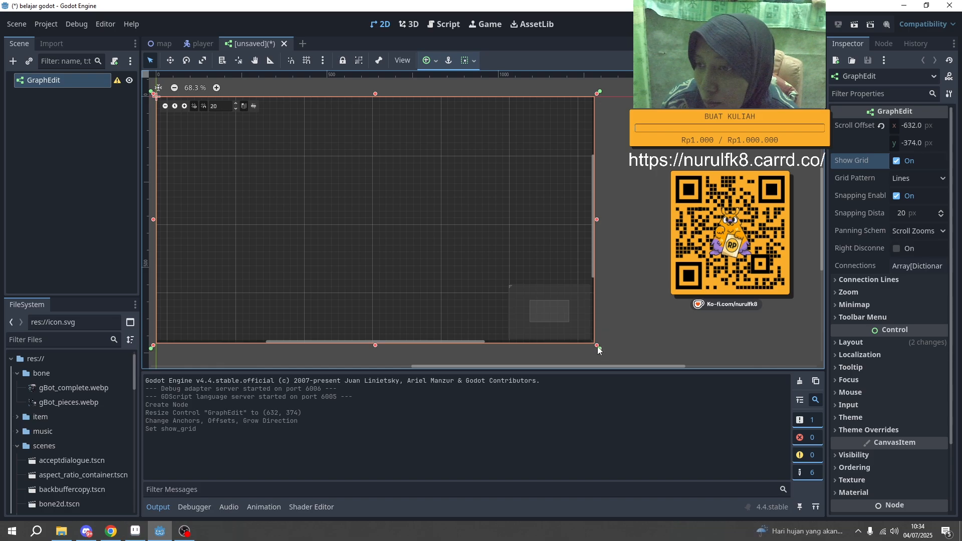
left_click_drag(598, 350, 577, 344)
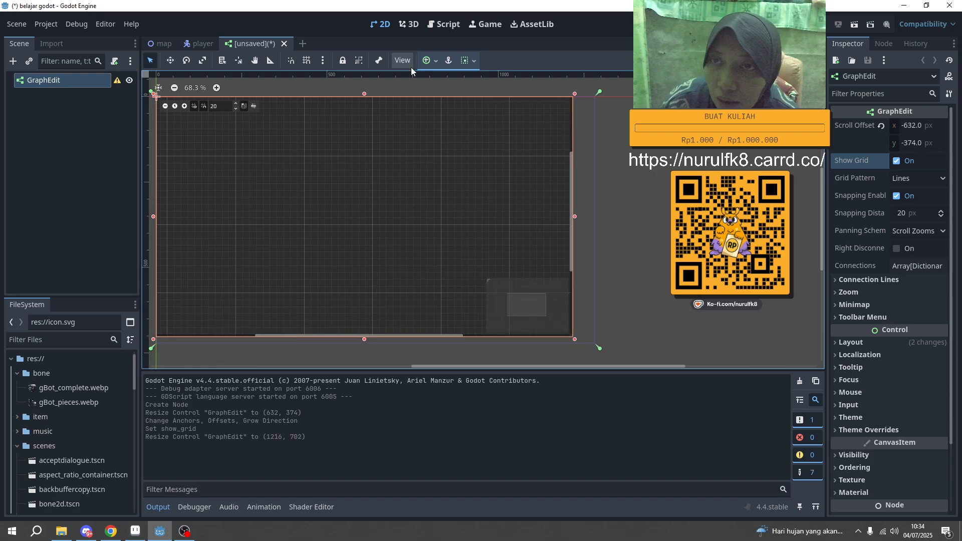
left_click(429, 60)
left_click(487, 152)
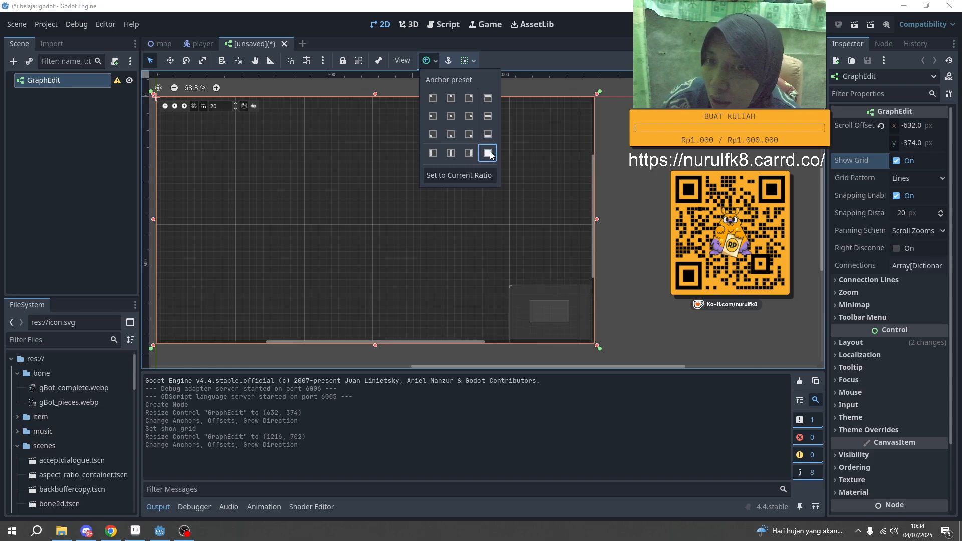
left_click(918, 227)
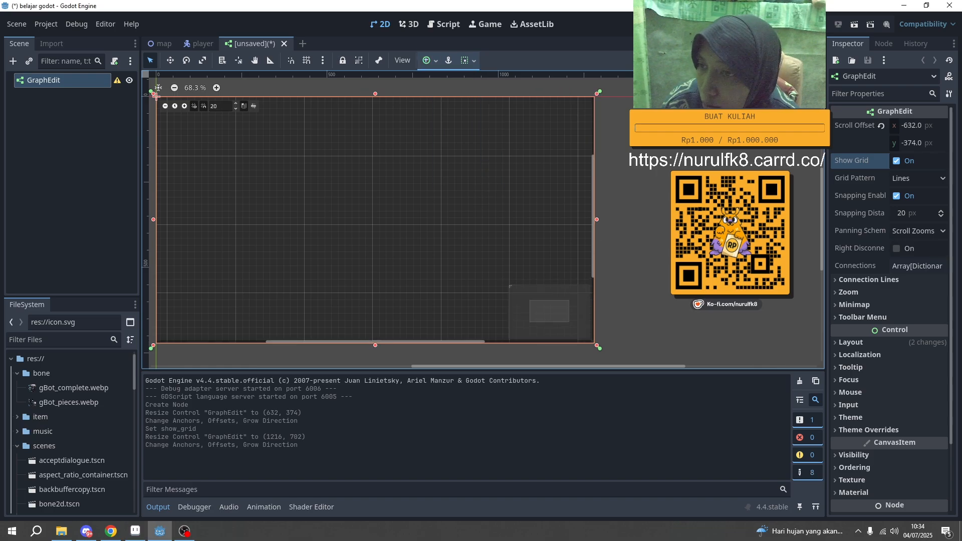
Step: Try a Snapping Distance of 50 px and restore it to 20 px, and toggle Right Disconnects on and back off
left_click(907, 214)
type("50")
key("Return")
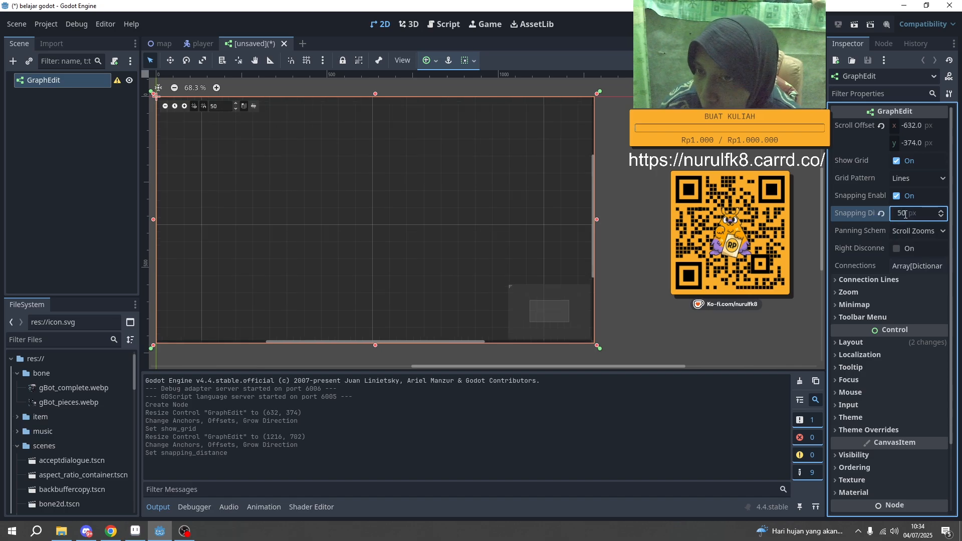
double_click(905, 214)
type("20")
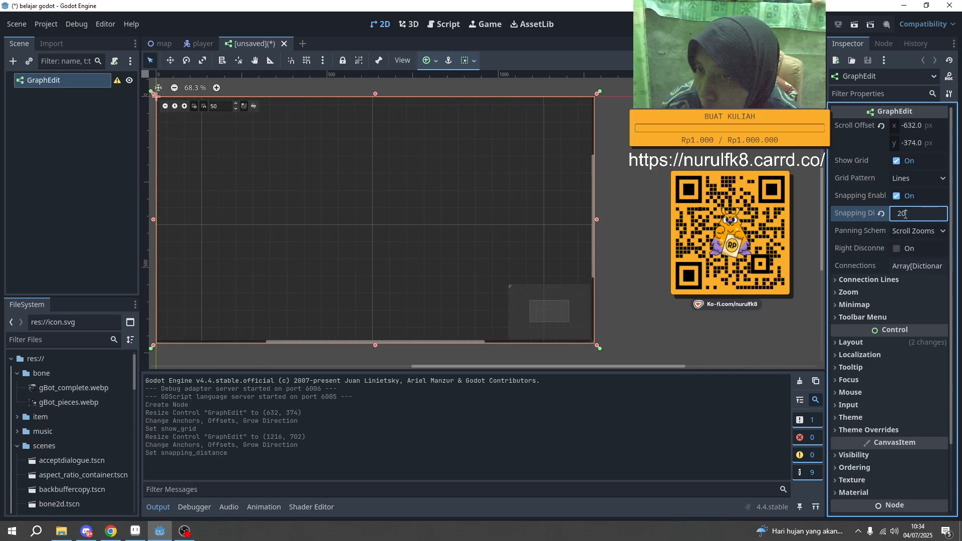
key("Return")
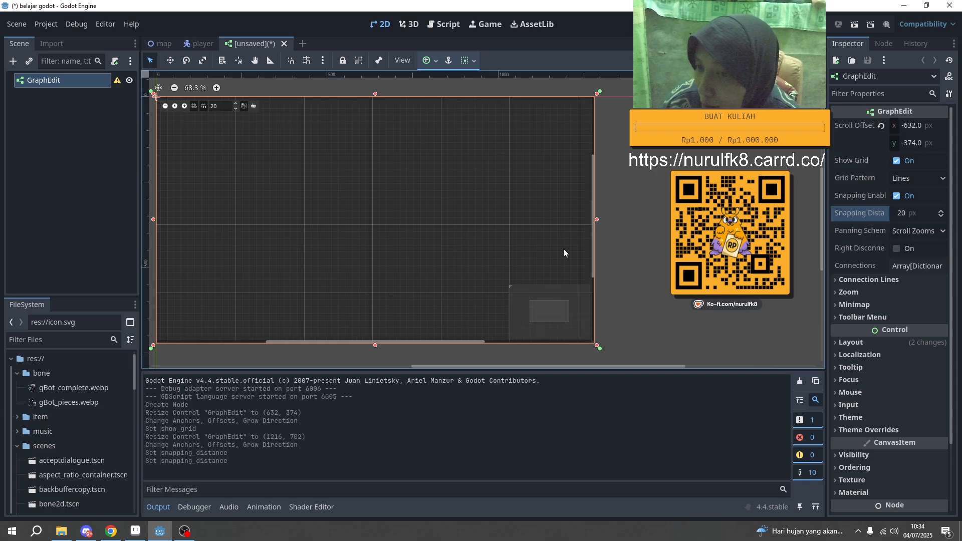
left_click(899, 249)
left_click(898, 250)
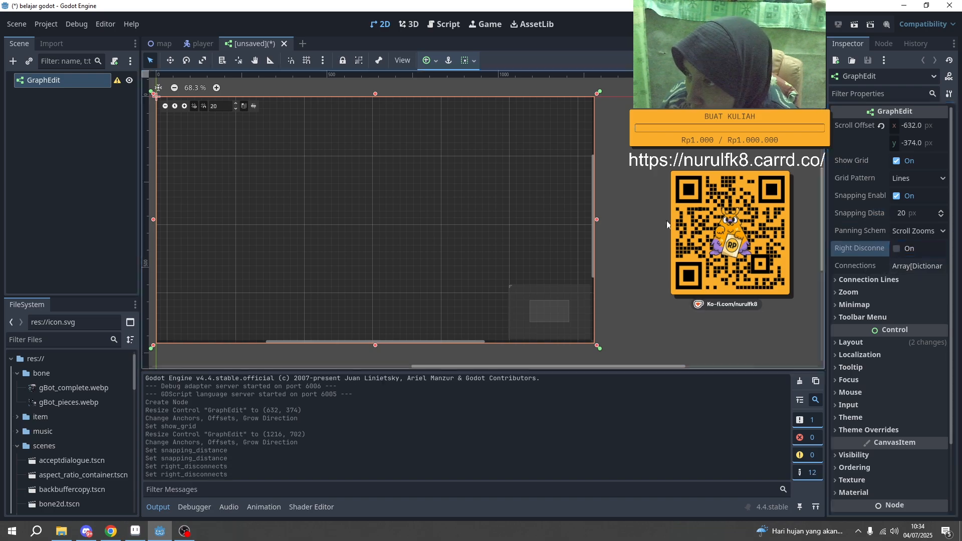
Step: Save the scene as graph_edit.tscn in the project's scenes folder
key("ctrl+s")
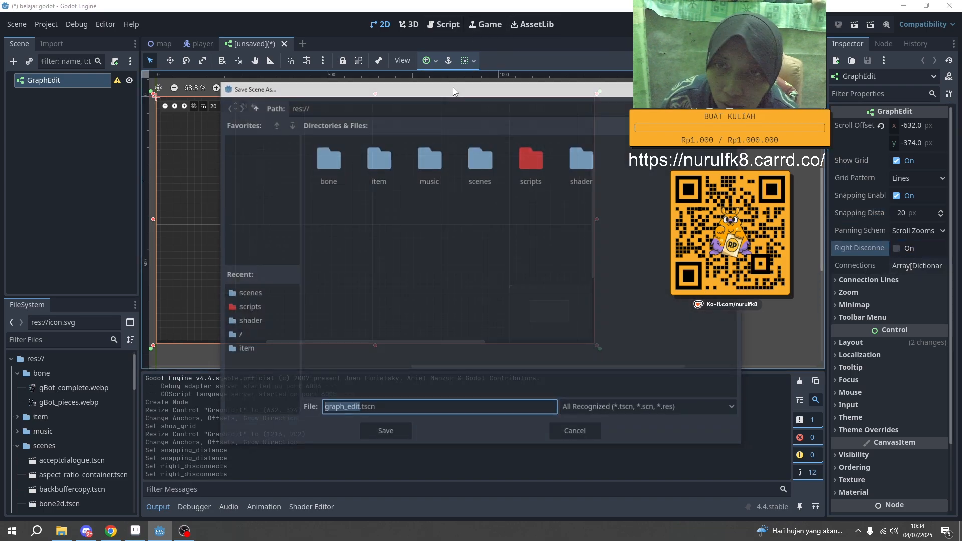
left_click(487, 167)
double_click(488, 167)
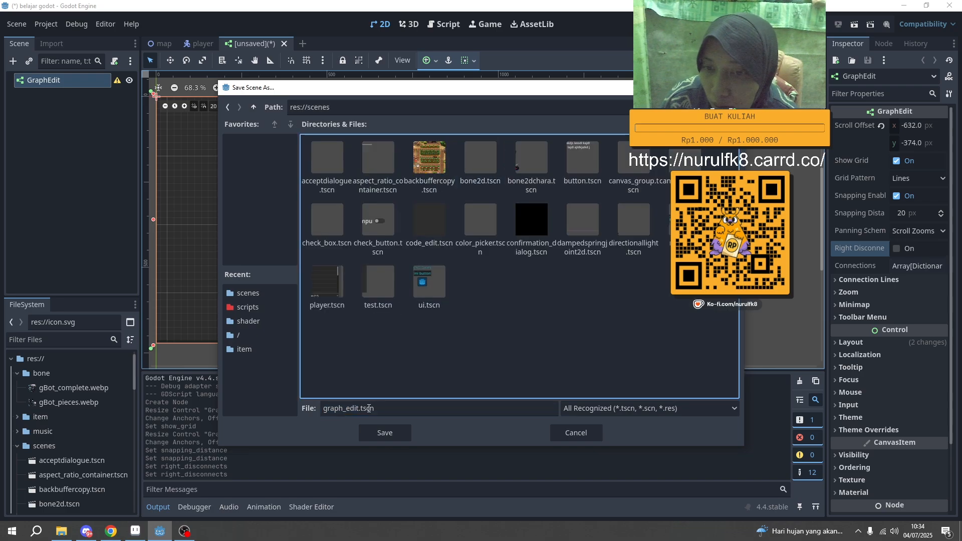
left_click(396, 437)
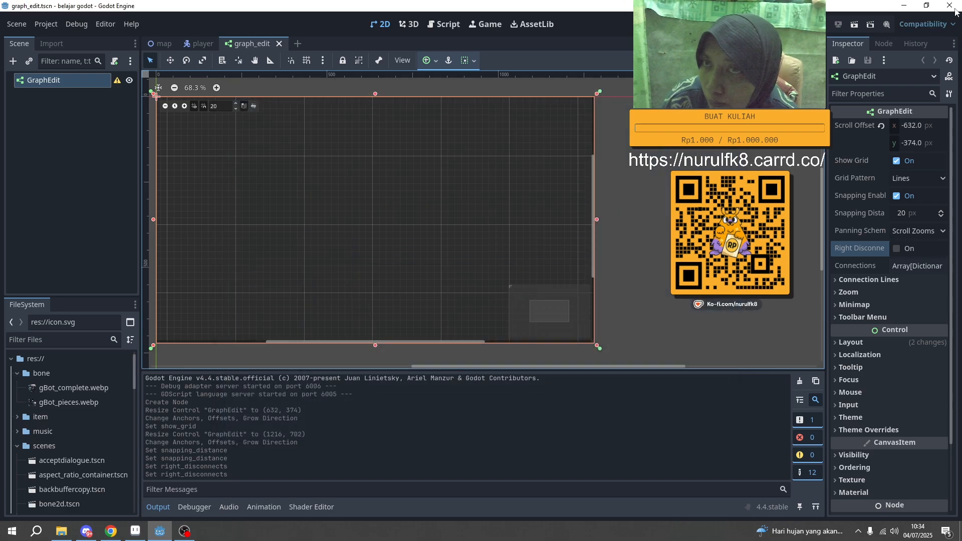
Step: Run the current scene and test zooming and panning the graph's grid
left_click(857, 24)
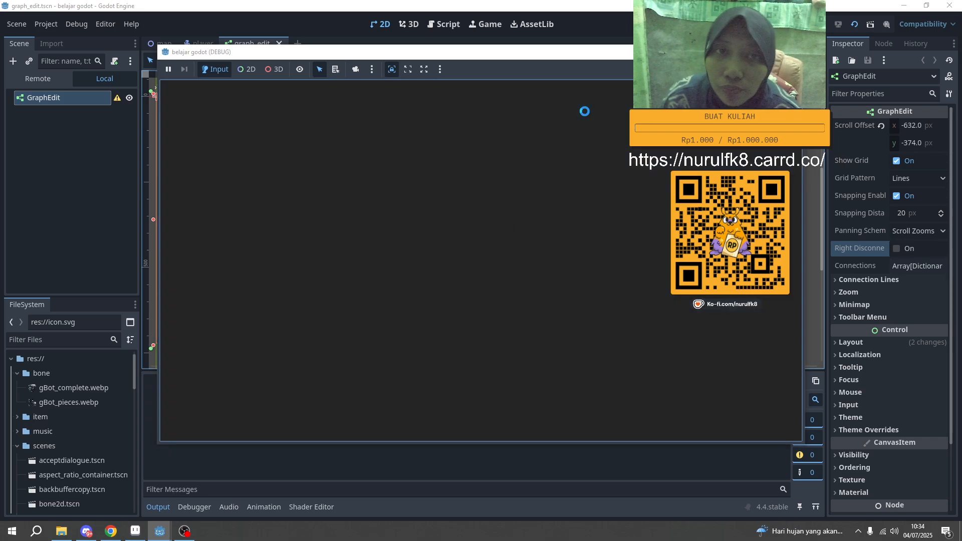
scroll(564, 152, "down", 5)
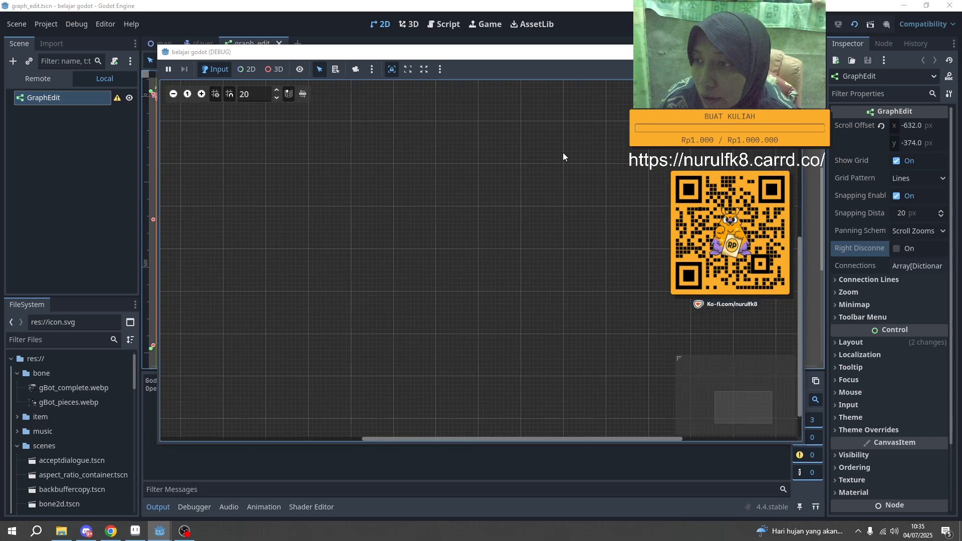
scroll(562, 151, "up", 5)
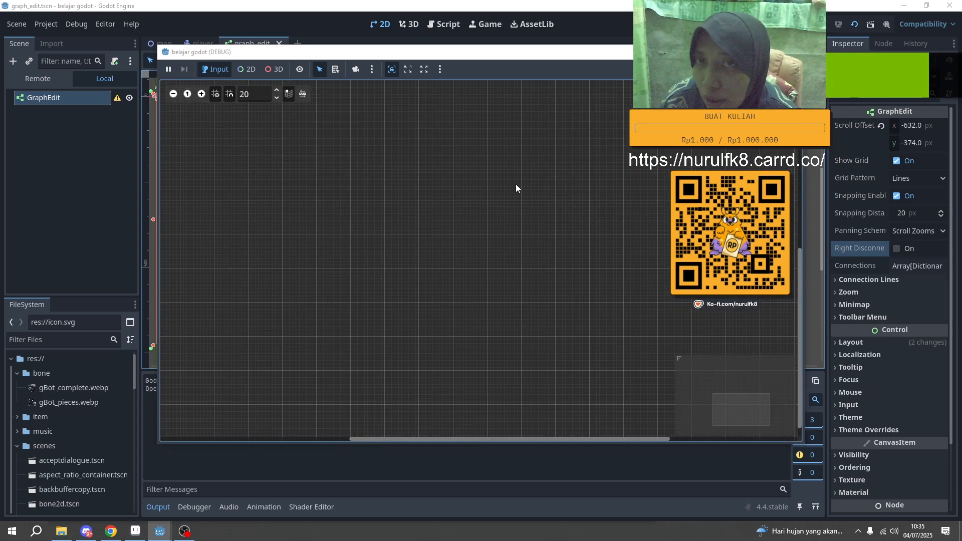
left_click_drag(379, 197, 463, 283)
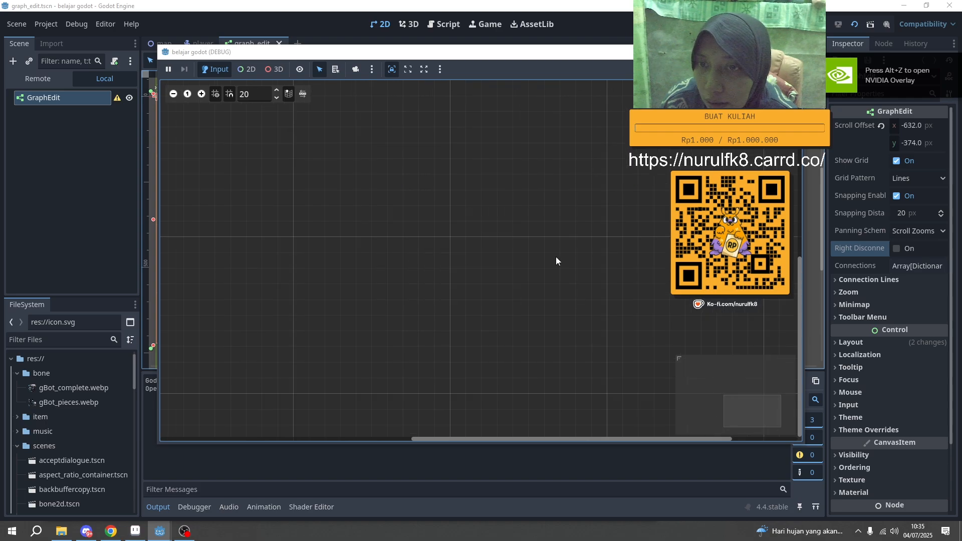
scroll(280, 140, "down", 7)
Step: Try a snapping distance of 25 in the running graph and zoom its grid out
left_click(250, 95)
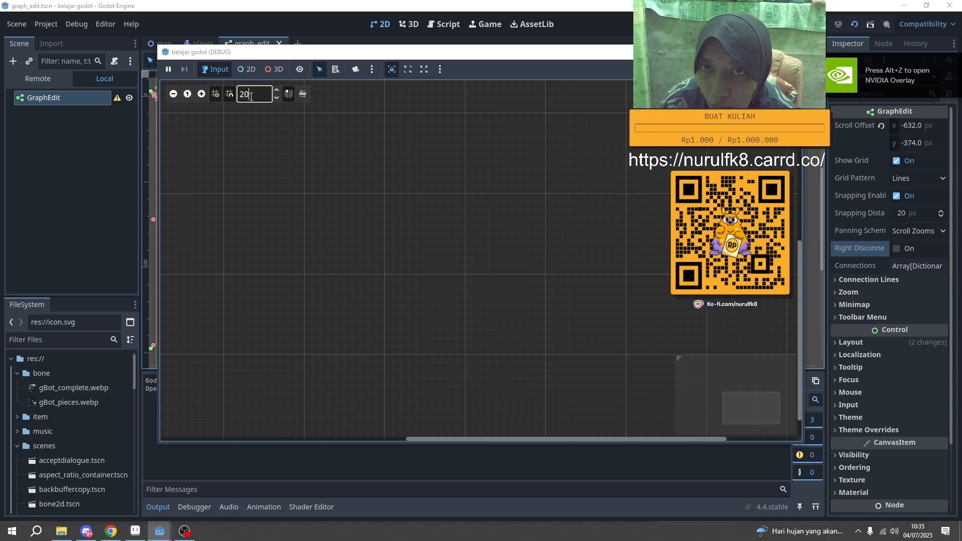
left_click(276, 91)
left_click(276, 91)
left_click(276, 91)
left_click(276, 91)
left_click(277, 92)
scroll(360, 151, "down", 5)
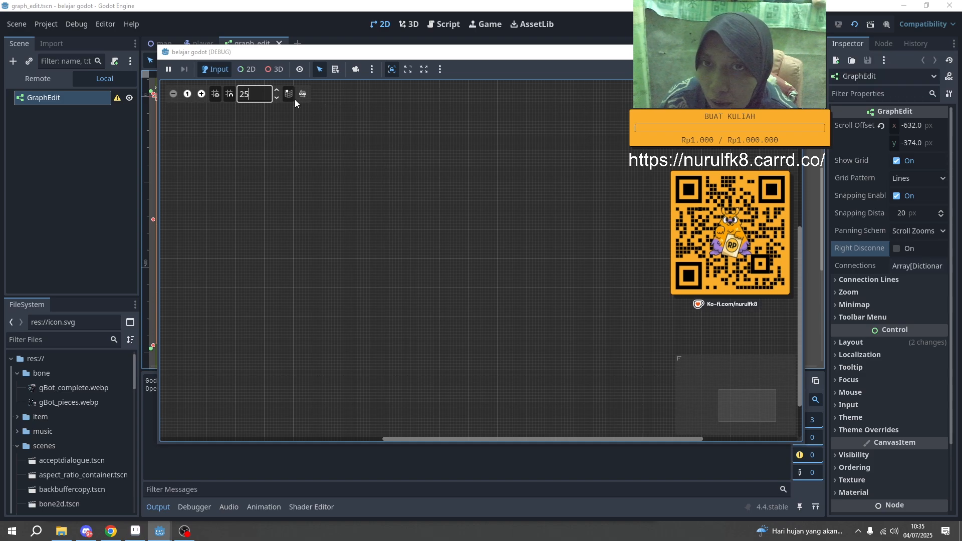
Step: Lower the running graph's snapping distance to 11, and raise it to 14
left_click(277, 97)
left_click(277, 98)
left_click(277, 97)
left_click(277, 97)
left_click(277, 97)
left_click(277, 97)
left_click(276, 97)
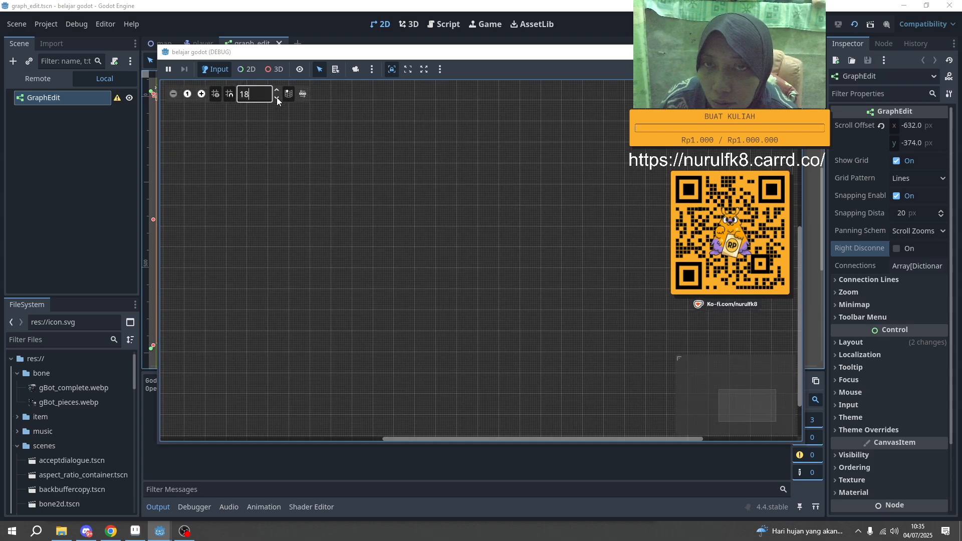
left_click(277, 97)
left_click(277, 97)
left_click(277, 97)
left_click(276, 98)
left_click(275, 97)
left_click(276, 97)
left_click(276, 98)
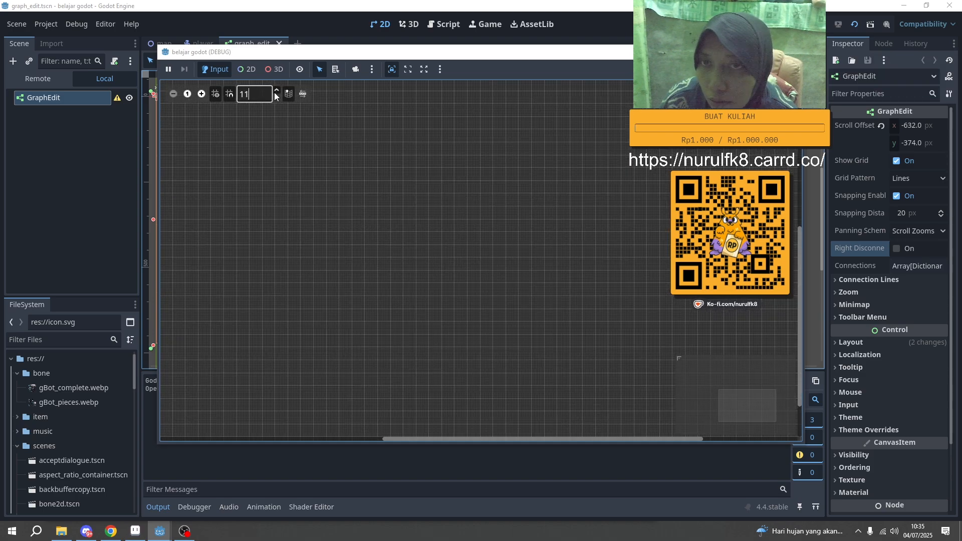
left_click(277, 90)
left_click(277, 90)
left_click(276, 89)
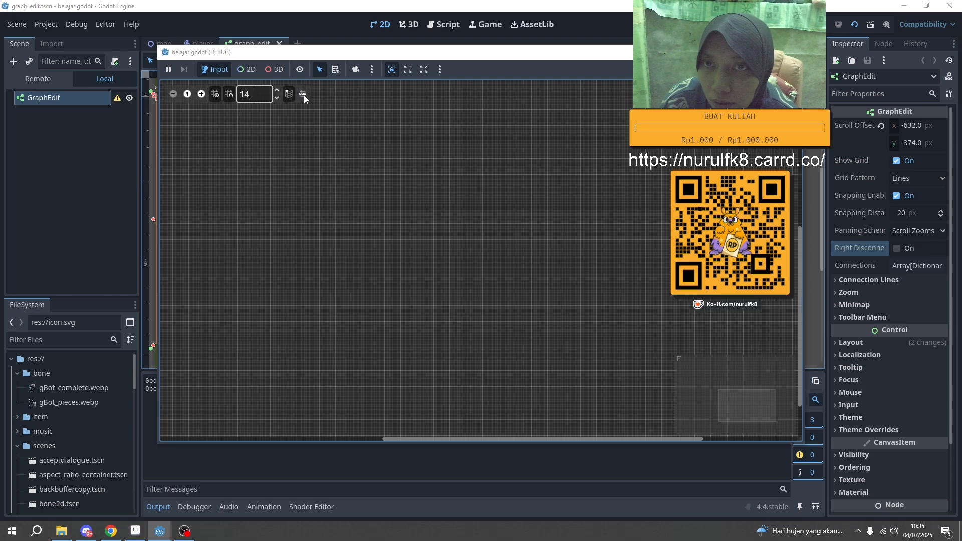
Step: Toggle the running graph's minimap and grid off and back on
left_click(289, 94)
left_click(288, 94)
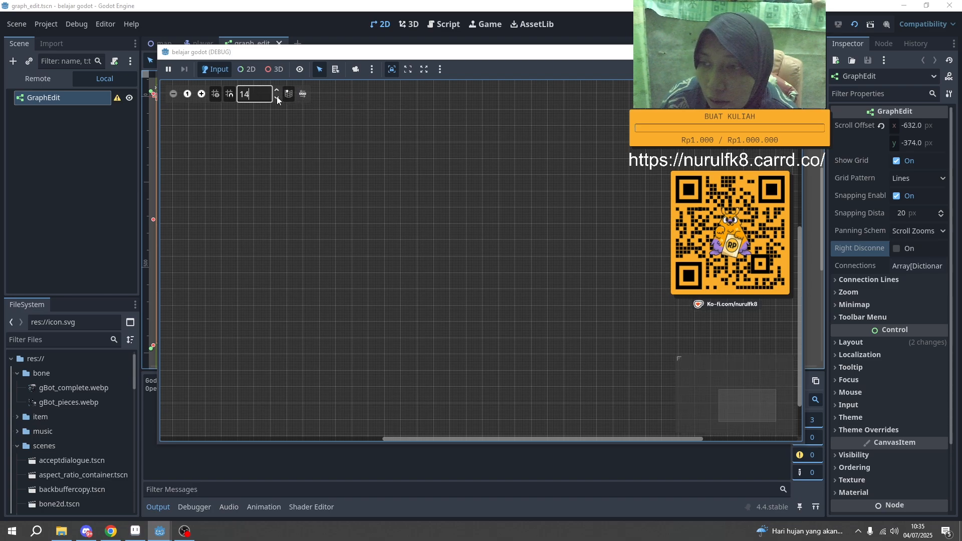
left_click(216, 94)
left_click(215, 94)
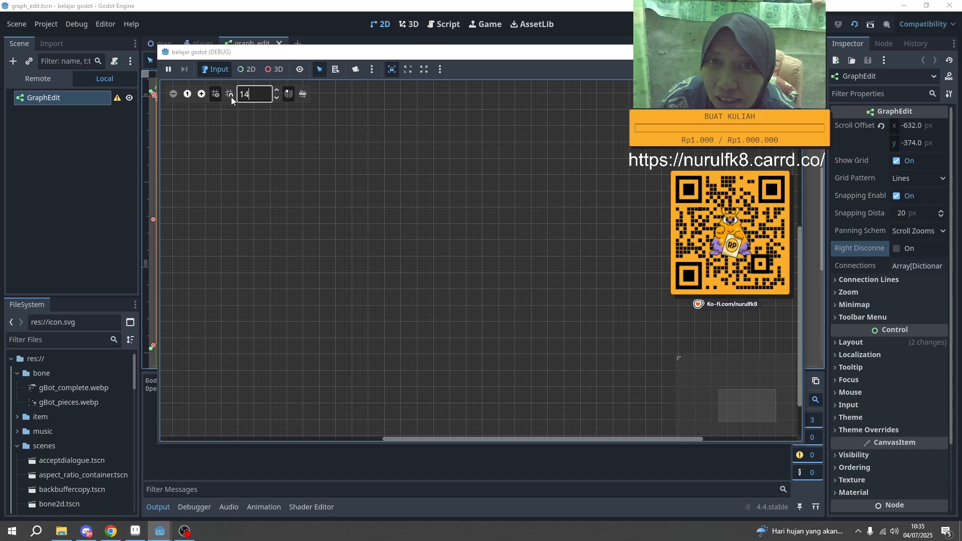
Step: Test zooming in on the running graph with its built-in zoom control, and close the running scene
left_click(201, 94)
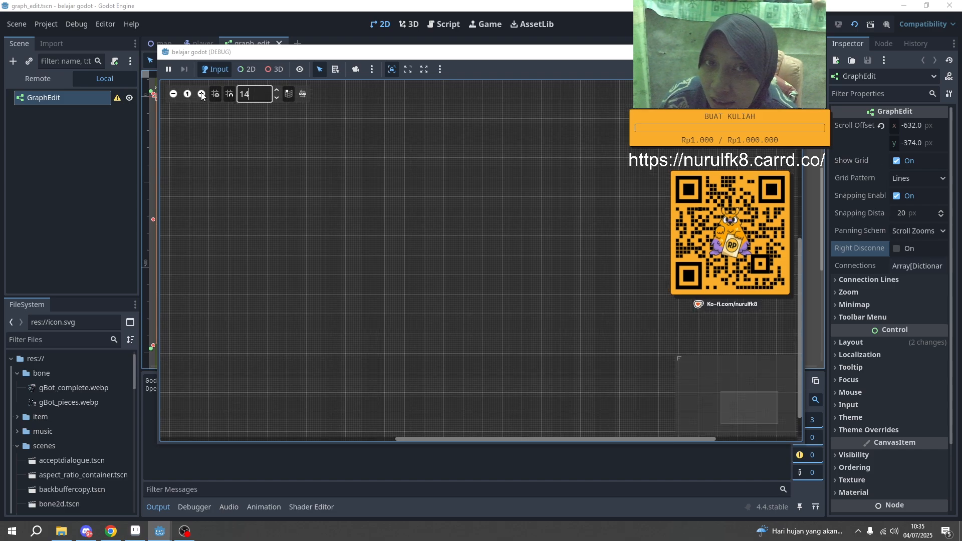
left_click(201, 94)
left_click(201, 95)
left_click(201, 95)
left_click(201, 95)
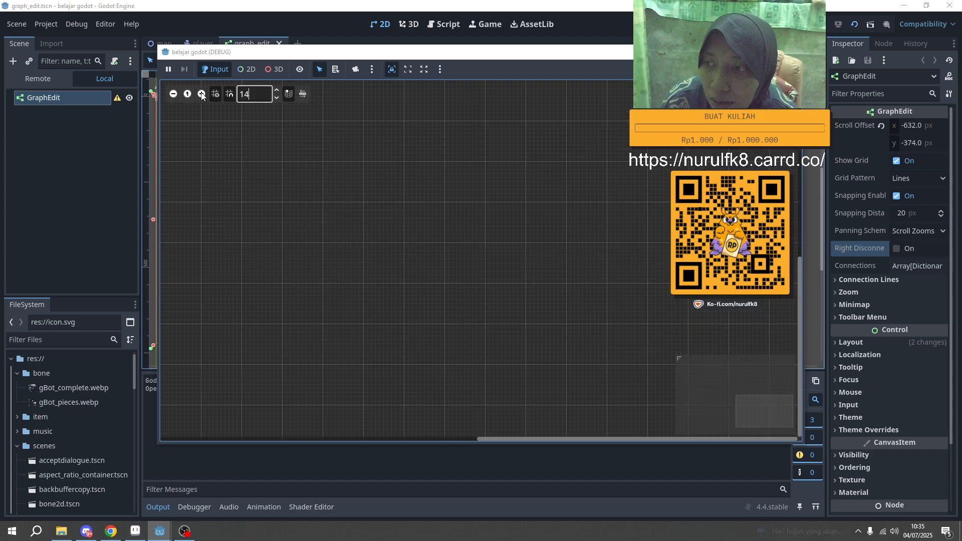
left_click(201, 95)
left_click(201, 95)
left_click(792, 52)
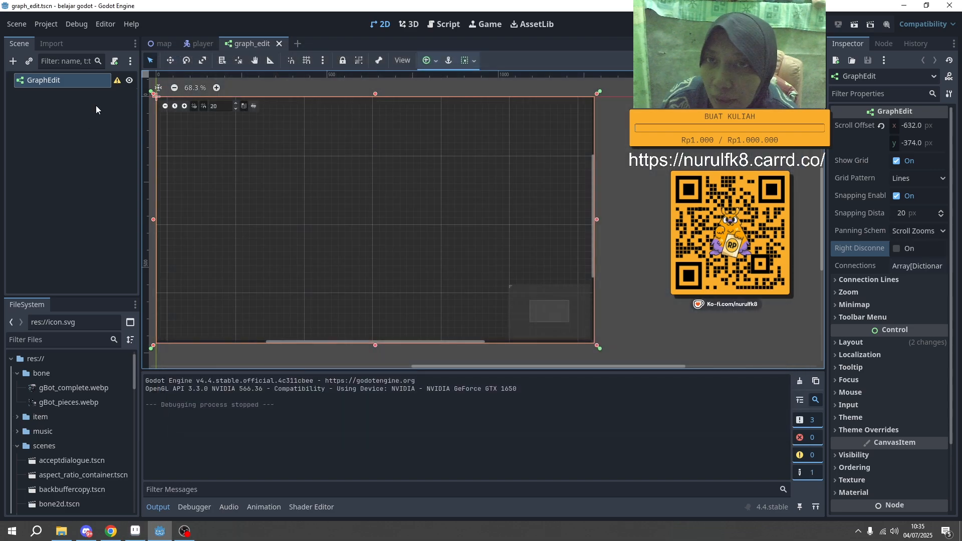
Step: Add a GraphNode as a child of the GraphEdit
right_click(38, 79)
left_click(57, 87)
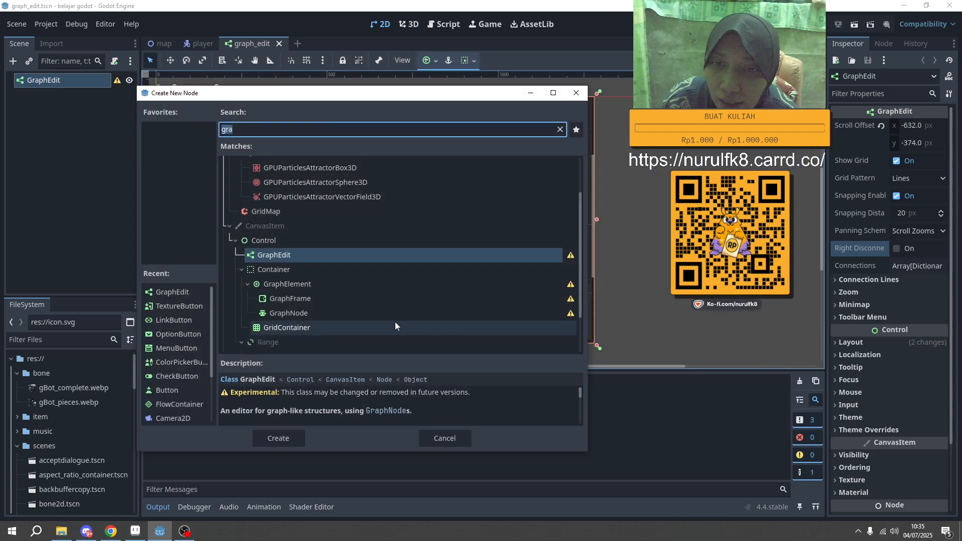
left_click(290, 314)
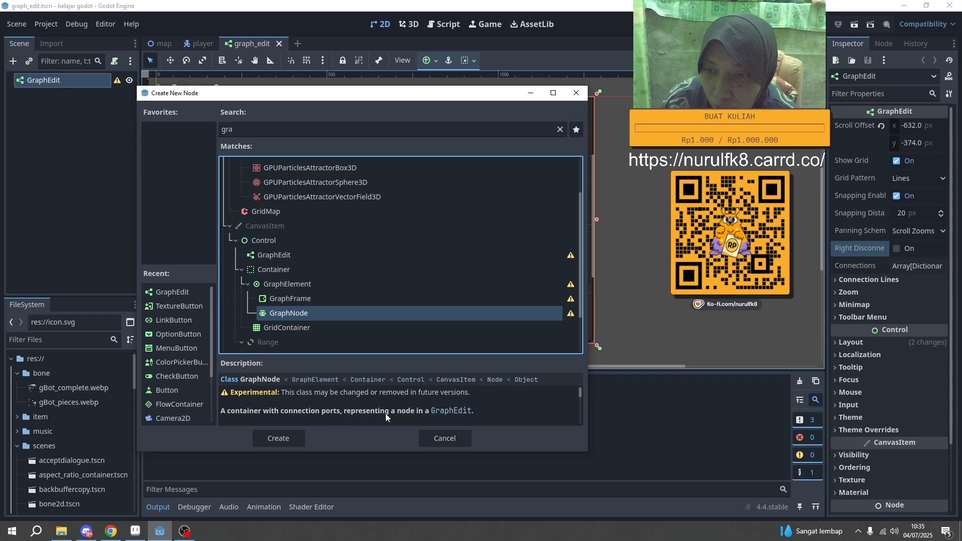
left_click(281, 437)
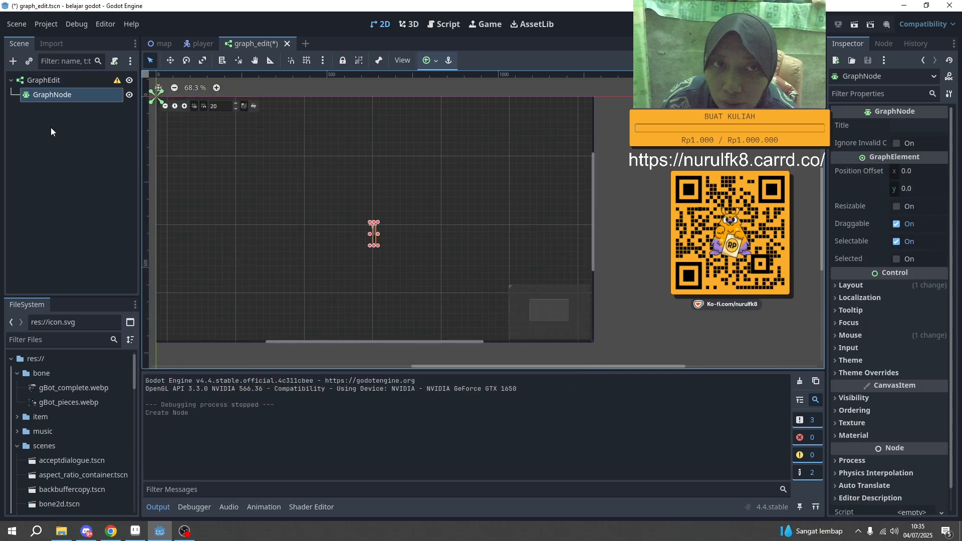
Step: Resize the GraphNode to about 359 × 55 px, place it at a position offset of about (-196, 6), and save the scene
left_click_drag(399, 233, 271, 251)
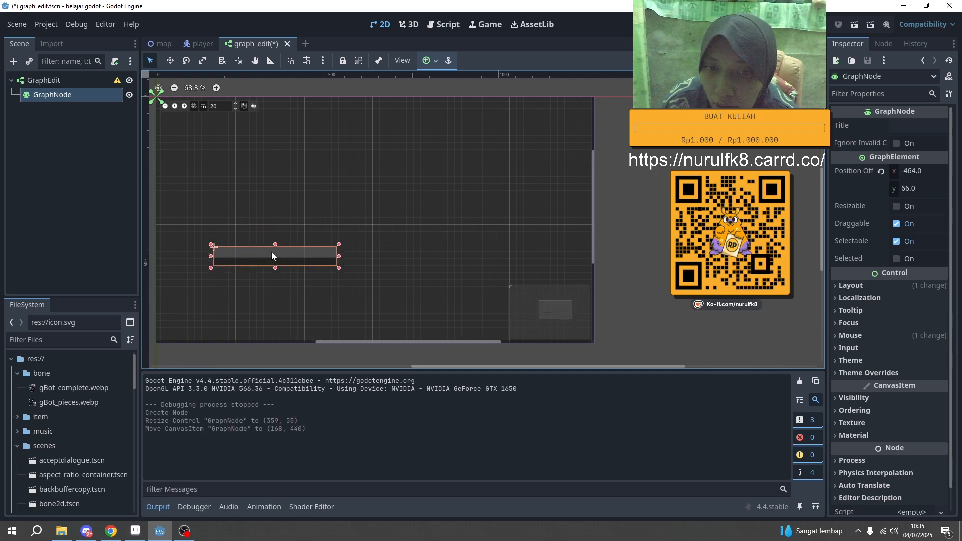
scroll(253, 253, "up", 3)
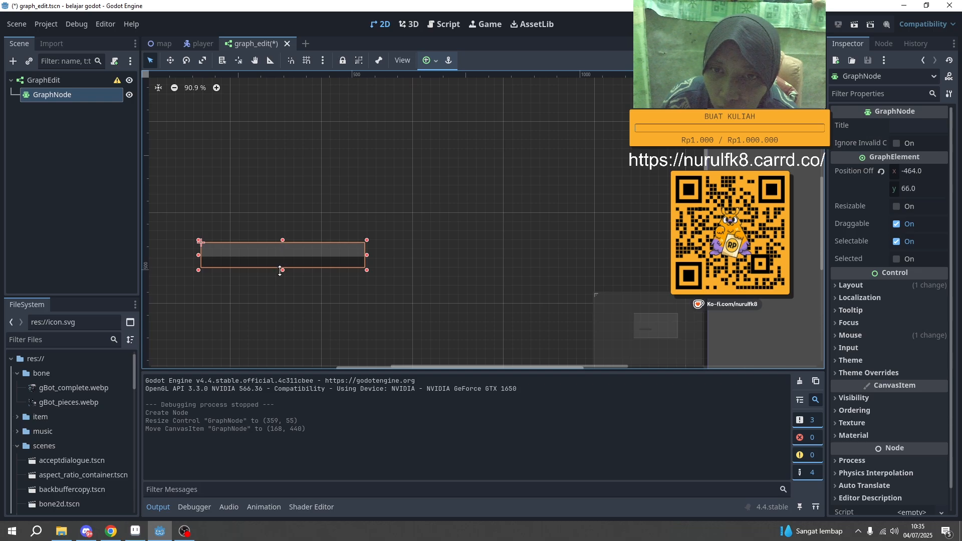
left_click_drag(282, 250, 310, 230)
left_click(20, 218)
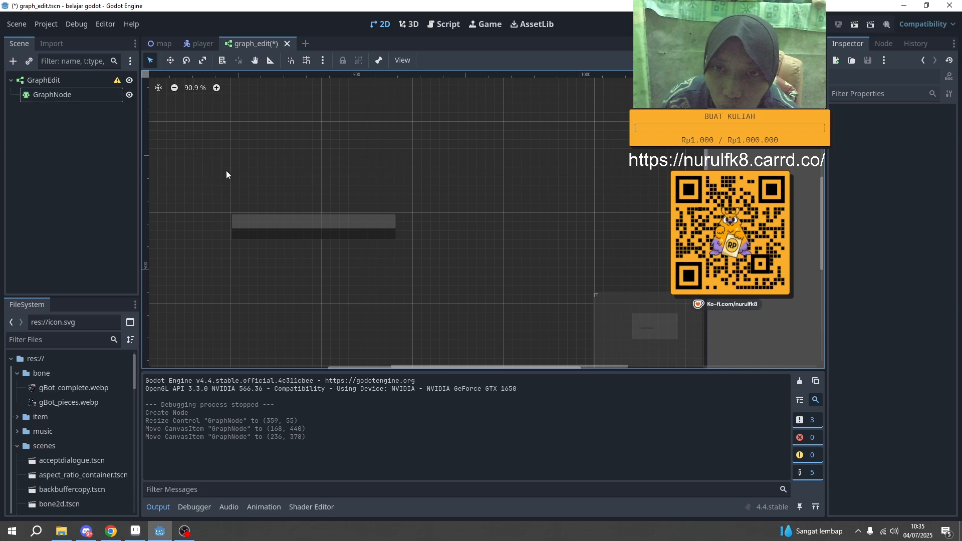
scroll(267, 186, "down", 4)
middle_click_drag(254, 201, 301, 234)
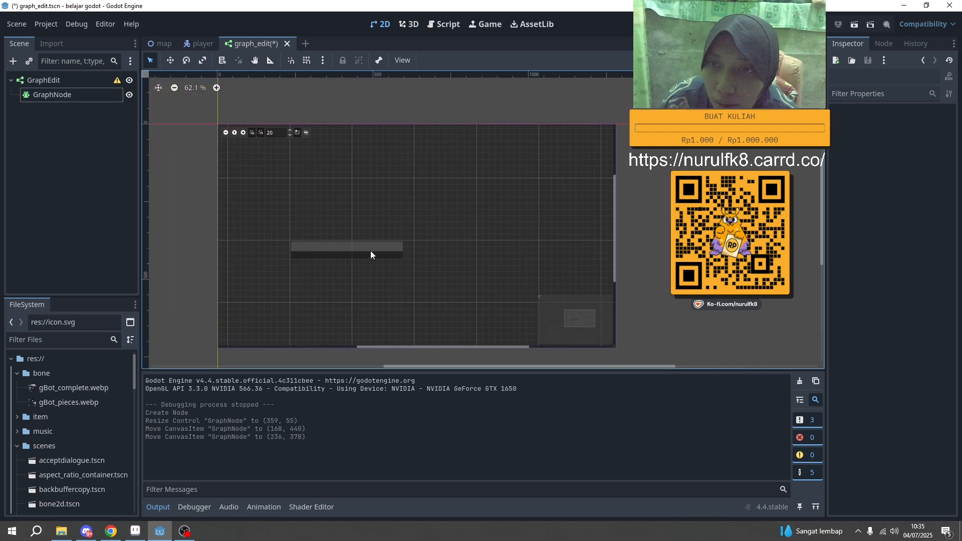
left_click_drag(371, 255, 433, 252)
key("ctrl+s")
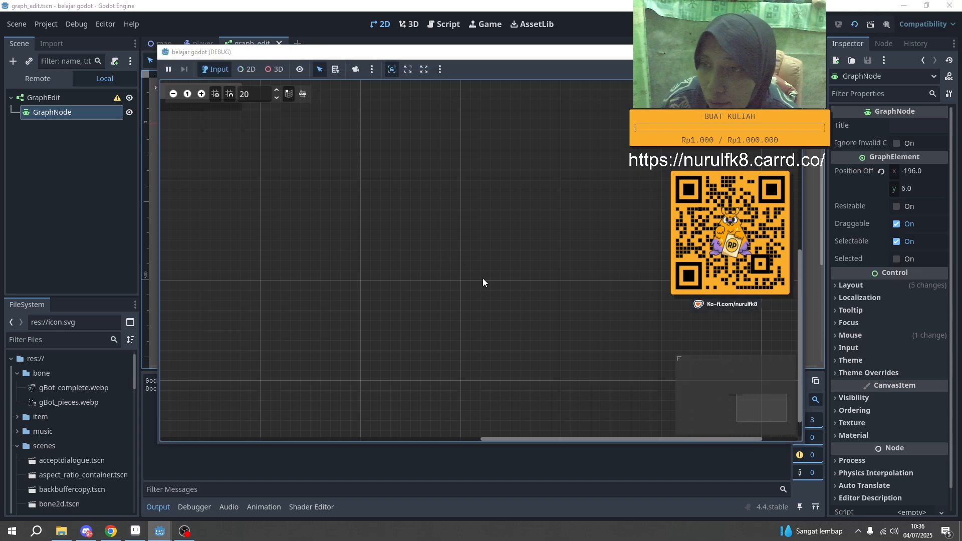
Step: Try moving the GraphNode around the running graph at different zoom levels, and close the running scene
scroll(458, 228, "down", 4)
left_click_drag(326, 164, 446, 271)
scroll(242, 197, "up", 4)
scroll(546, 284, "down", 6)
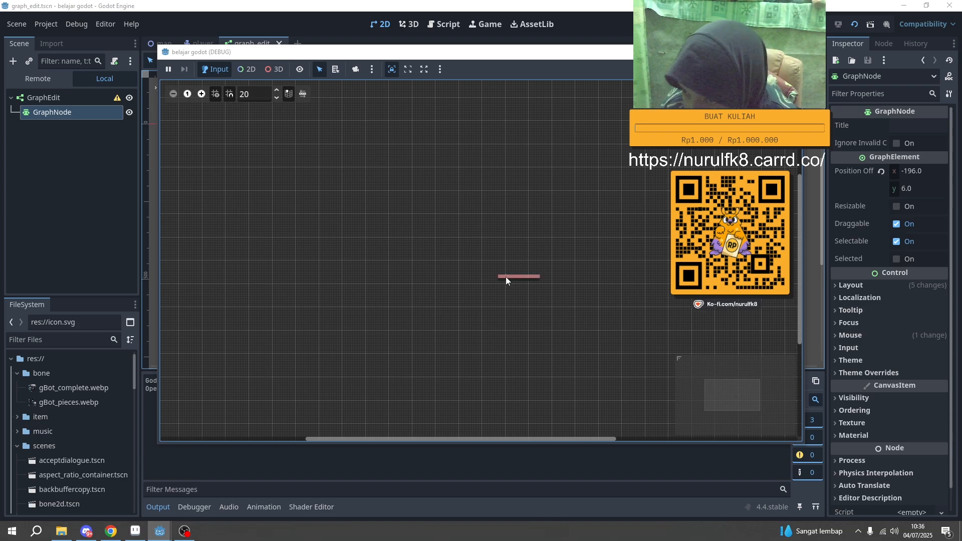
left_click_drag(506, 281, 512, 251)
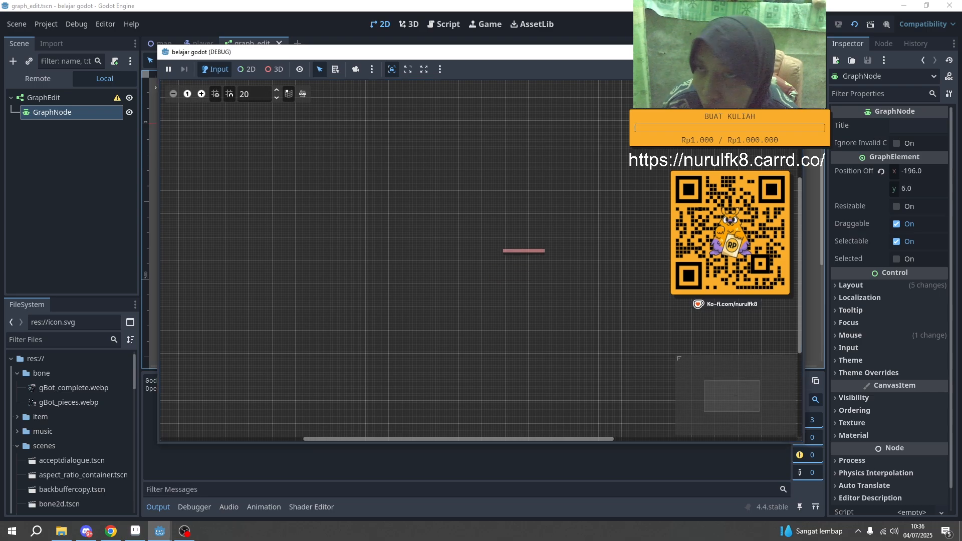
left_click(792, 52)
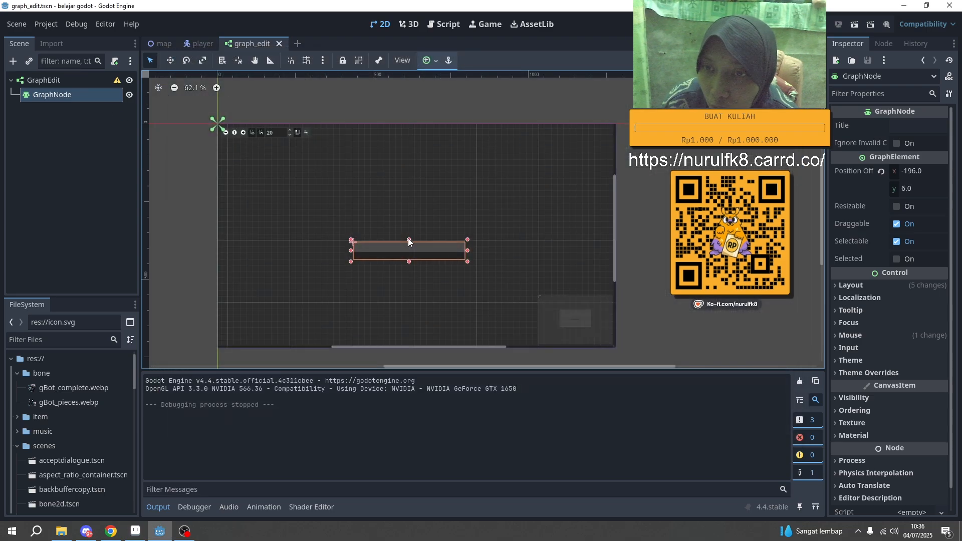
Step: Increase the GraphNode's height to about 318 px and run the current scene
left_click_drag(409, 242, 406, 157)
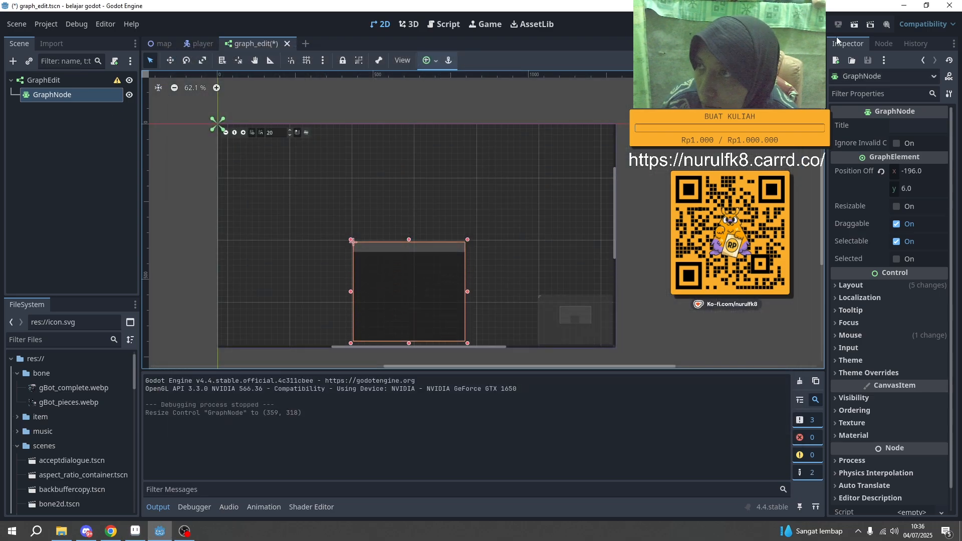
left_click(854, 24)
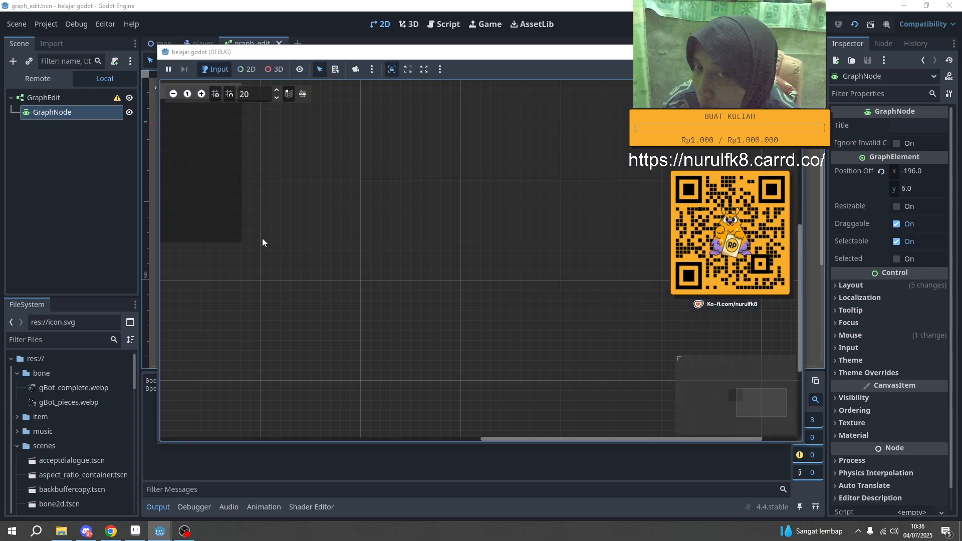
Step: Test repeatedly moving the taller GraphNode and panning the running graph to see how its scrollable area and minimap respond
scroll(262, 236, "down", 2)
left_click_drag(229, 190, 476, 389)
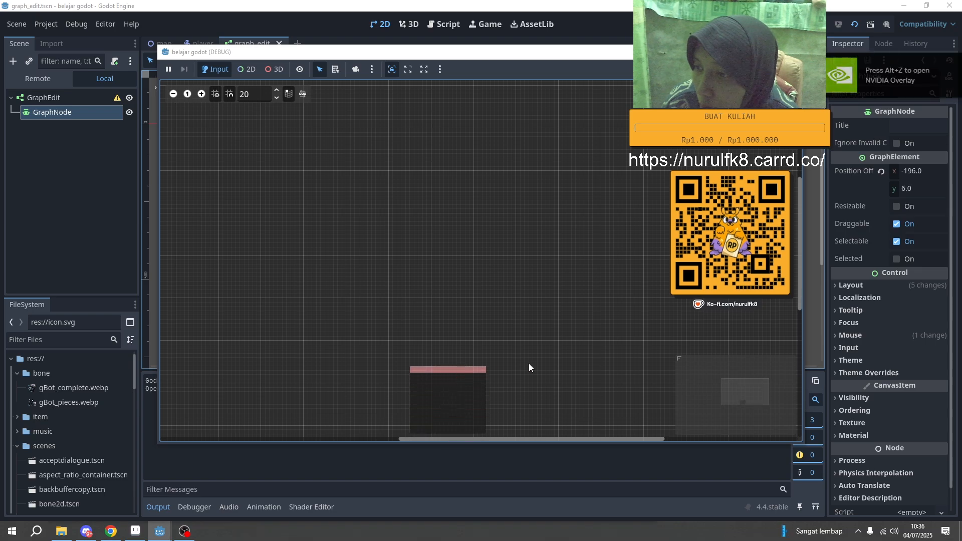
middle_click_drag(529, 368, 548, 112)
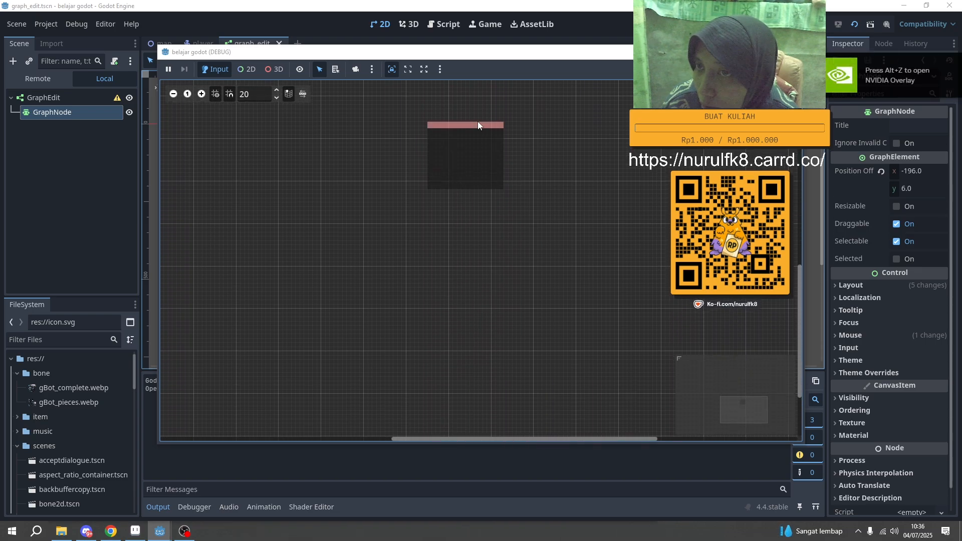
left_click_drag(479, 123, 473, 286)
middle_click_drag(597, 290, 551, 103)
left_click_drag(495, 107, 381, 374)
middle_click_drag(523, 341, 565, 429)
middle_click_drag(541, 250, 555, 126)
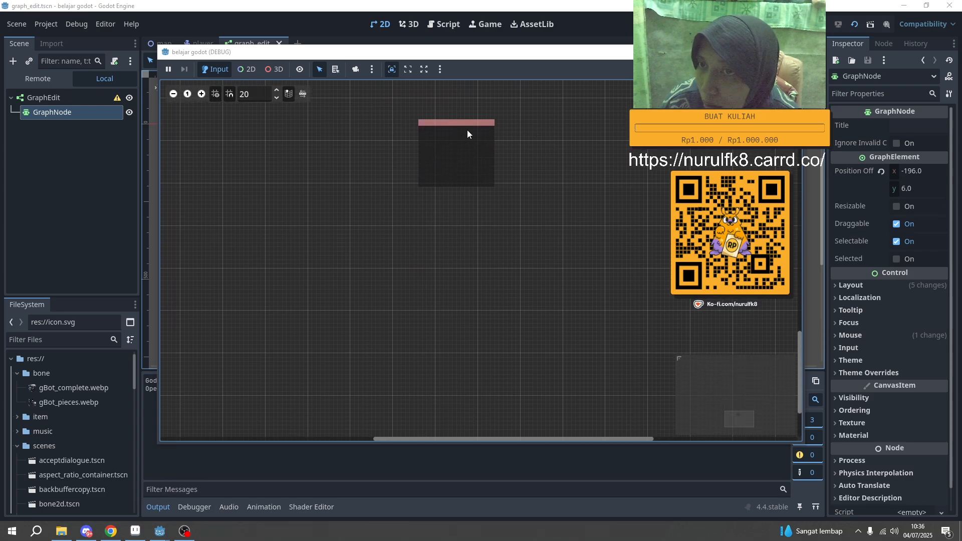
middle_click_drag(475, 122, 544, 281)
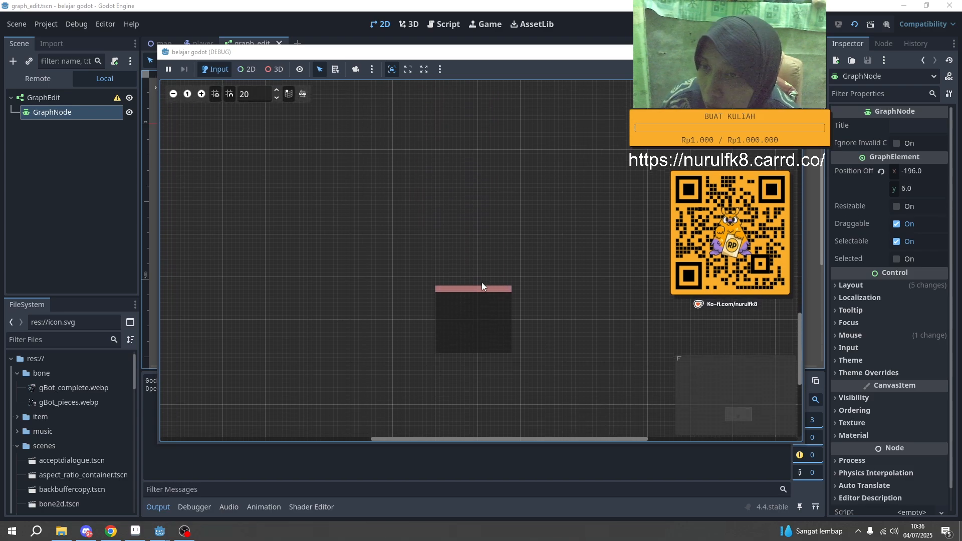
middle_click_drag(482, 283, 600, 196)
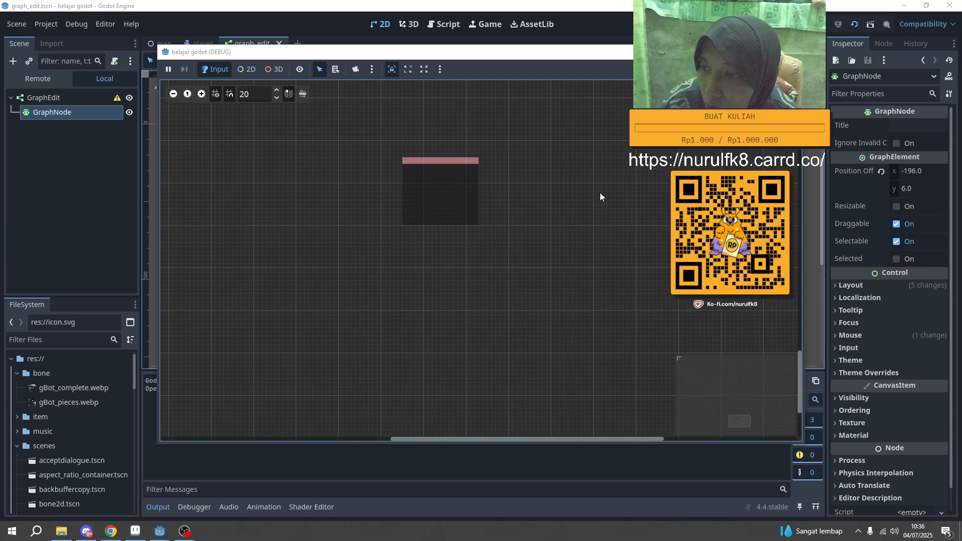
Step: Move the GraphNode lower in the running graph, check how the scrollable area responds, and close the running scene
middle_click_drag(440, 161, 535, 196)
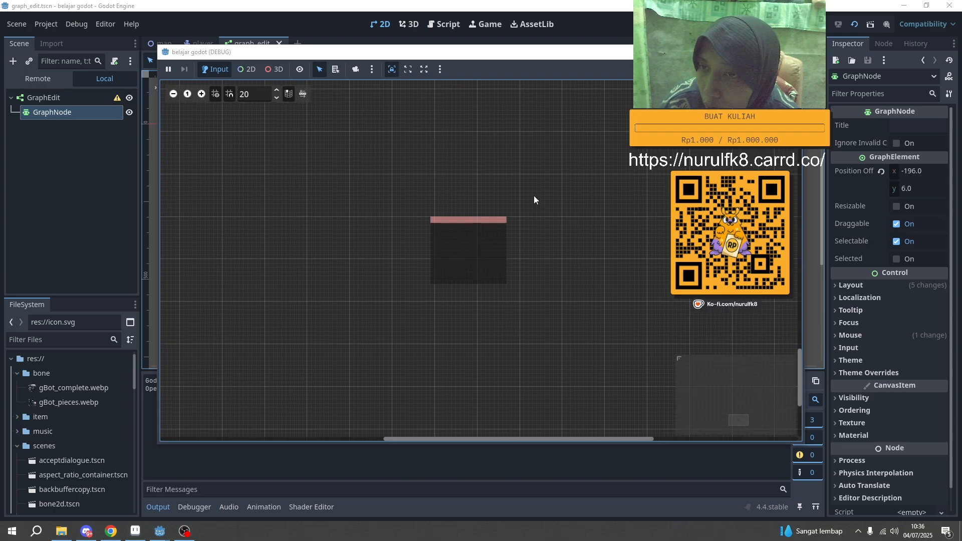
left_click_drag(484, 219, 487, 372)
middle_click_drag(555, 370, 537, 415)
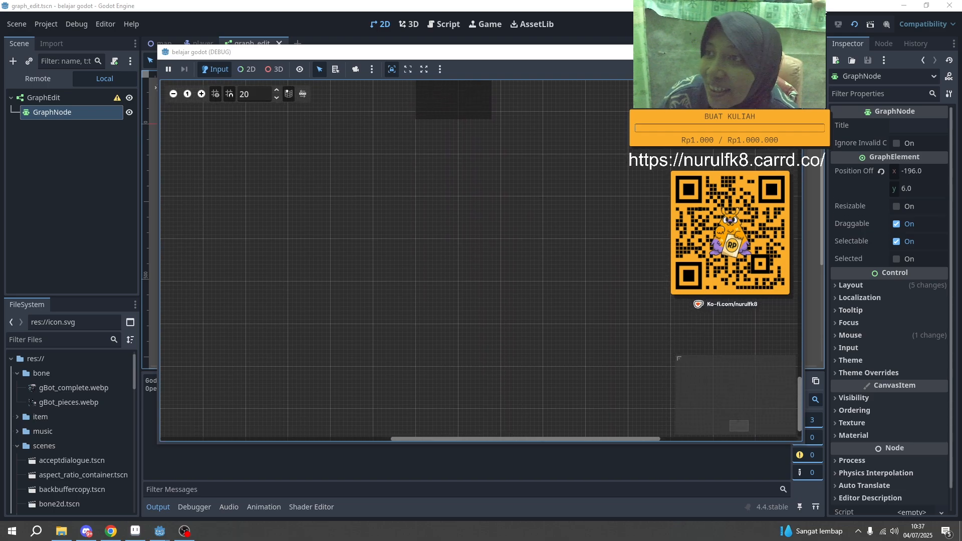
left_click(792, 52)
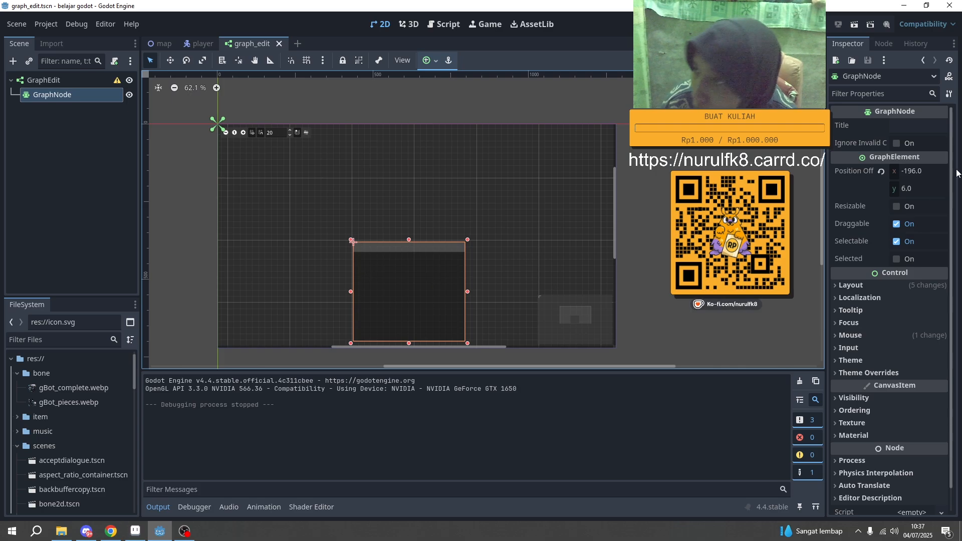
Step: Enable Resizable on the GraphNode, run the current scene to try resizing and moving the node, and close the running scene
left_click(898, 207)
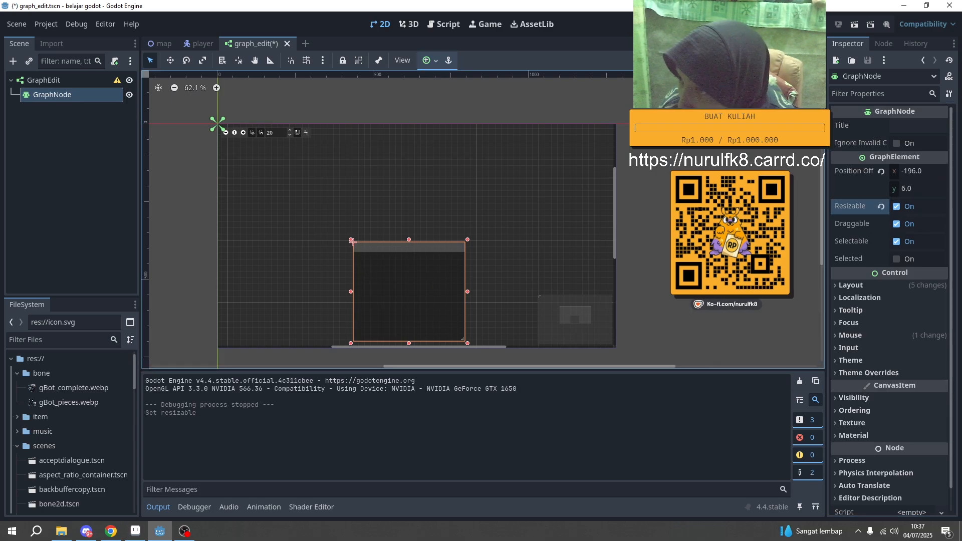
left_click(855, 24)
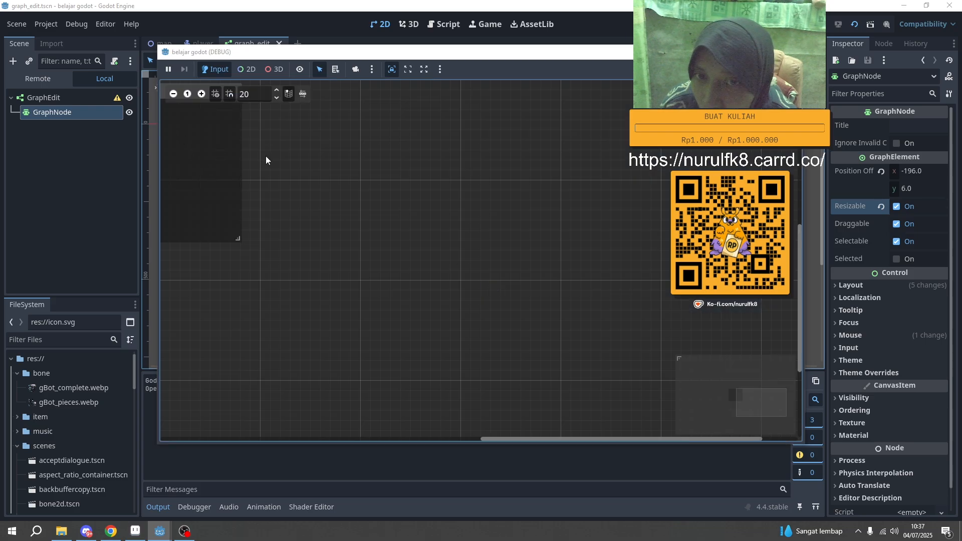
middle_click_drag(266, 156, 519, 262)
left_click_drag(492, 344, 445, 207)
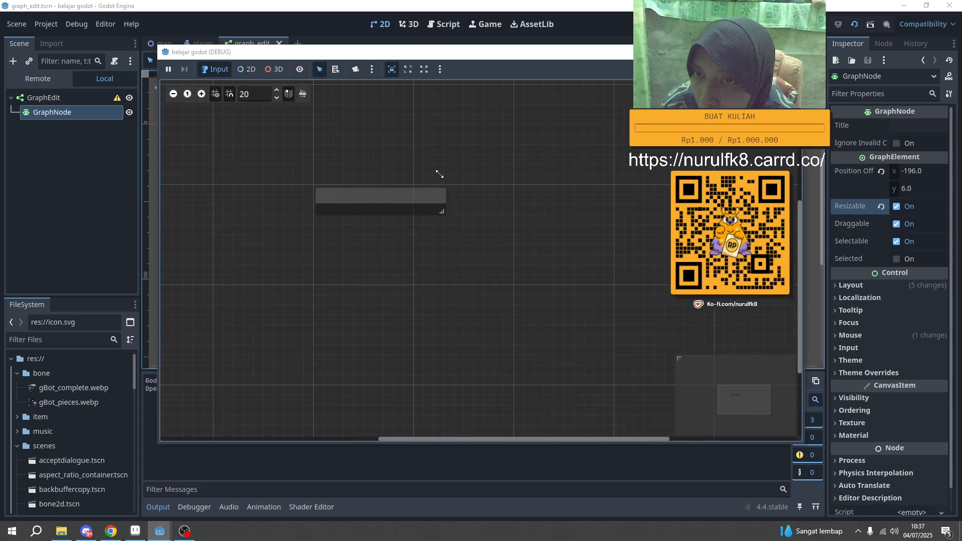
left_click_drag(439, 174, 356, 204)
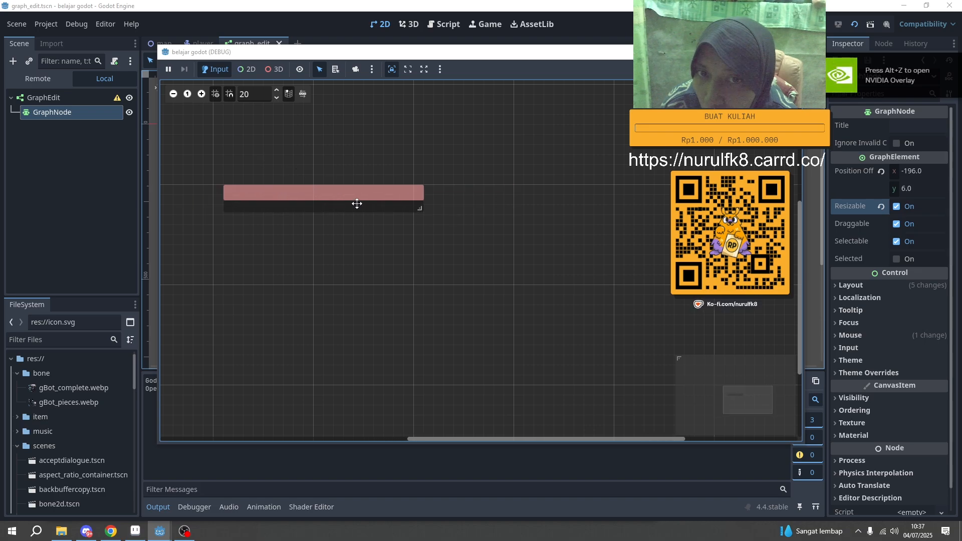
left_click(792, 52)
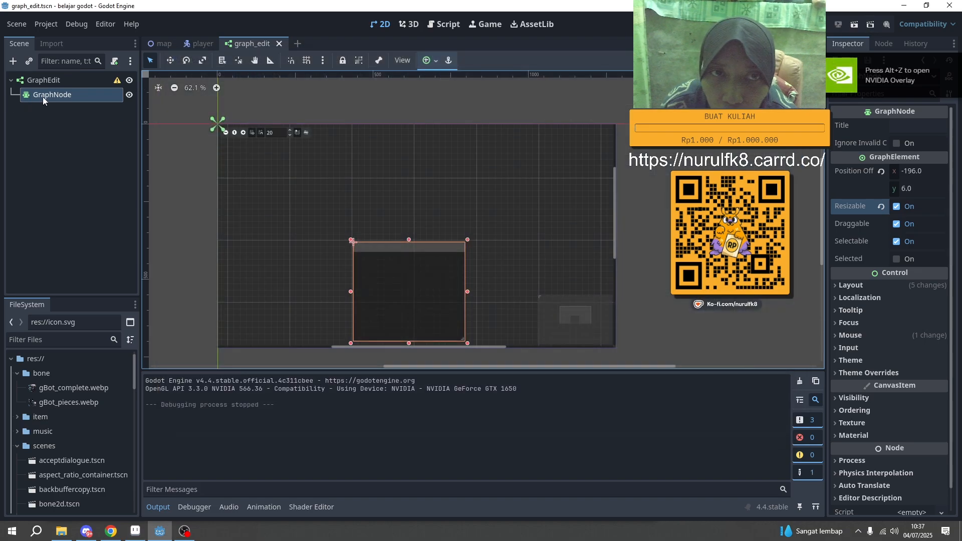
Step: Duplicate the GraphNode twice, place the copies at about (51, 383) and (876, 29), and run the current scene
right_click(43, 97)
left_click(71, 267)
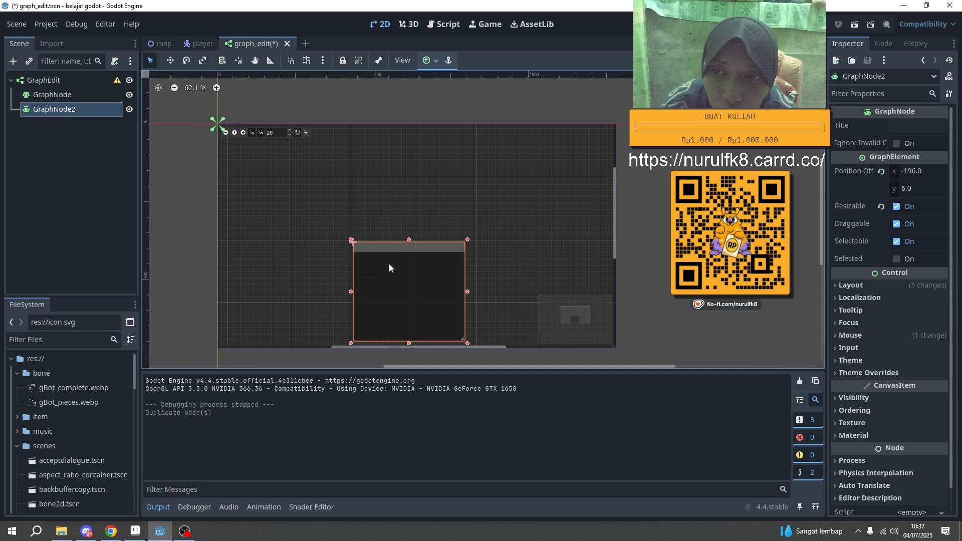
left_click_drag(389, 264, 563, 162)
right_click(56, 110)
left_click(115, 281)
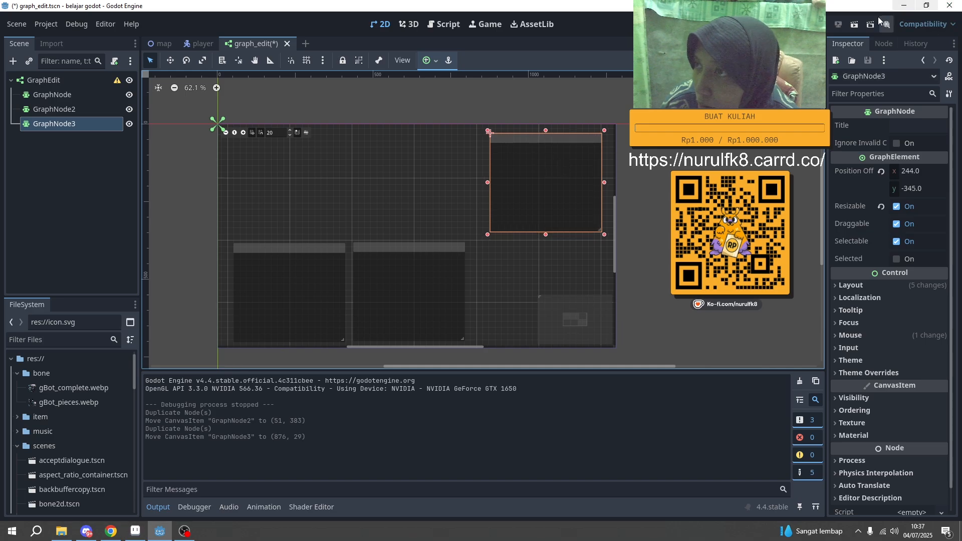
left_click(855, 24)
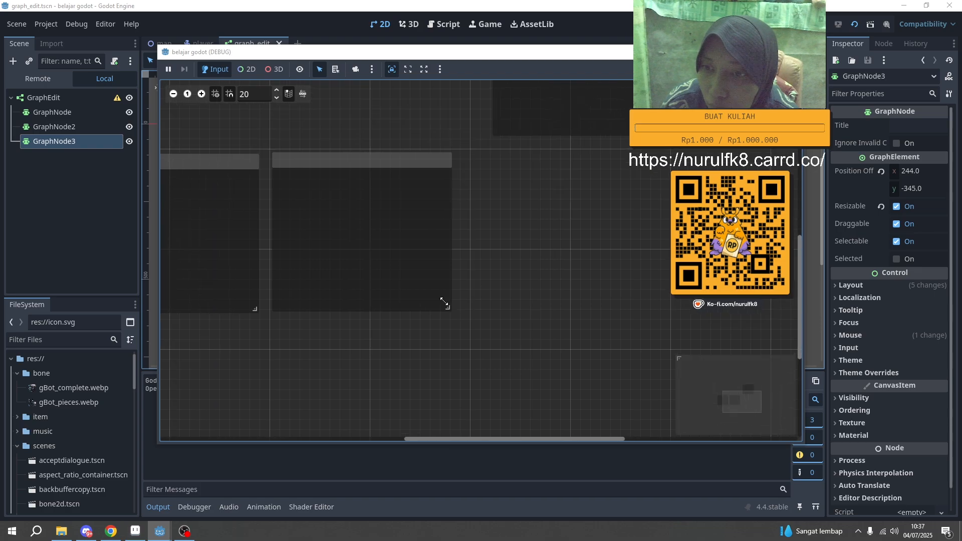
Step: Shrink the original GraphNode to its minimum size in the running graph and inspect it at different zoom levels
left_click_drag(445, 301, 284, 148)
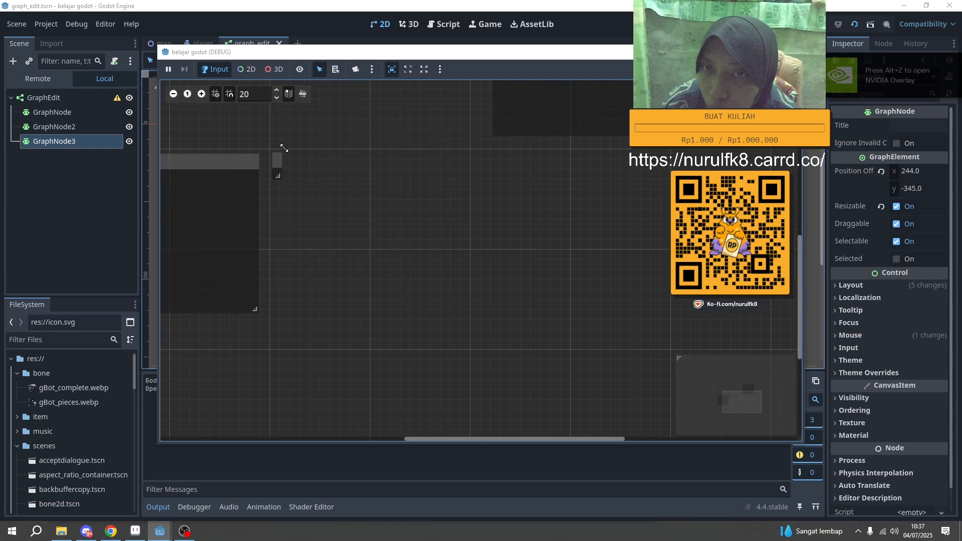
scroll(280, 157, "up", 2)
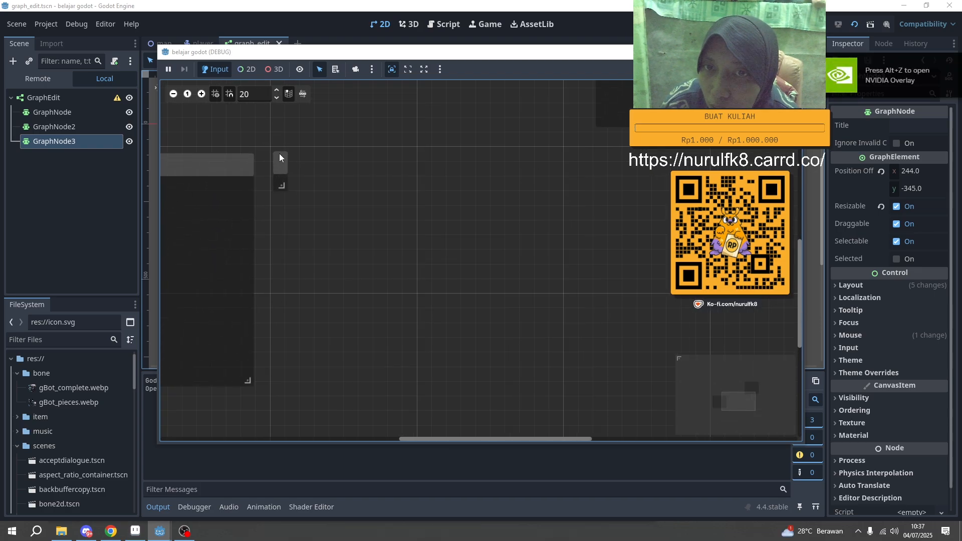
scroll(280, 157, "up", 2)
left_click_drag(283, 202, 302, 142)
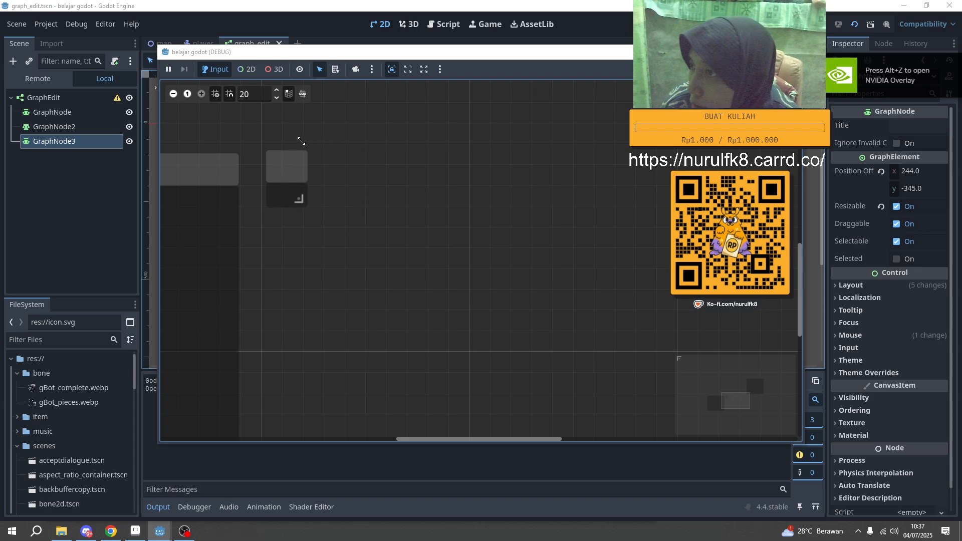
scroll(368, 222, "down", 3)
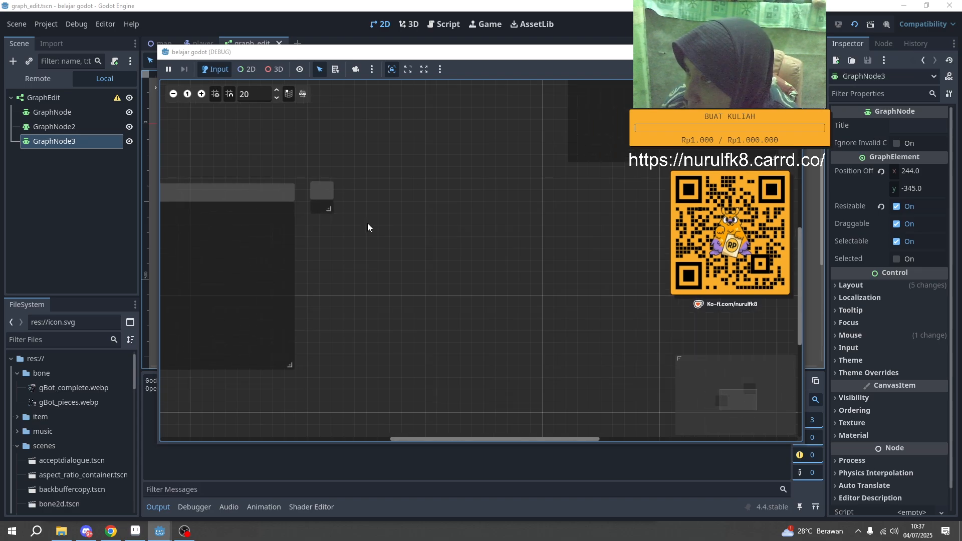
scroll(368, 223, "down", 1)
Step: Shrink the second GraphNode to its minimum size in the running graph and move it beside the first small node
middle_click_drag(385, 233, 487, 231)
left_click_drag(399, 352, 228, 150)
left_click_drag(227, 187, 405, 195)
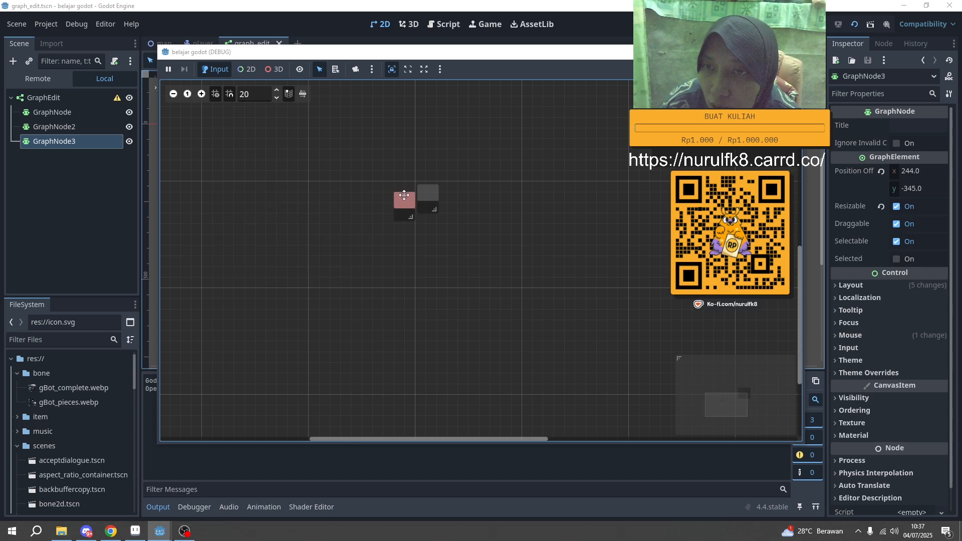
left_click(456, 195)
Step: Shrink the third GraphNode in the running graph and place it near the two small nodes
scroll(514, 192, "down", 5)
middle_click_drag(575, 169, 362, 219)
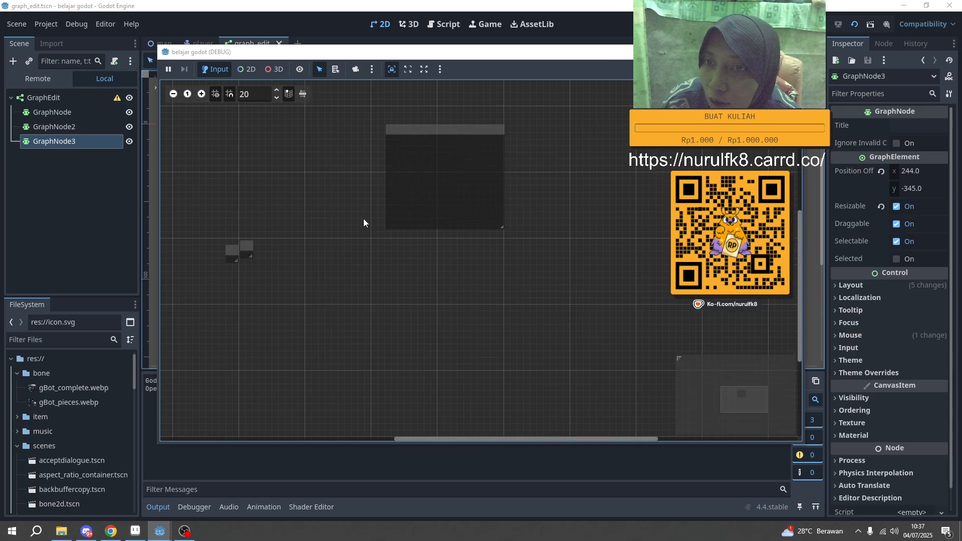
left_click(461, 153)
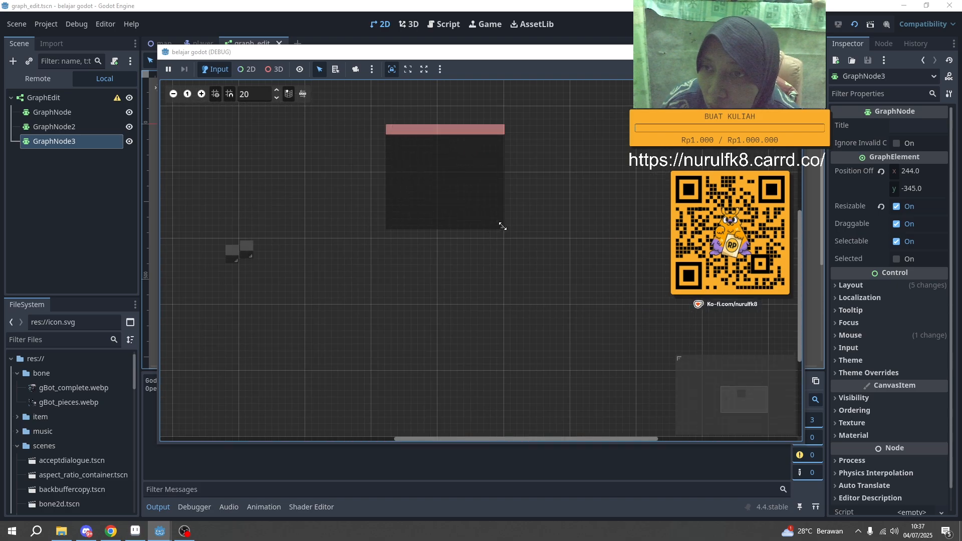
left_click_drag(503, 227, 319, 241)
scroll(257, 256, "up", 6, "ctrl")
left_click(420, 218)
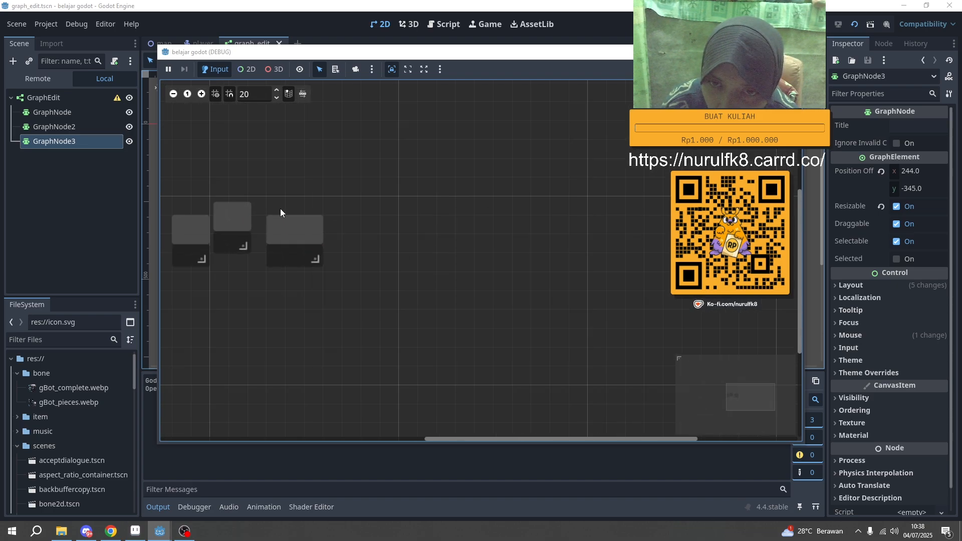
Step: Line up the three small GraphNodes edge to edge in one row in the running graph, and close the running scene
scroll(279, 209, "down", 4, "ctrl")
middle_click_drag(306, 217, 413, 219)
left_click(413, 218)
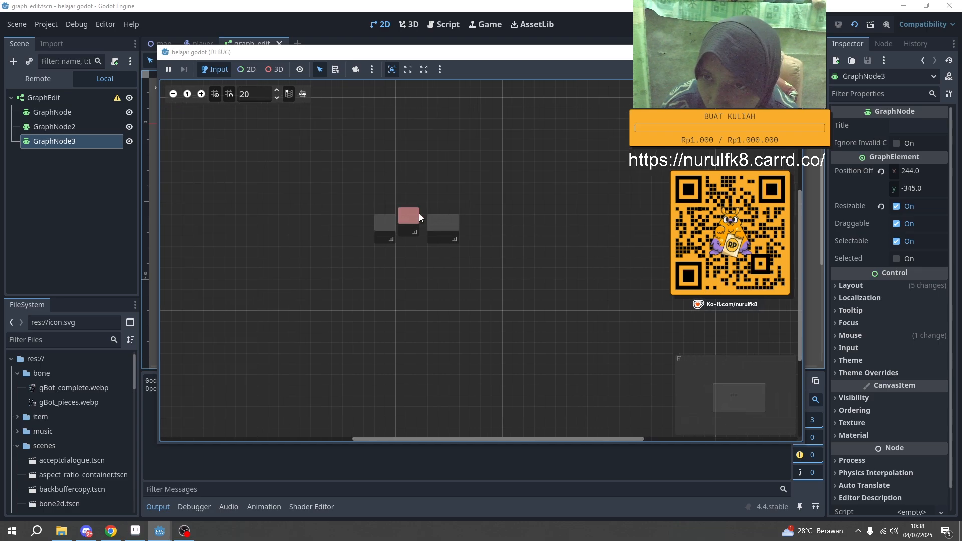
scroll(421, 211, "up", 2, "ctrl")
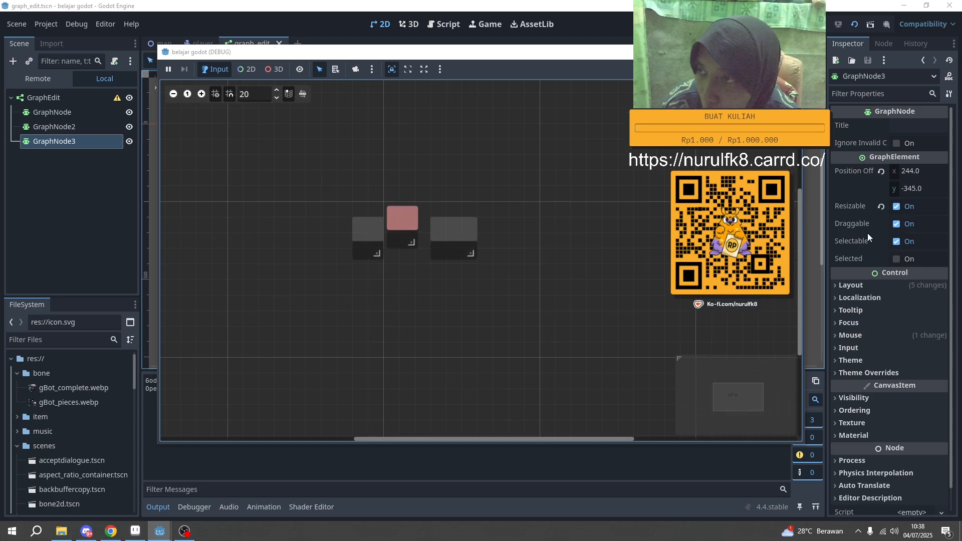
left_click_drag(409, 214, 404, 235)
left_click_drag(472, 240, 456, 239)
left_click(524, 231)
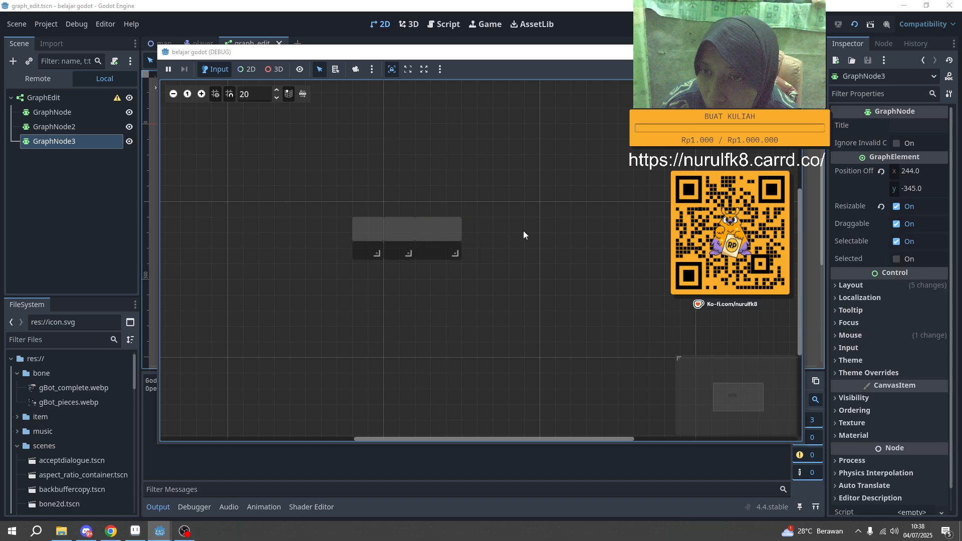
scroll(511, 232, "down", 6, "ctrl")
scroll(502, 237, "down", 2, "ctrl")
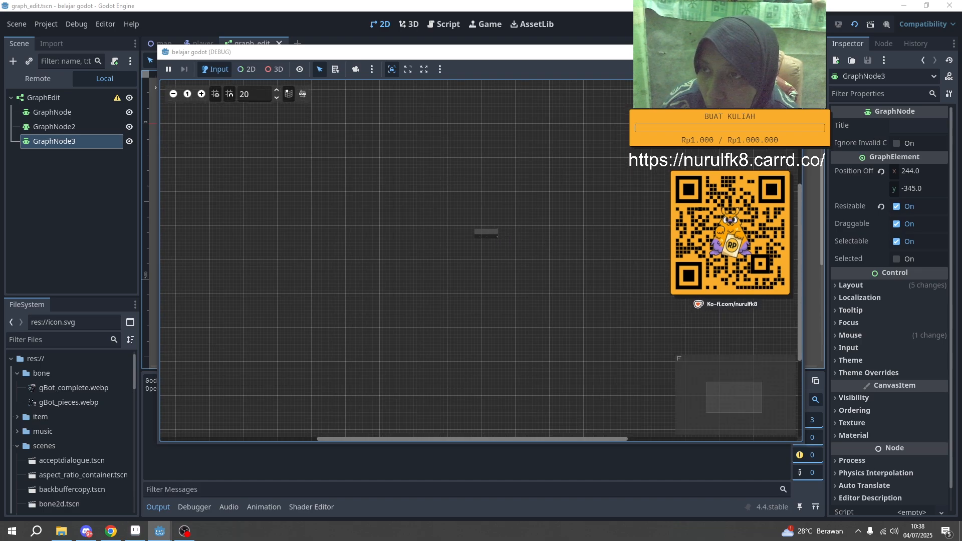
left_click(792, 52)
Step: Set the title of GraphNode3 to "aaaaaaa"
middle_click_drag(812, 167, 671, 168)
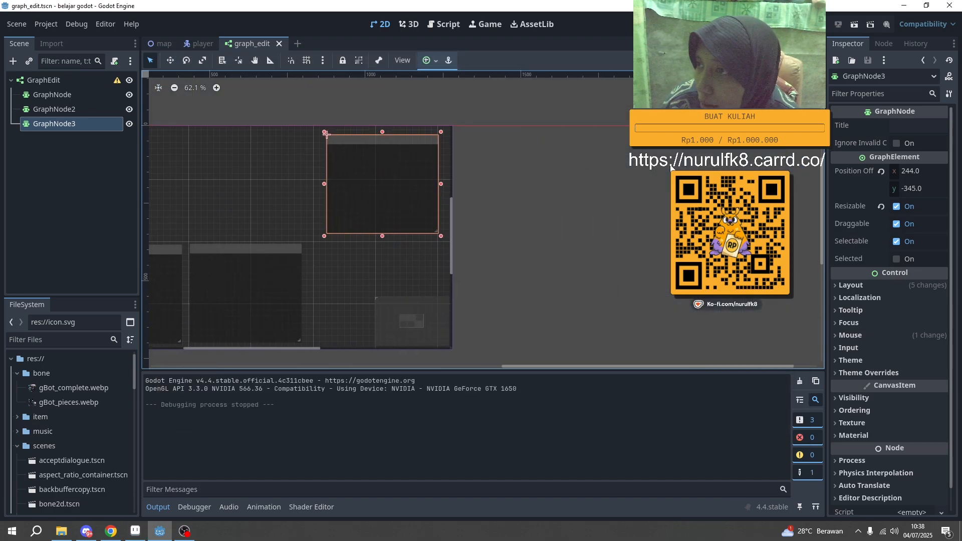
left_click(895, 126)
middle_click_drag(450, 177, 613, 182)
type("aaaa")
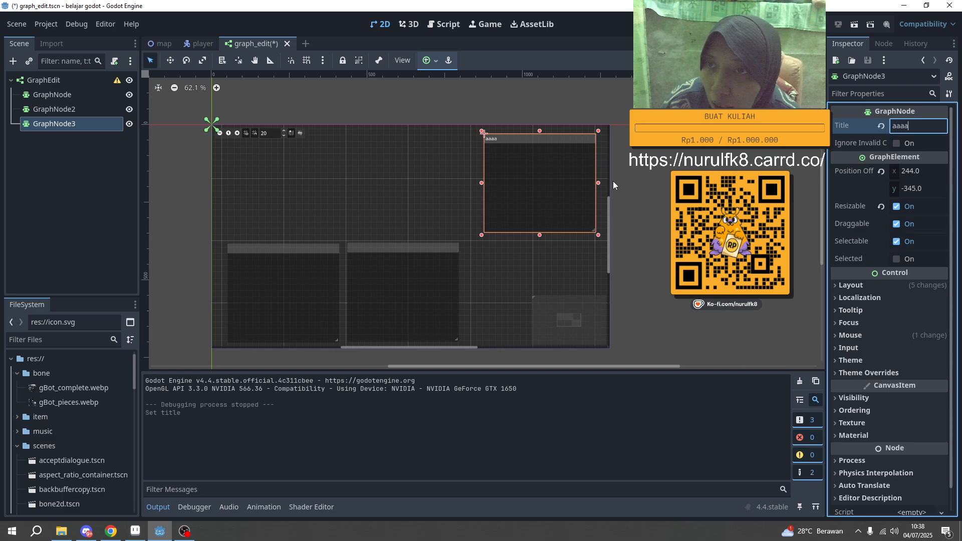
type("aaa")
Step: Set the title of GraphNode2 to "aaaadddd"
left_click(54, 109)
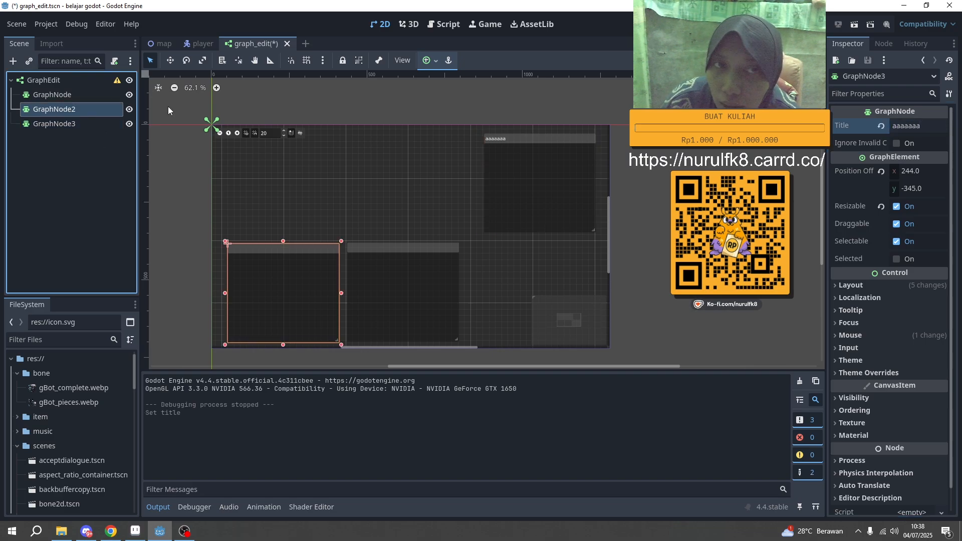
left_click(893, 125)
type("aaaadddd")
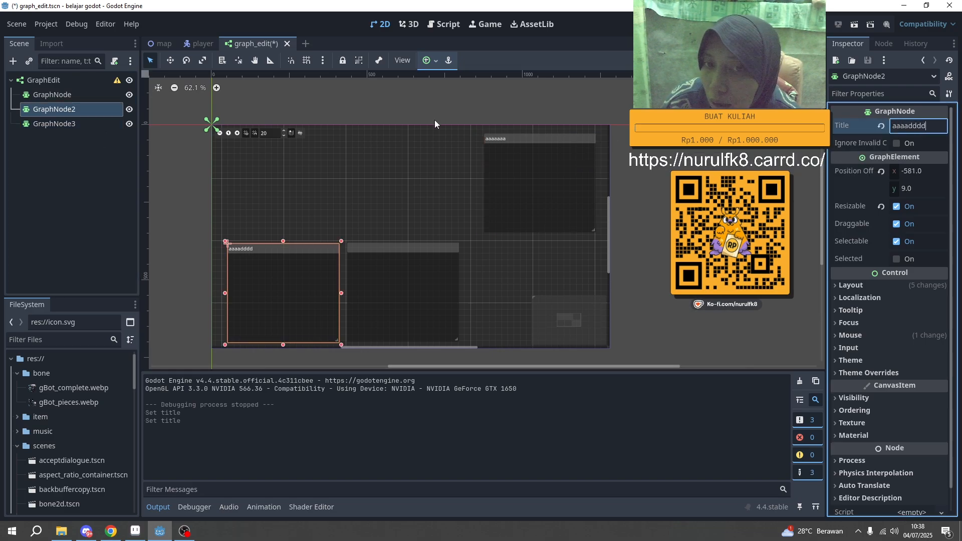
Step: Set the title of the original GraphNode to "asda"
left_click(54, 124)
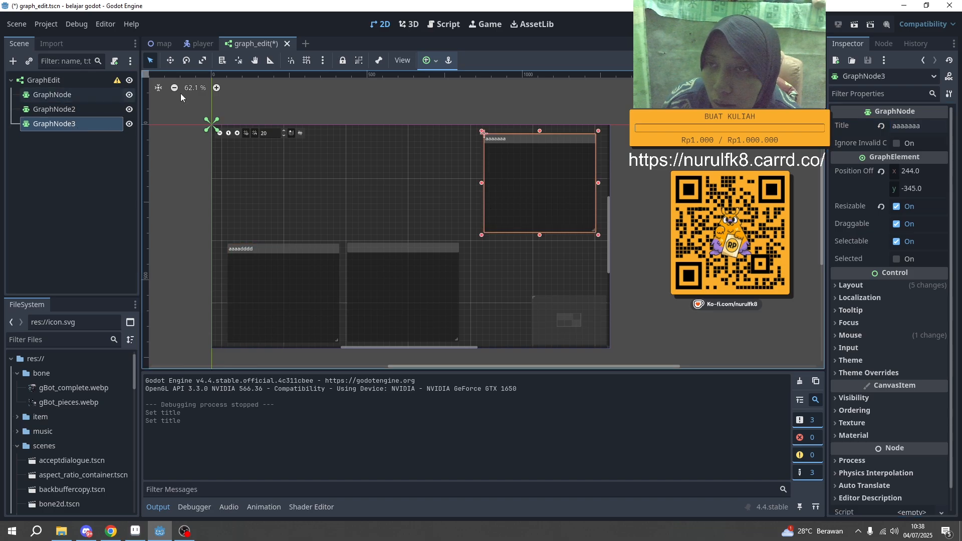
left_click(83, 96)
left_click(923, 128)
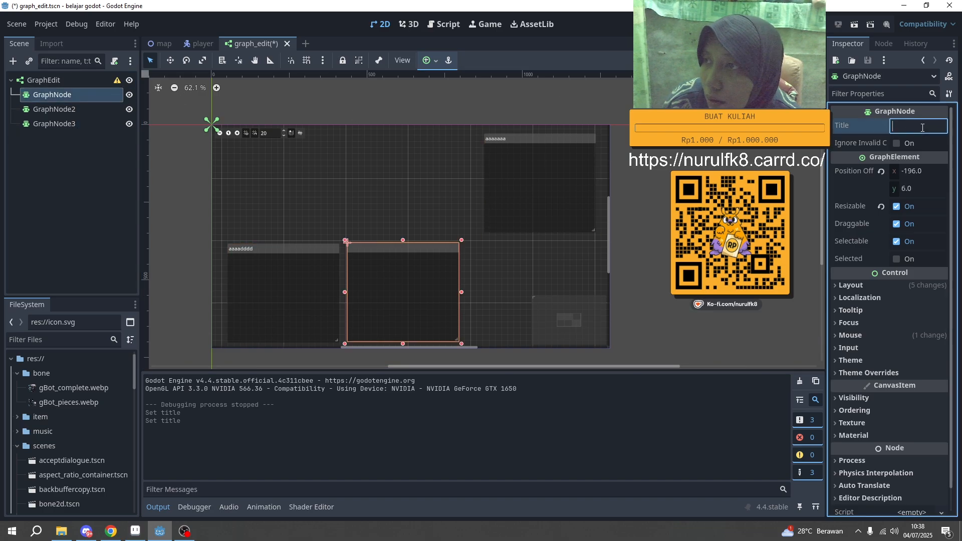
Step: Try switching the ignore-invalid-connection-type option and the Selected option on and back off for the original GraphNode
left_click(897, 143)
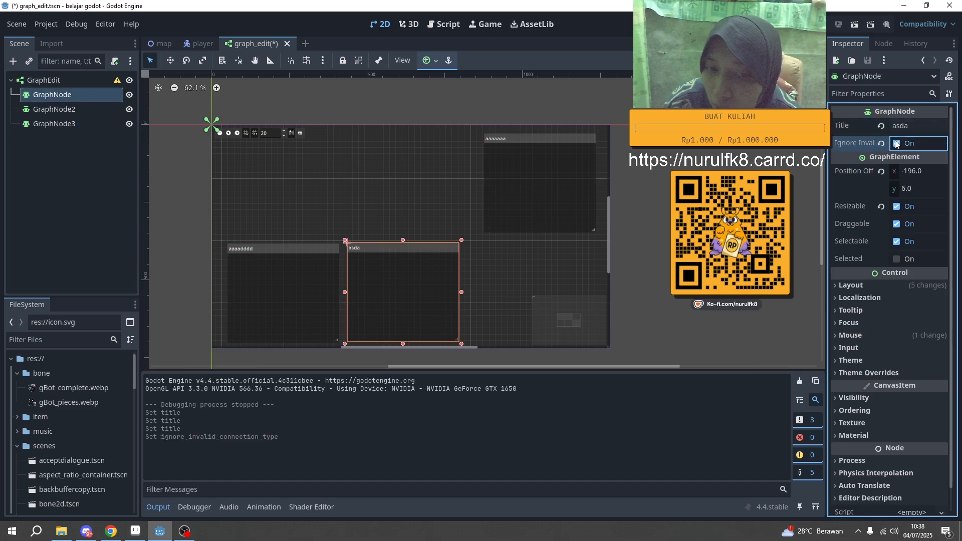
left_click(897, 143)
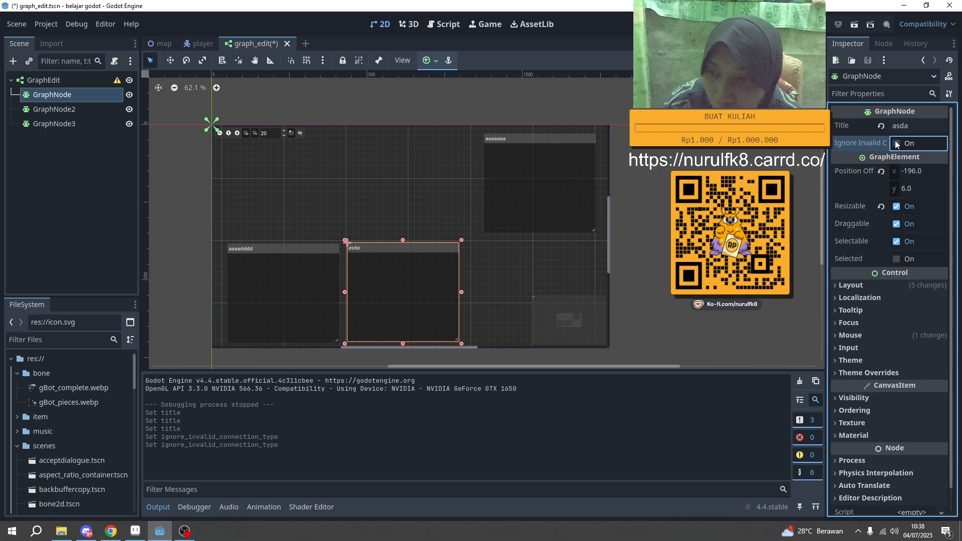
left_click(897, 259)
left_click(897, 259)
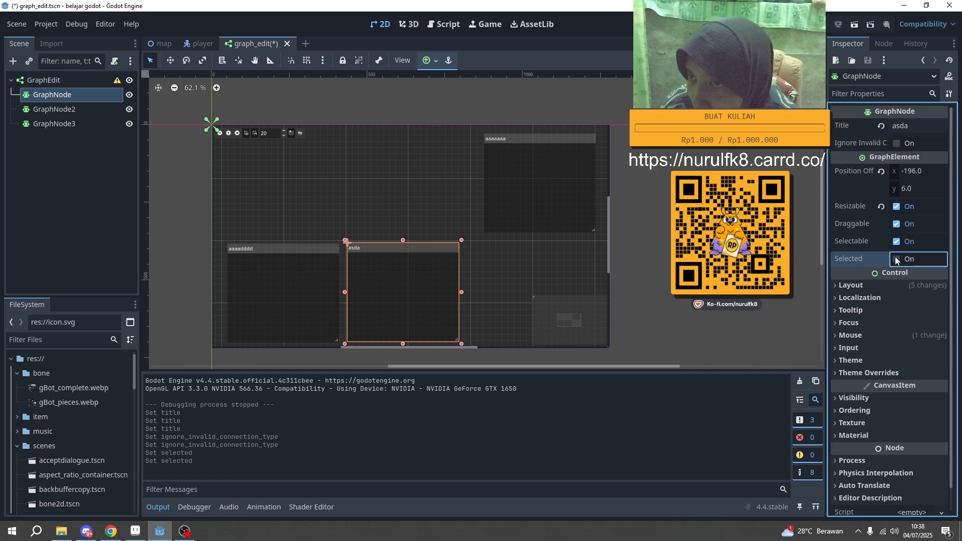
Step: Run the current scene and examine the titles of the three GraphNodes in the running graph
left_click(855, 24)
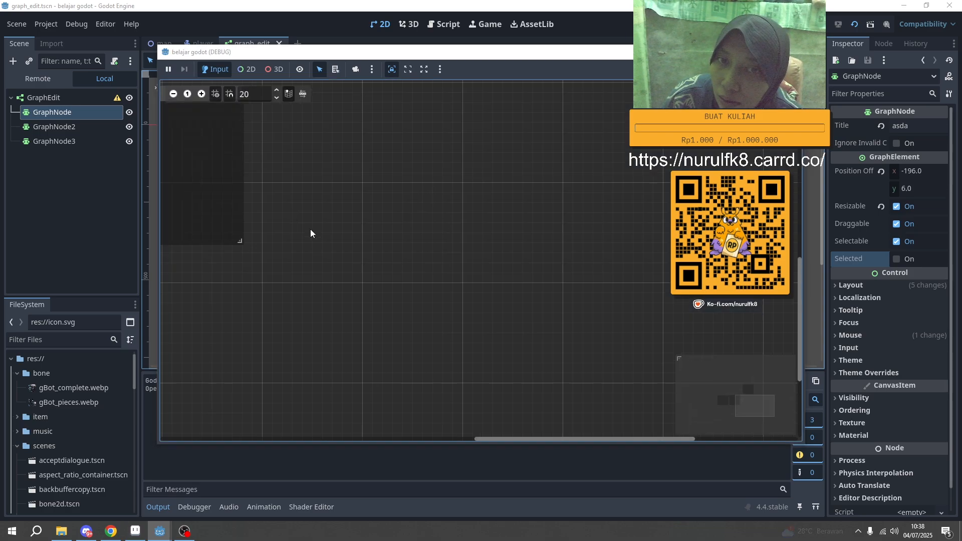
left_click(405, 253)
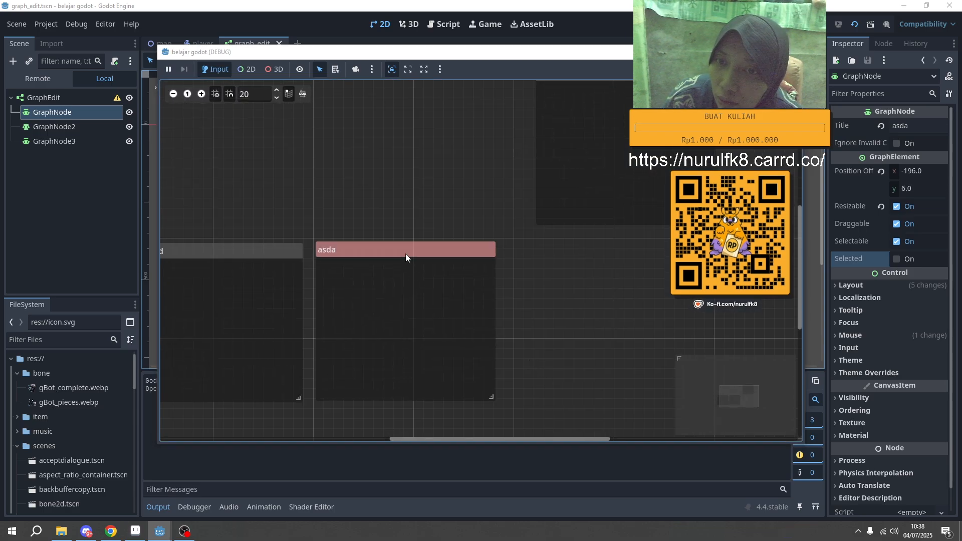
left_click(259, 253)
scroll(523, 269, "up", 5)
scroll(524, 269, "right", 5)
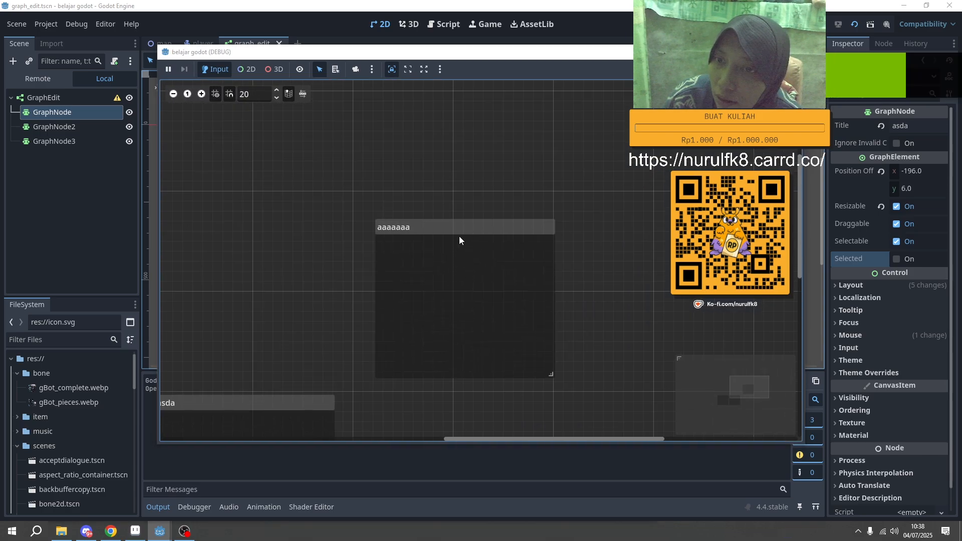
Step: Close the running scene and return to the scene tree of the graph_edit scene
left_click(459, 236)
left_click(792, 52)
left_click(104, 184)
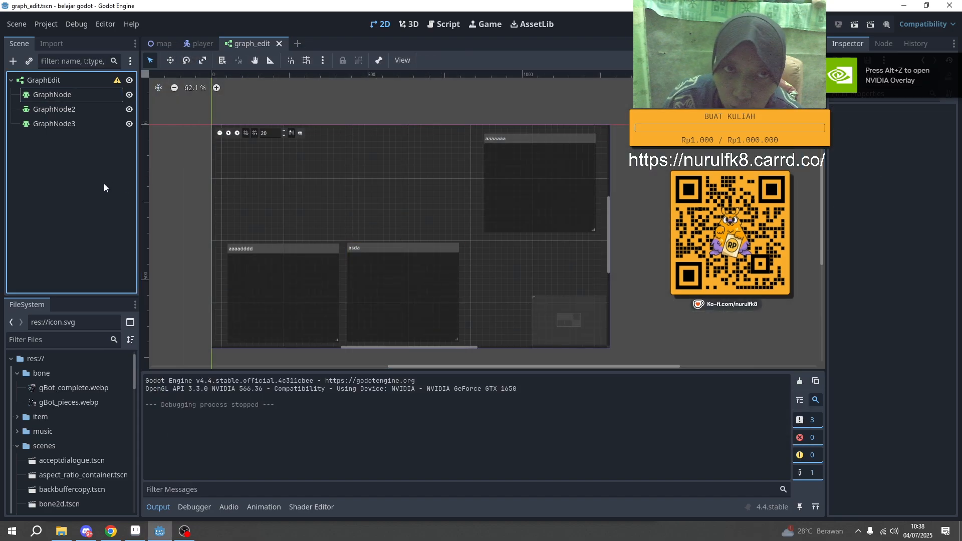
Step: Add a GraphElement node as a child of GraphEdit
right_click(49, 86)
left_click(78, 94)
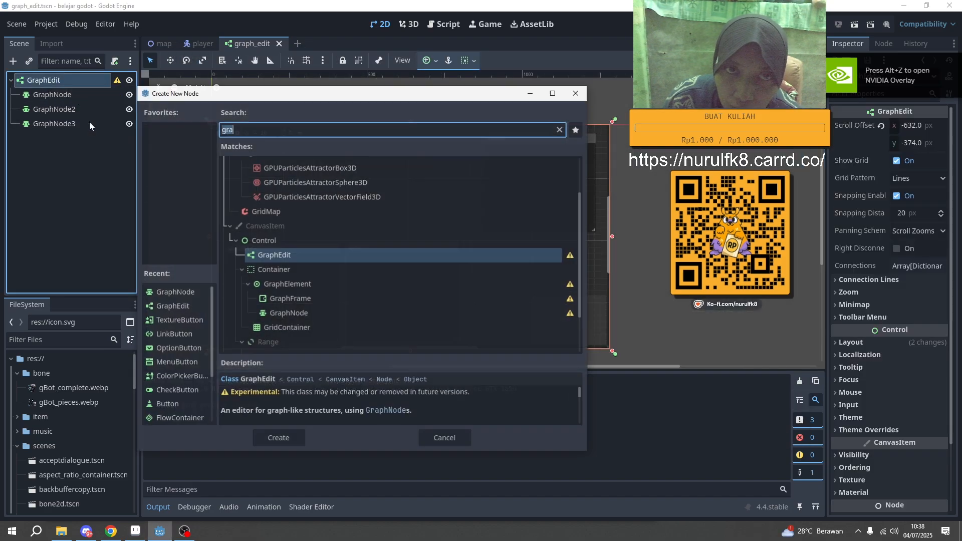
left_click(293, 300)
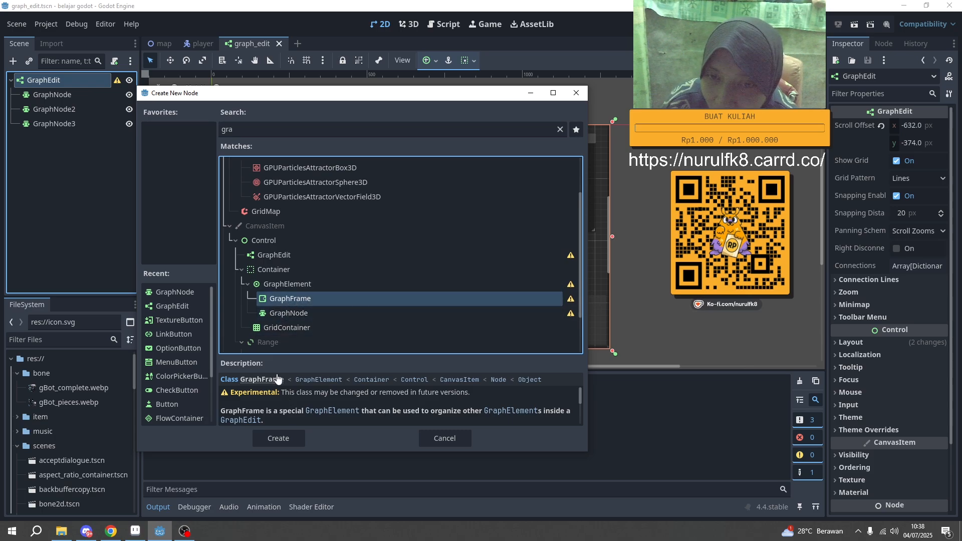
left_click(292, 286)
left_click(286, 434)
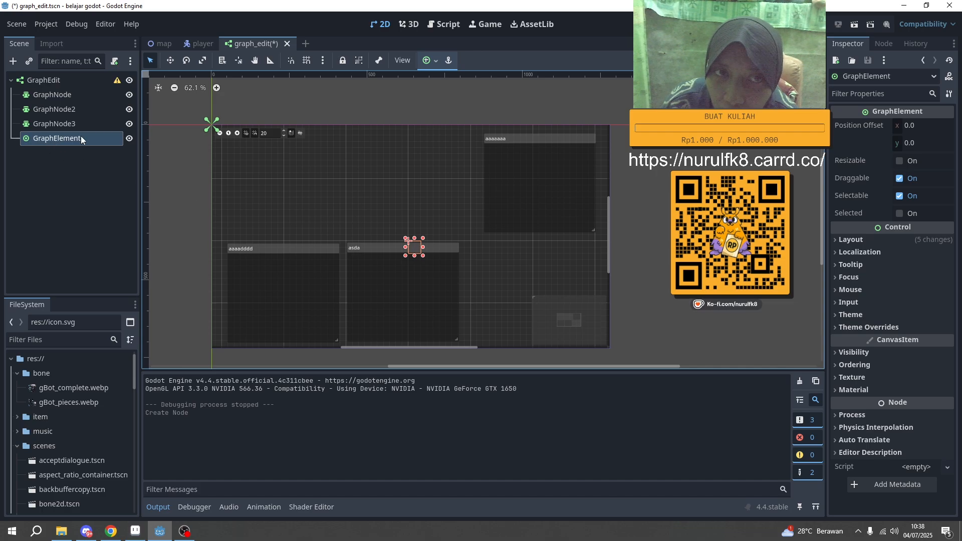
Step: Resize the GraphElement to about 248 × 159 in the empty area above GraphNode2 and make it resizable
left_click_drag(407, 241, 264, 145)
left_click_drag(423, 255, 345, 198)
left_click(901, 162)
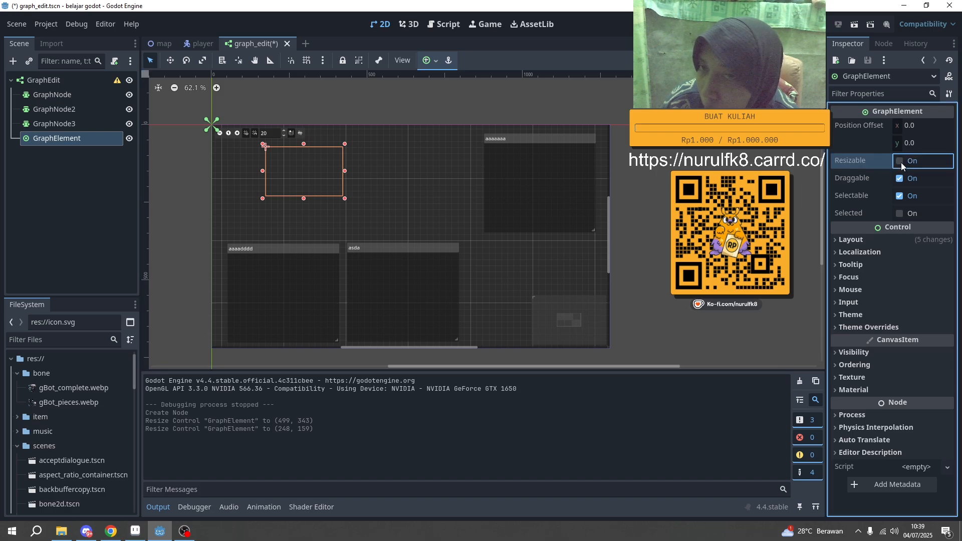
left_click(902, 164)
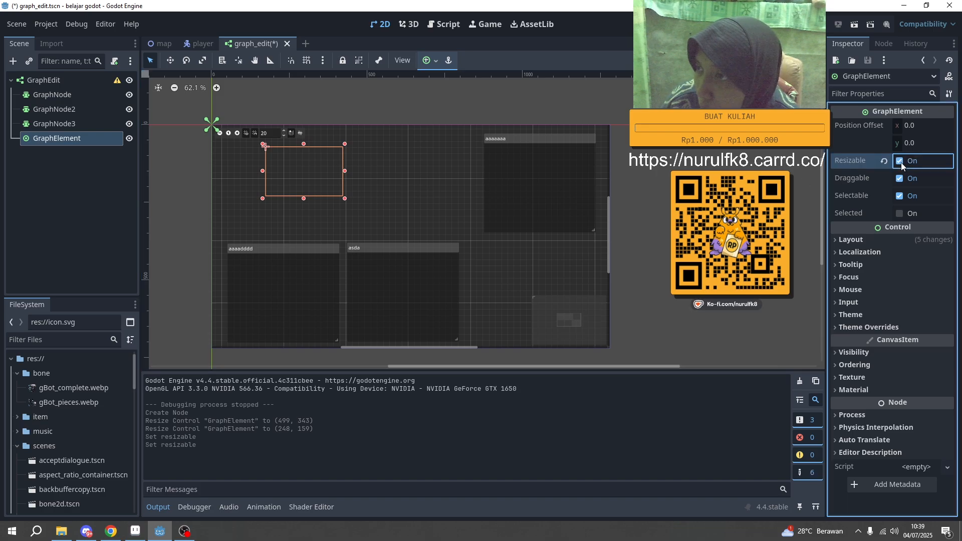
Step: Run the current scene and look for the GraphElement in the running graph
left_click(855, 24)
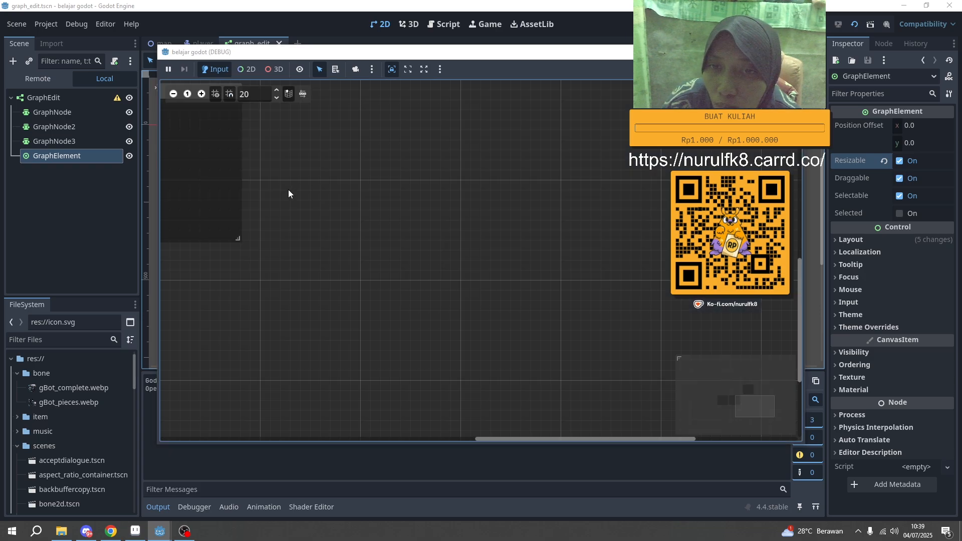
middle_click_drag(288, 190, 367, 259)
scroll(367, 258, "down", 2)
scroll(313, 227, "down", 2)
middle_click_drag(313, 228, 412, 300)
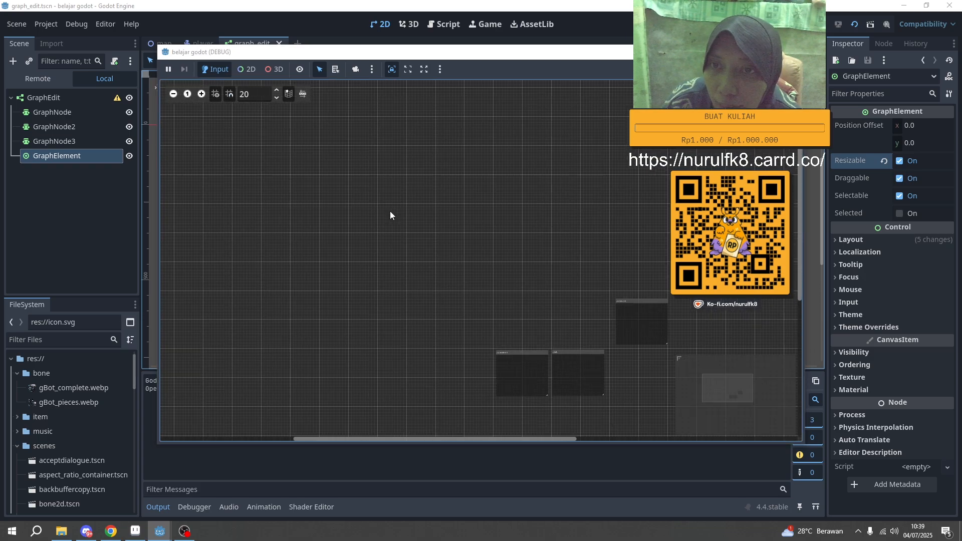
scroll(390, 210, "down", 3)
middle_click_drag(389, 210, 585, 378)
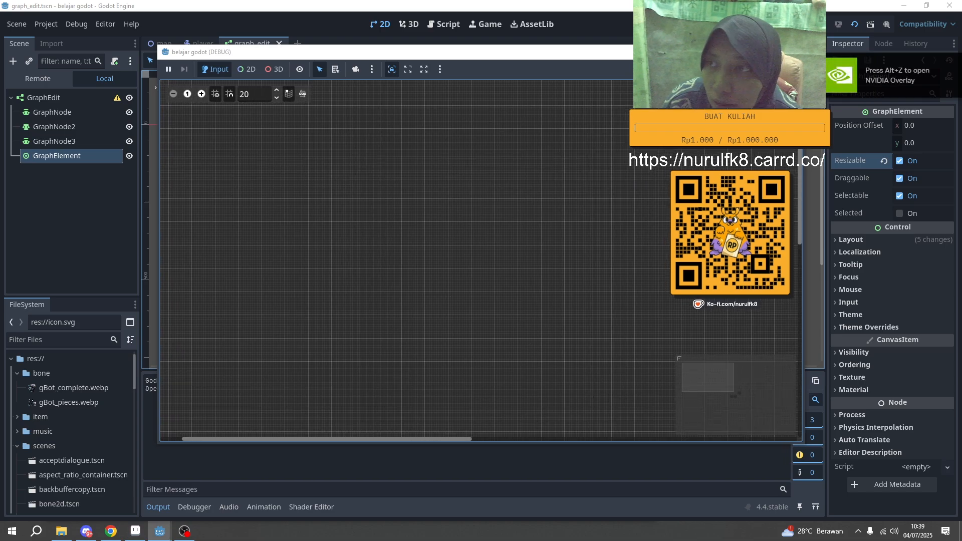
Step: Close the running scene and delete the GraphElement node
left_click(792, 52)
right_click(43, 139)
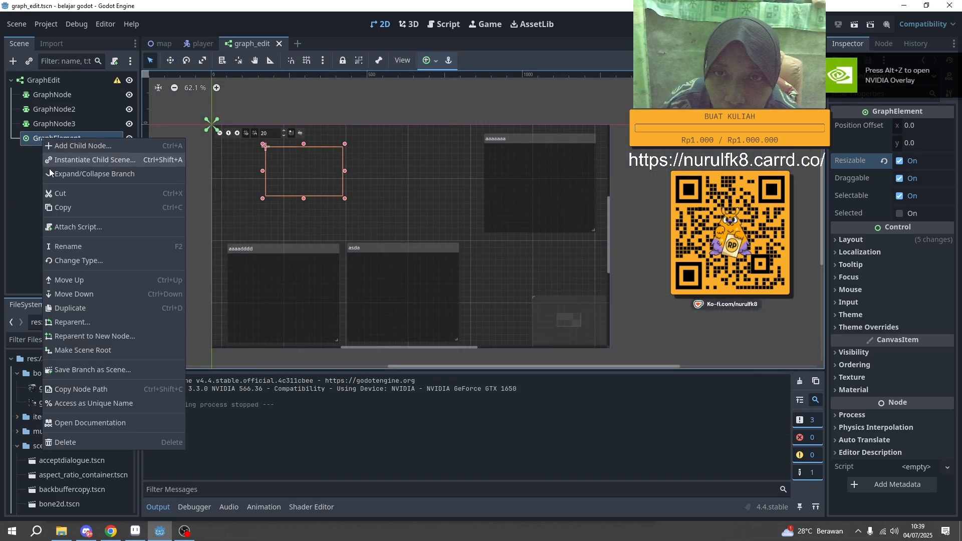
left_click(95, 443)
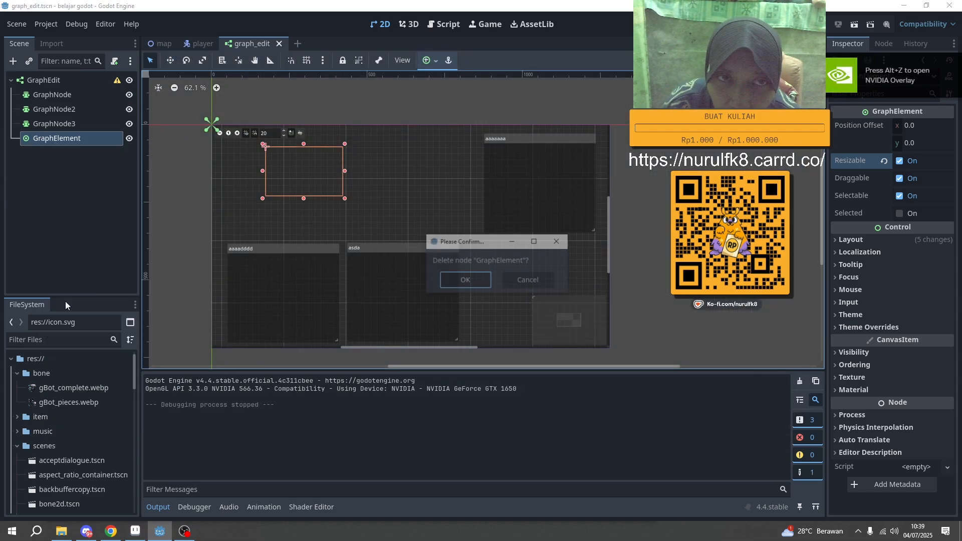
left_click(464, 281)
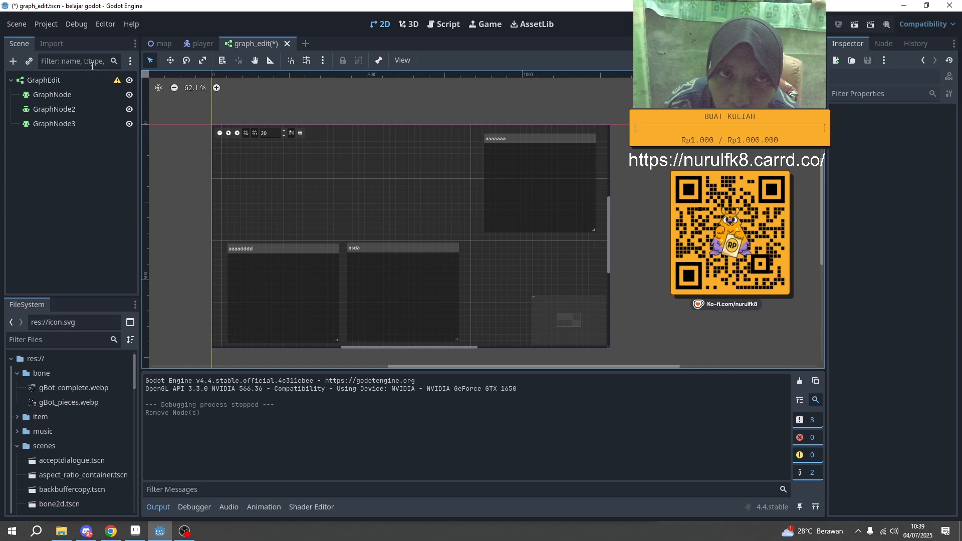
Step: Add a GraphFrame node as a child of GraphEdit
right_click(53, 79)
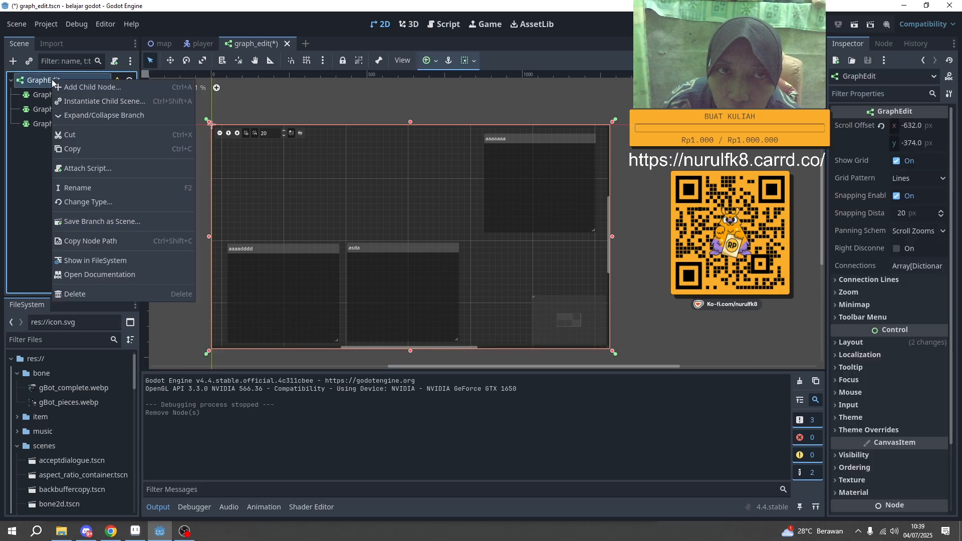
left_click(87, 88)
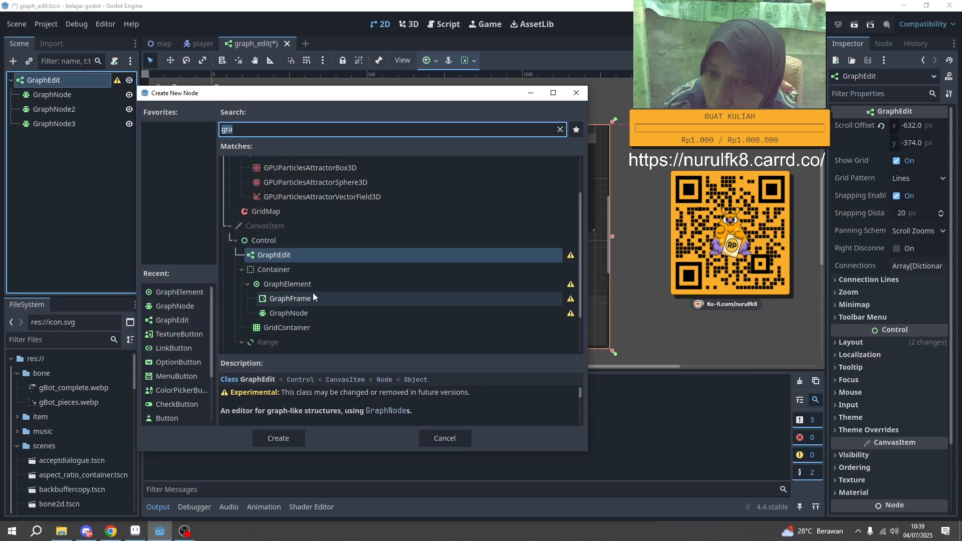
left_click(296, 299)
left_click(300, 434)
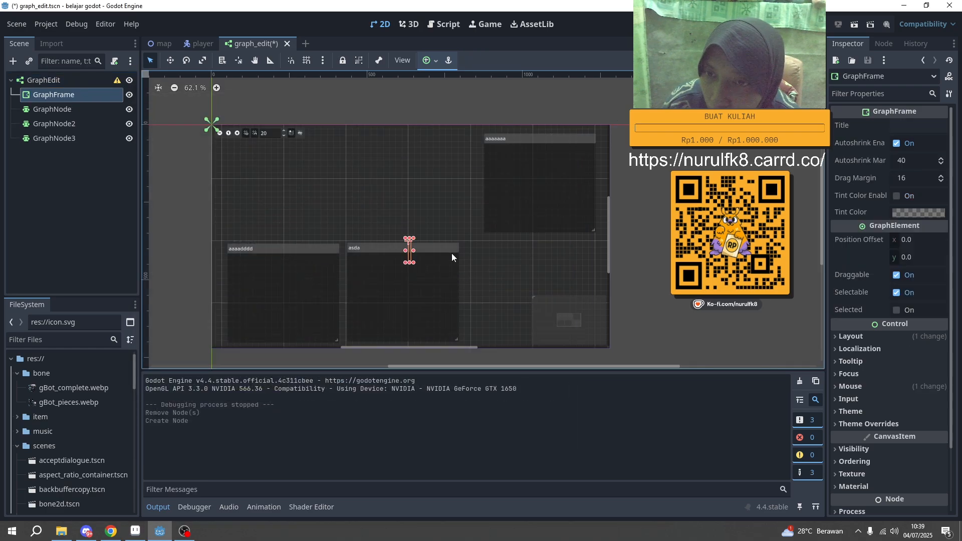
Step: Resize the GraphFrame to about 452 × 292, place it at about (43, 70), and nudge GraphNode2 to about (57, 383)
left_click_drag(415, 251, 549, 259)
left_click_drag(466, 247, 285, 254)
left_click(375, 273)
left_click(275, 247)
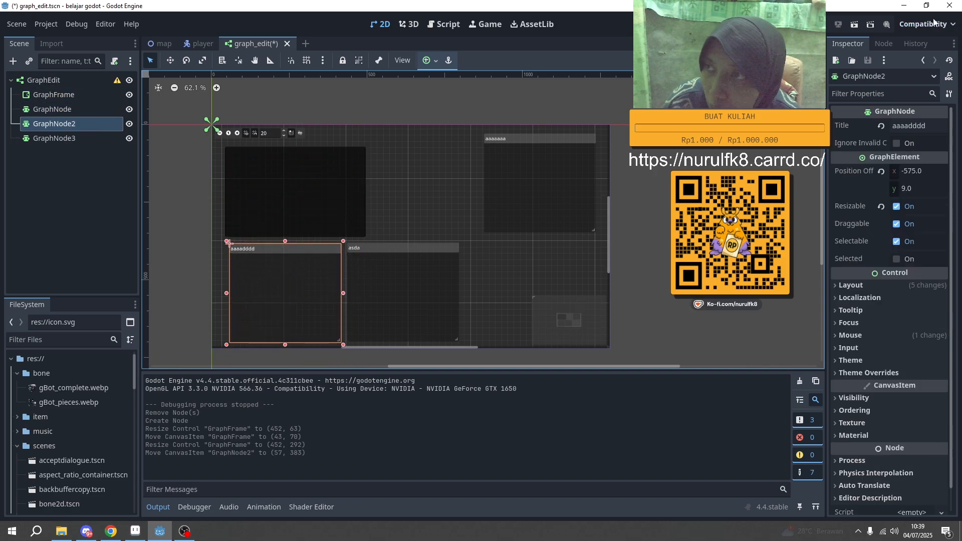
Step: Run the current scene and, while it runs, set the GraphFrame's title to "aku adalah frame"
left_click(855, 24)
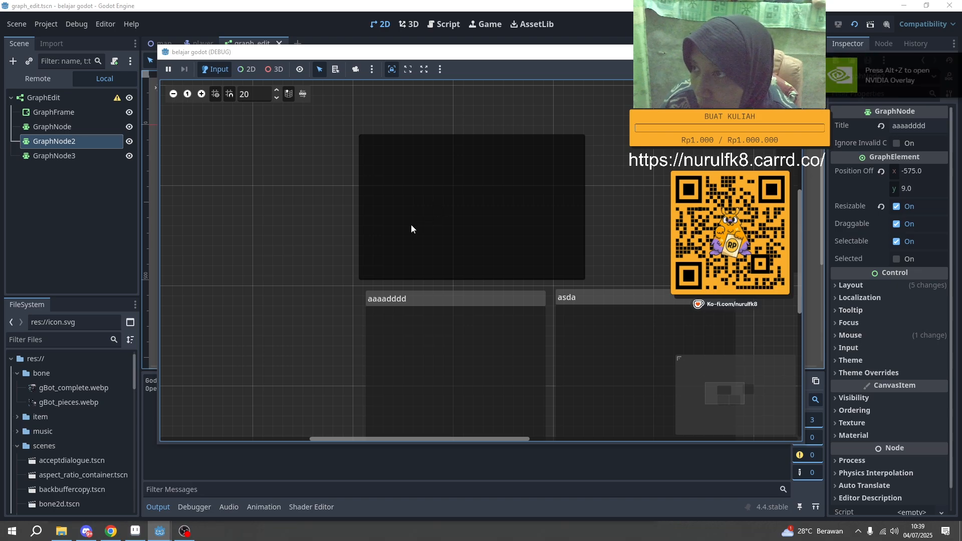
left_click(78, 111)
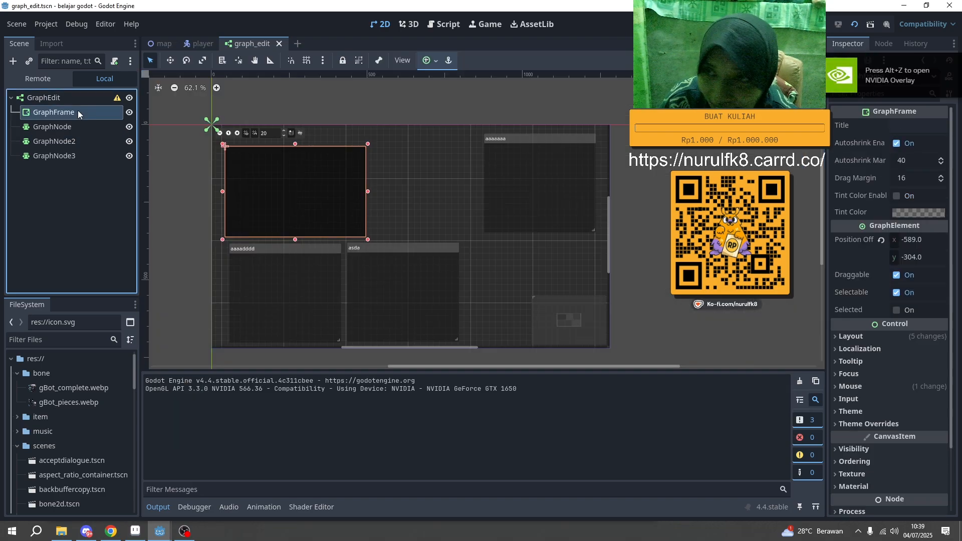
left_click(923, 126)
type("aaa")
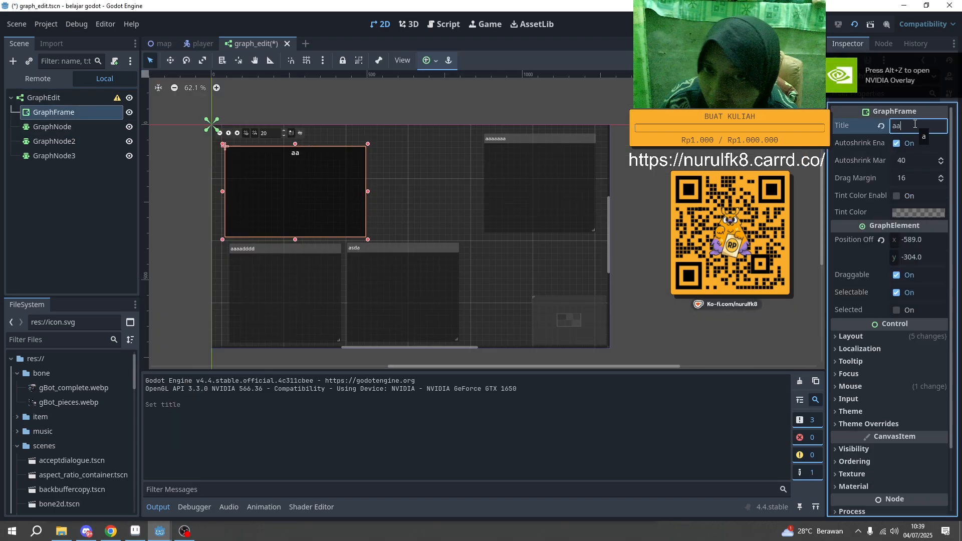
key("BackSpace")
key("BackSpace")
type("aku ")
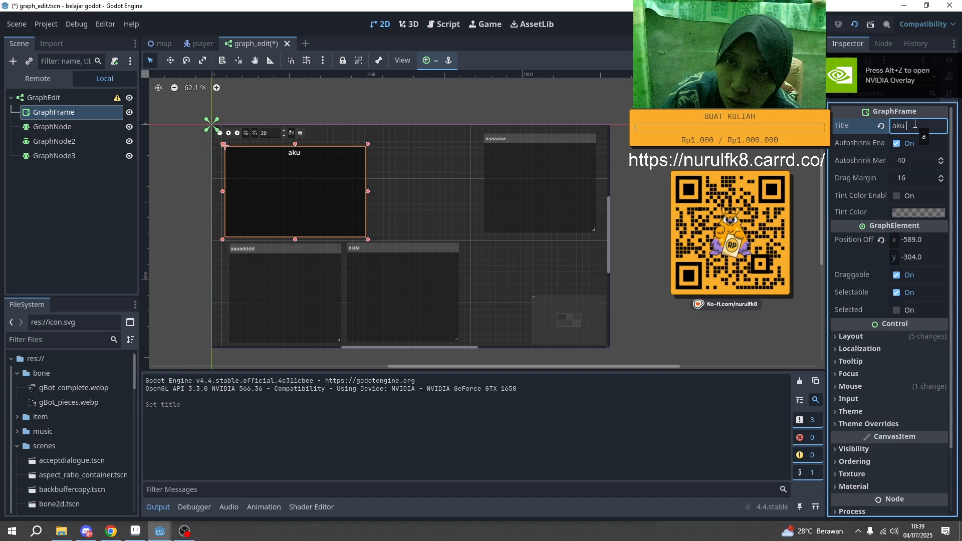
type("adalah frame")
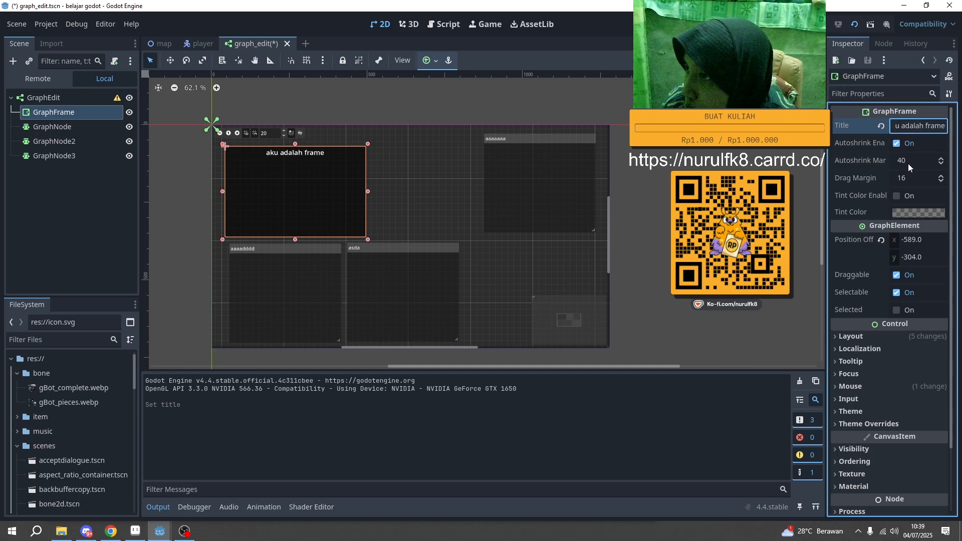
Step: Examine the GraphFrame's title up close in the editor and in the running scene
scroll(314, 177, "up", 5)
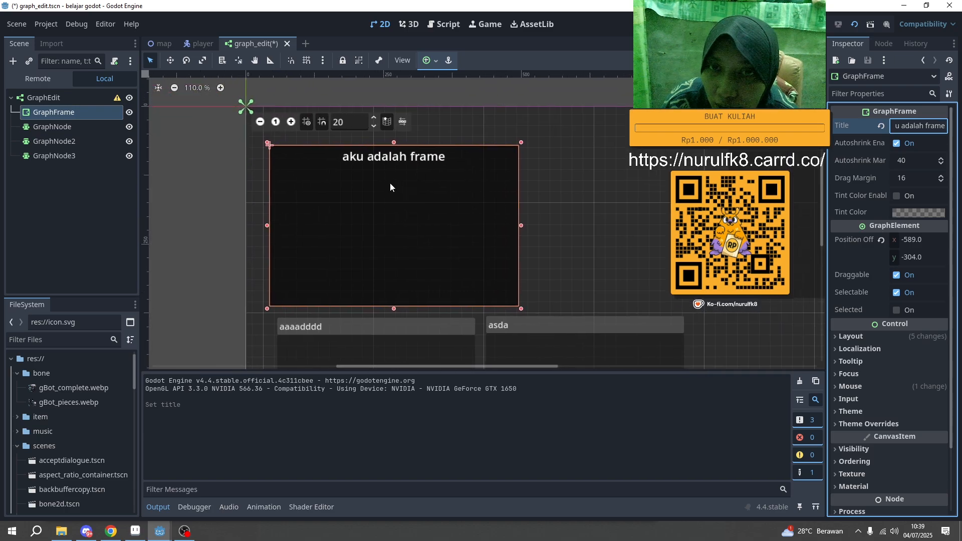
scroll(403, 156, "up", 2)
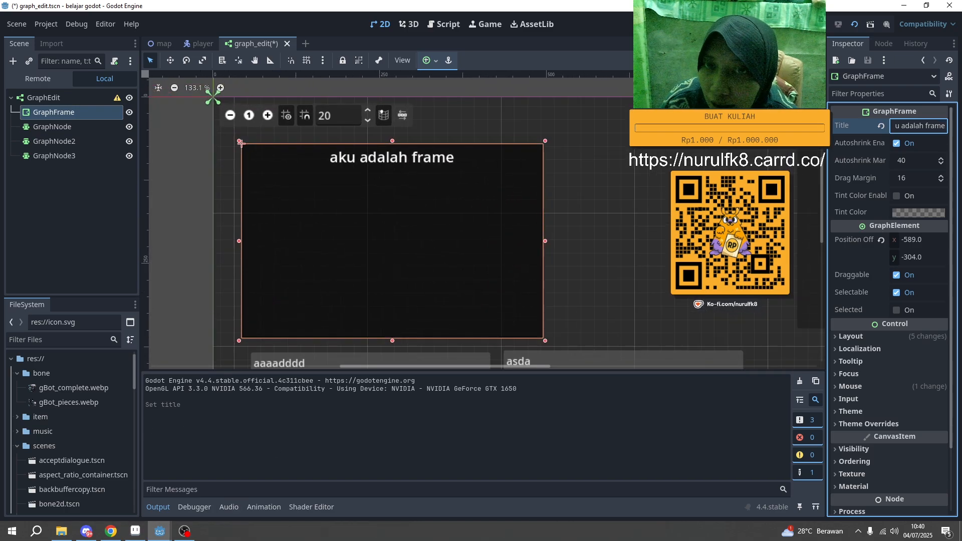
mouse_move(160, 531)
left_click(210, 495)
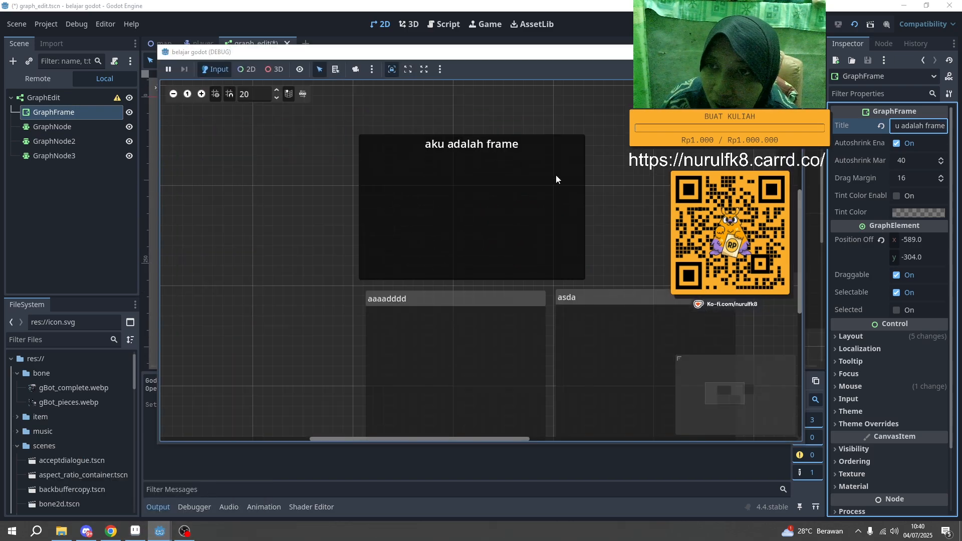
scroll(534, 211, "down", 2)
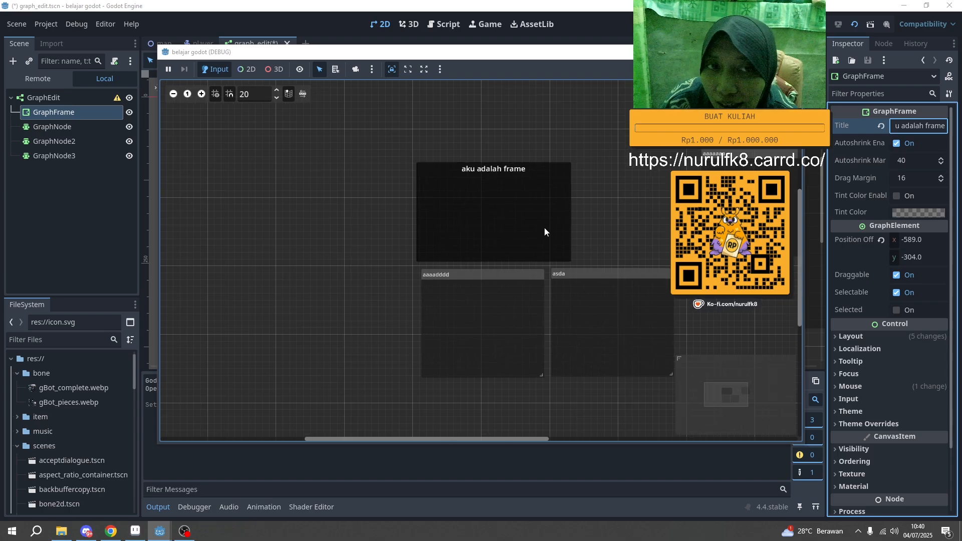
scroll(527, 245, "up", 3)
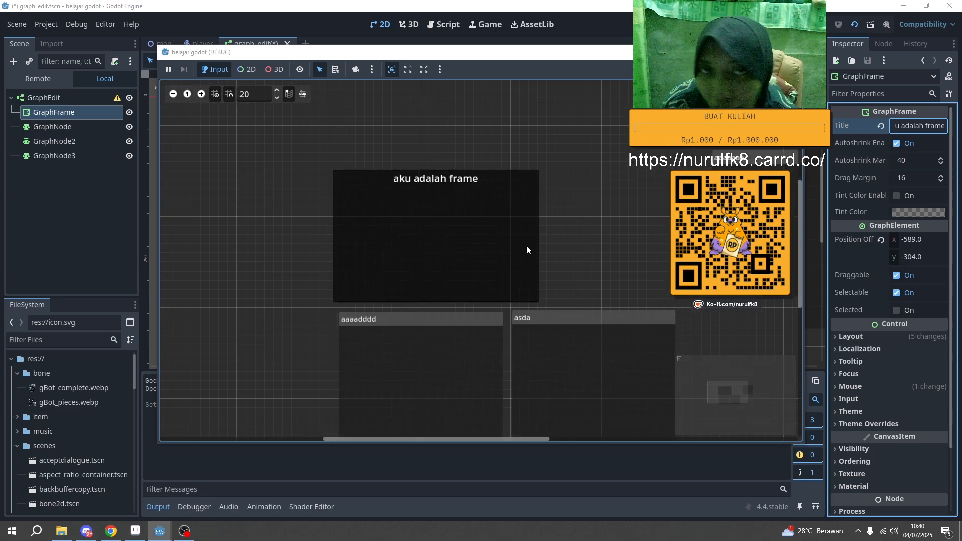
scroll(529, 252, "up", 1)
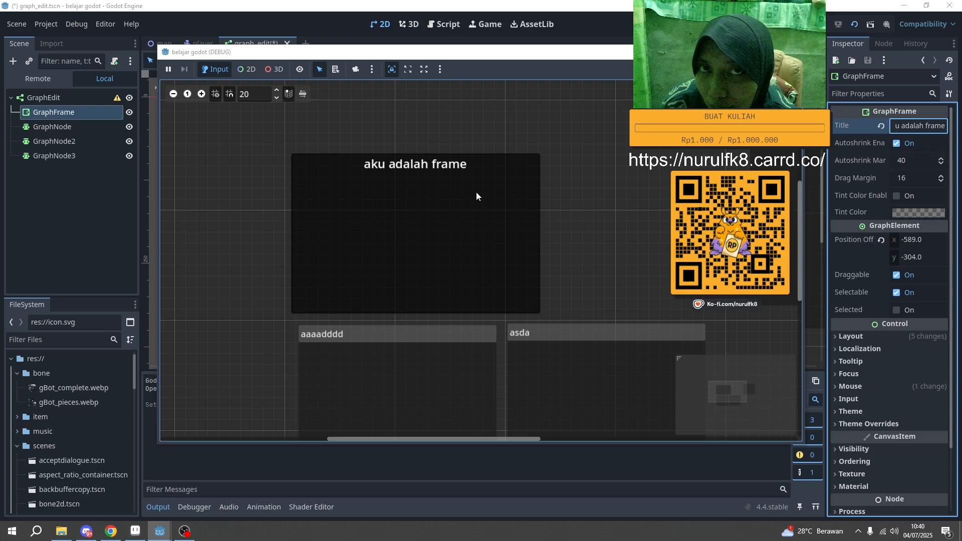
Step: Set the GraphFrame's tint color to purple and enable its tint color
left_click(923, 177)
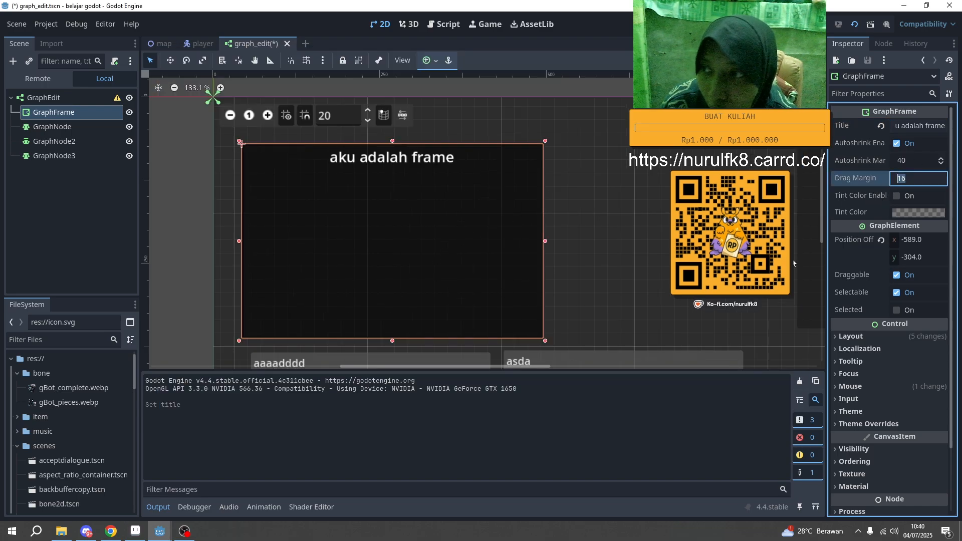
left_click(82, 112)
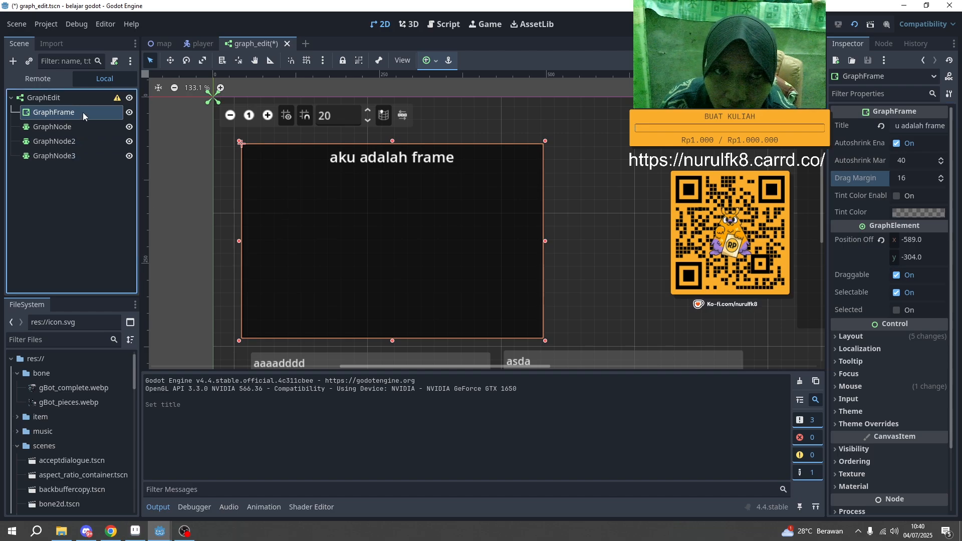
left_click(897, 196)
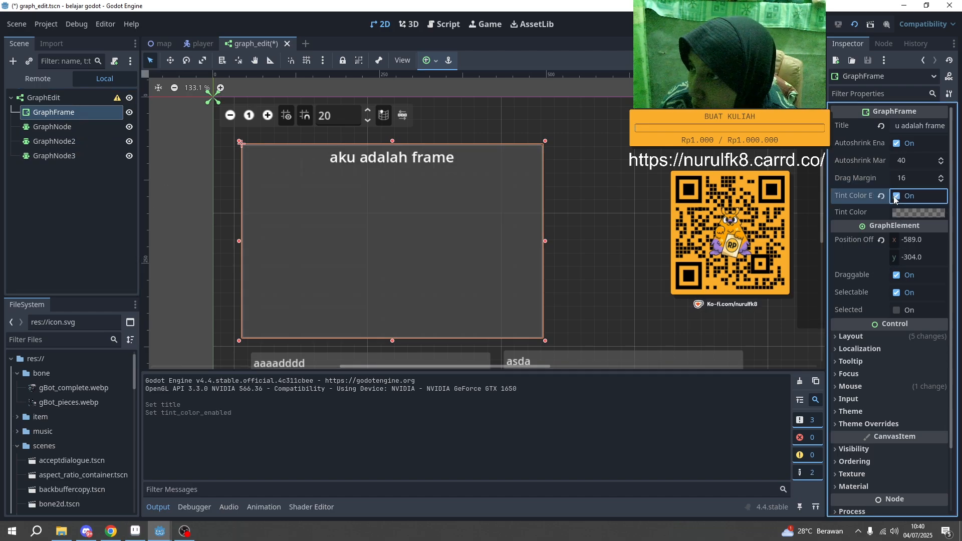
left_click(897, 197)
left_click(902, 214)
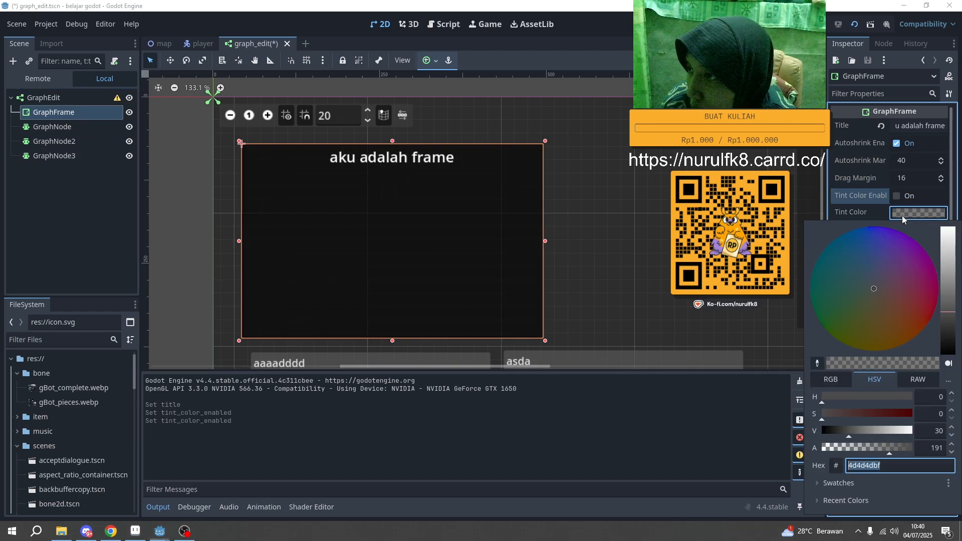
left_click(900, 277)
left_click(898, 196)
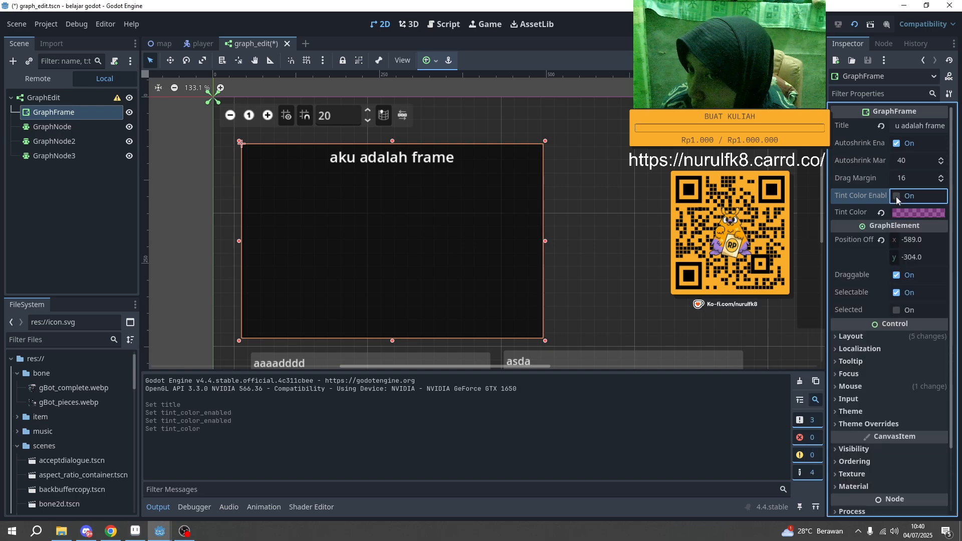
left_click(897, 197)
scroll(631, 261, "down", 2)
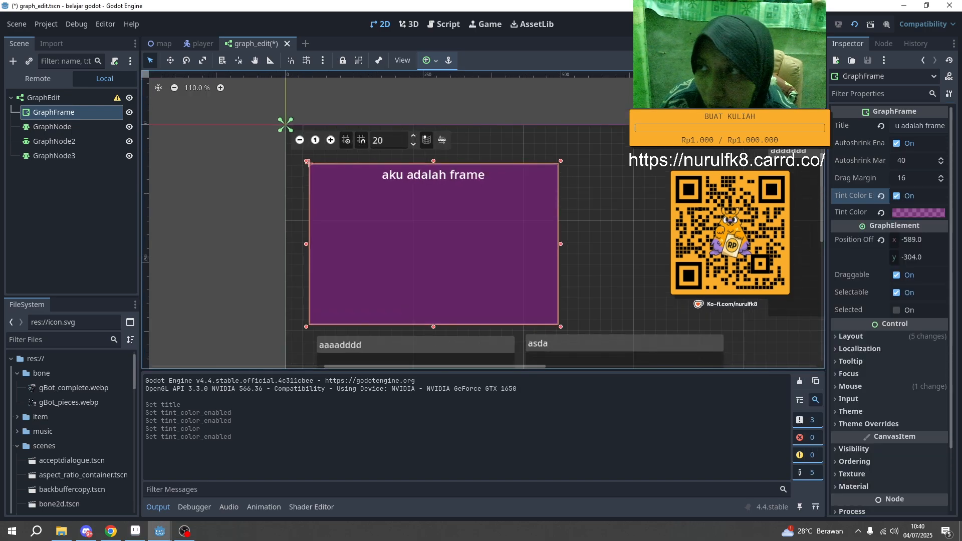
left_click(542, 111)
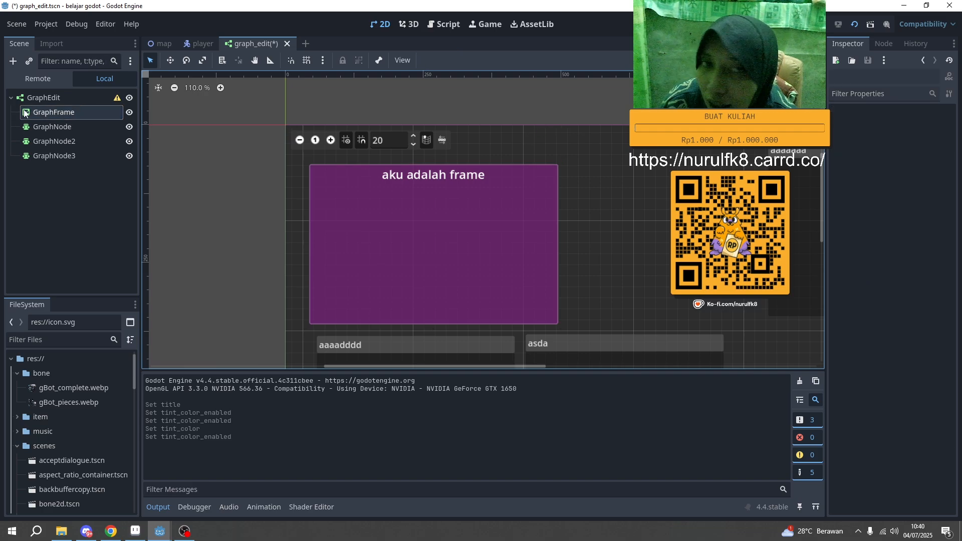
left_click(54, 112)
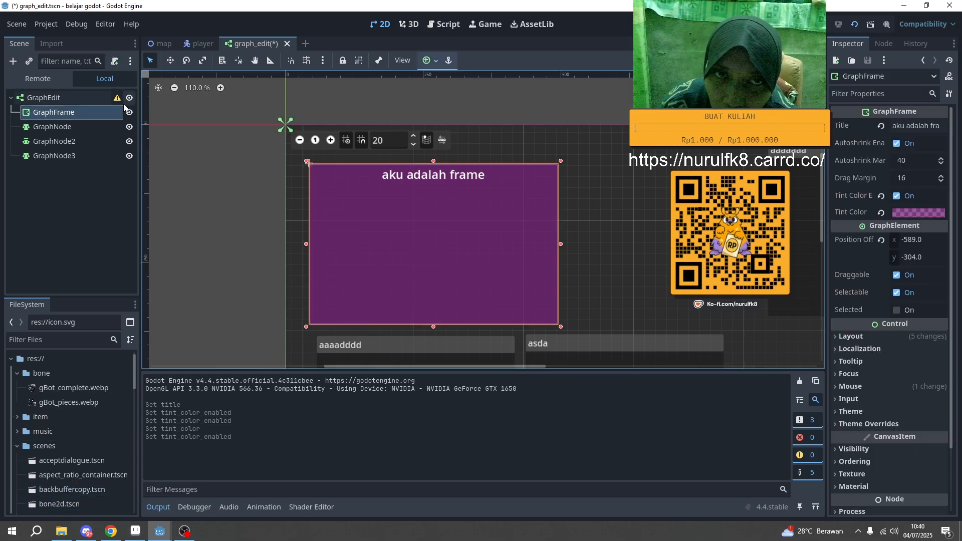
Step: Start adding another child to GraphEdit and compare the descriptions of the GraphElement, GraphFrame and GraphNode classes
right_click(50, 101)
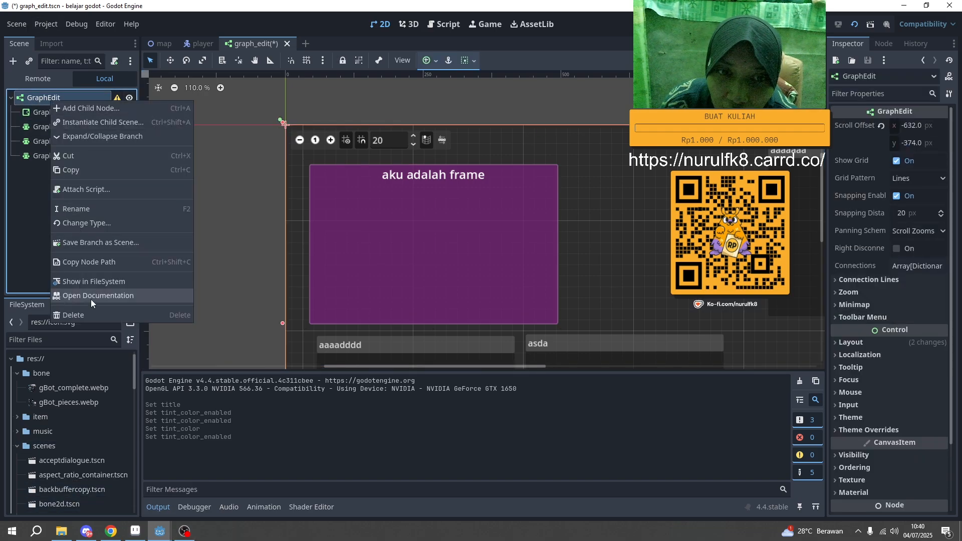
left_click(81, 108)
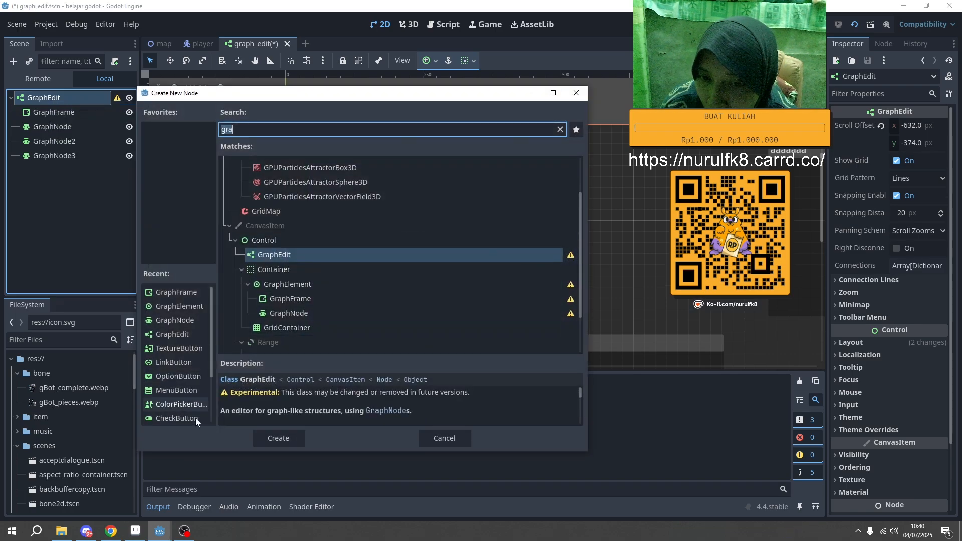
left_click(318, 288)
left_click(314, 301)
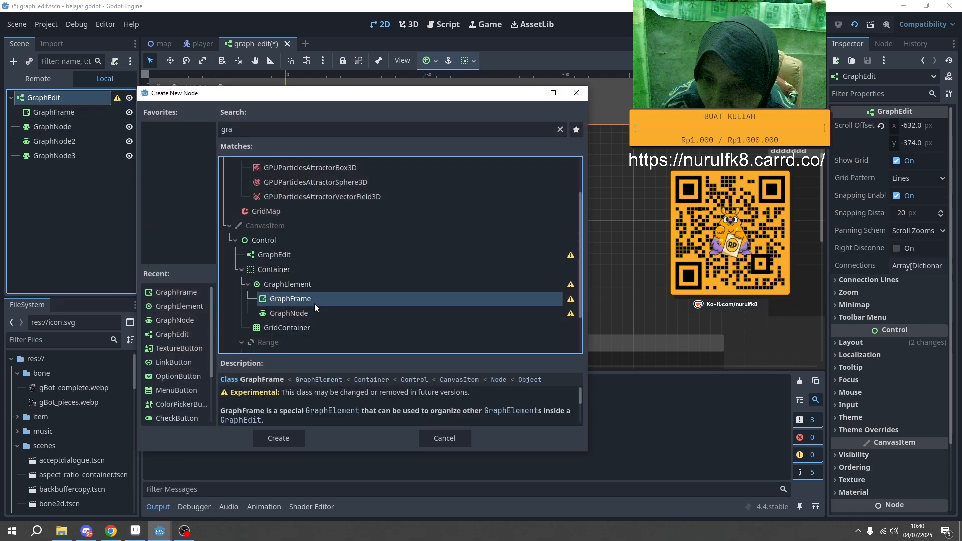
left_click(314, 308)
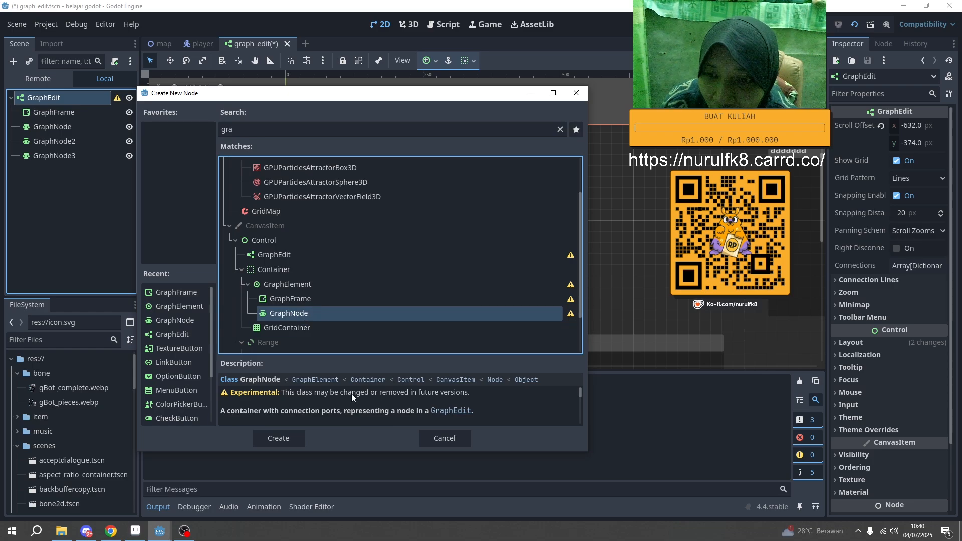